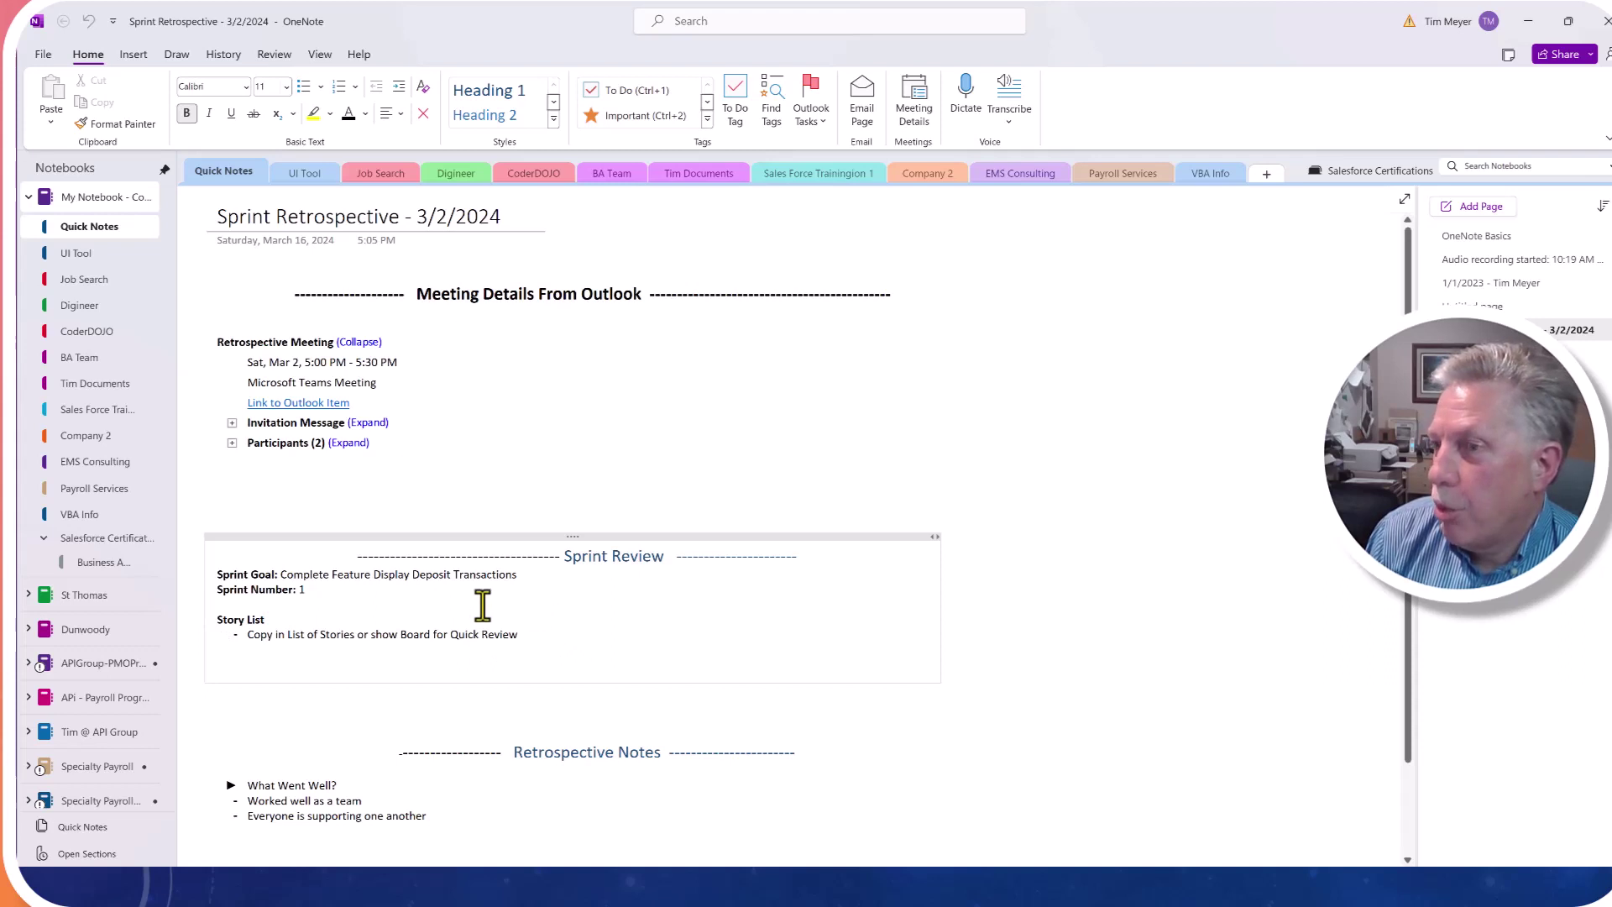
Step: Add an empty sub-bullet beneath Sprint 2 in the focus items list of the Retrospective Notes
scroll(554, 618, down, 3)
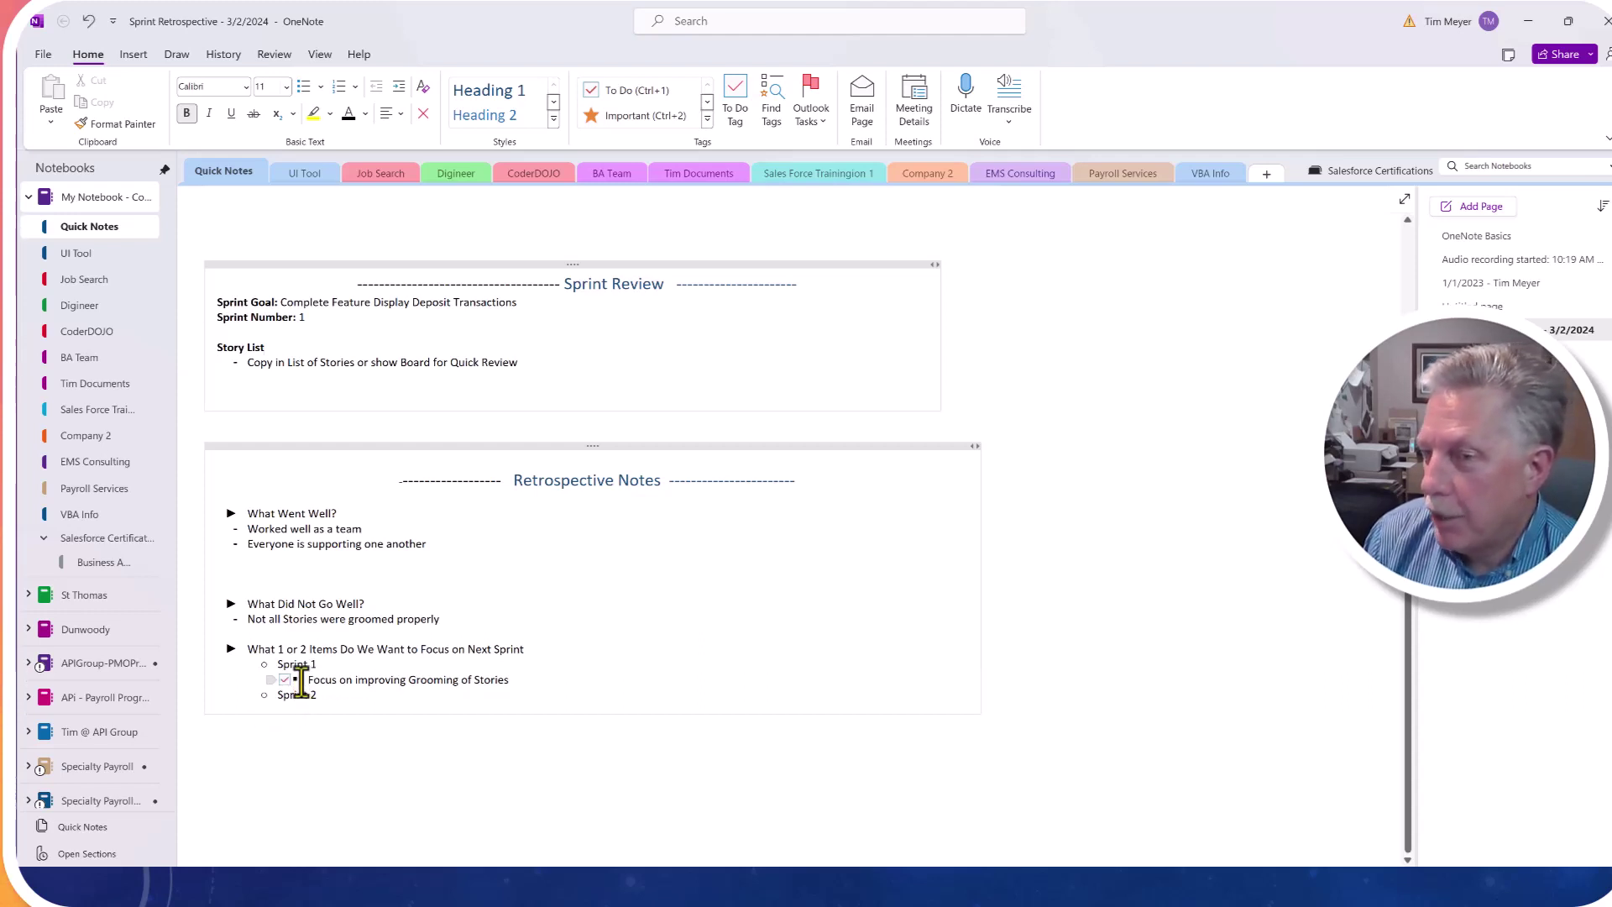
click(333, 695)
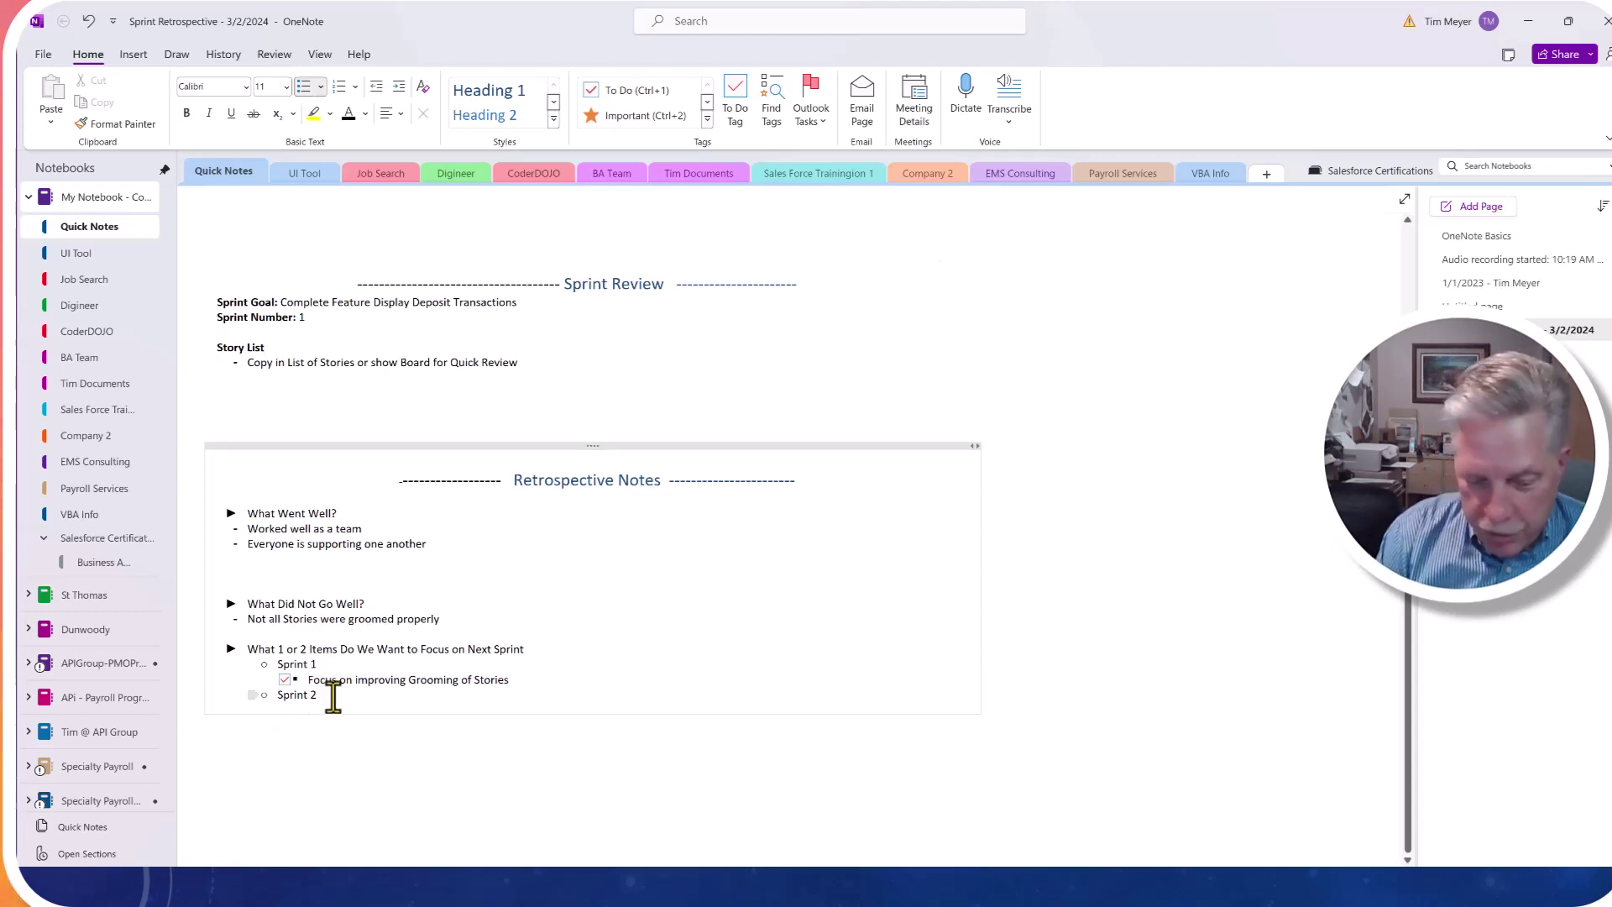
key(Return)
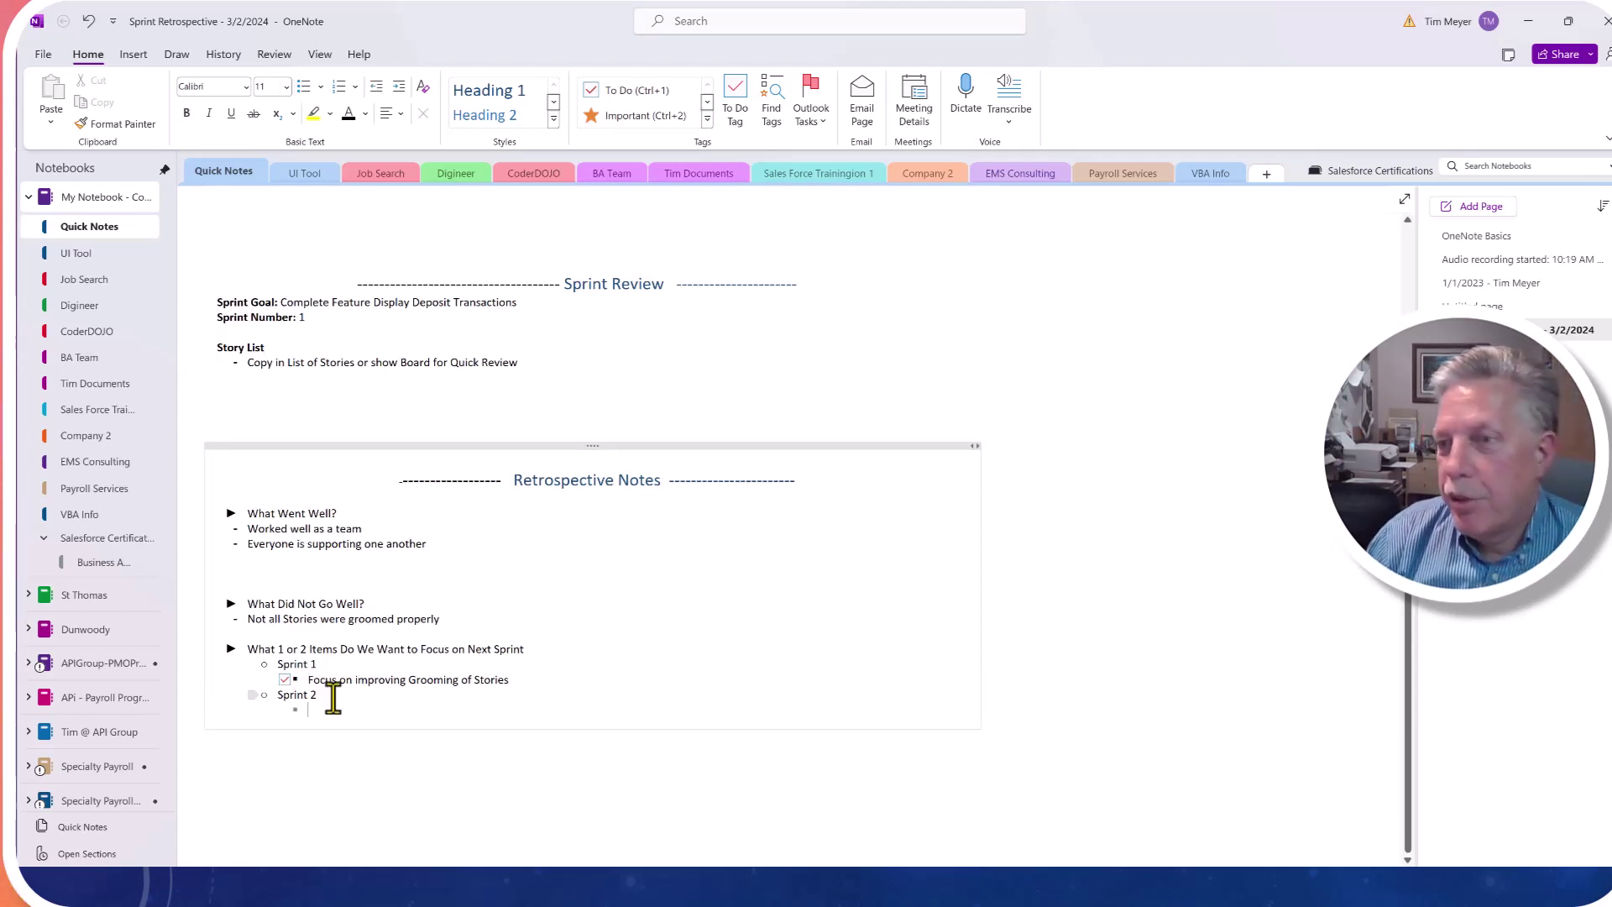
key(BackSpace)
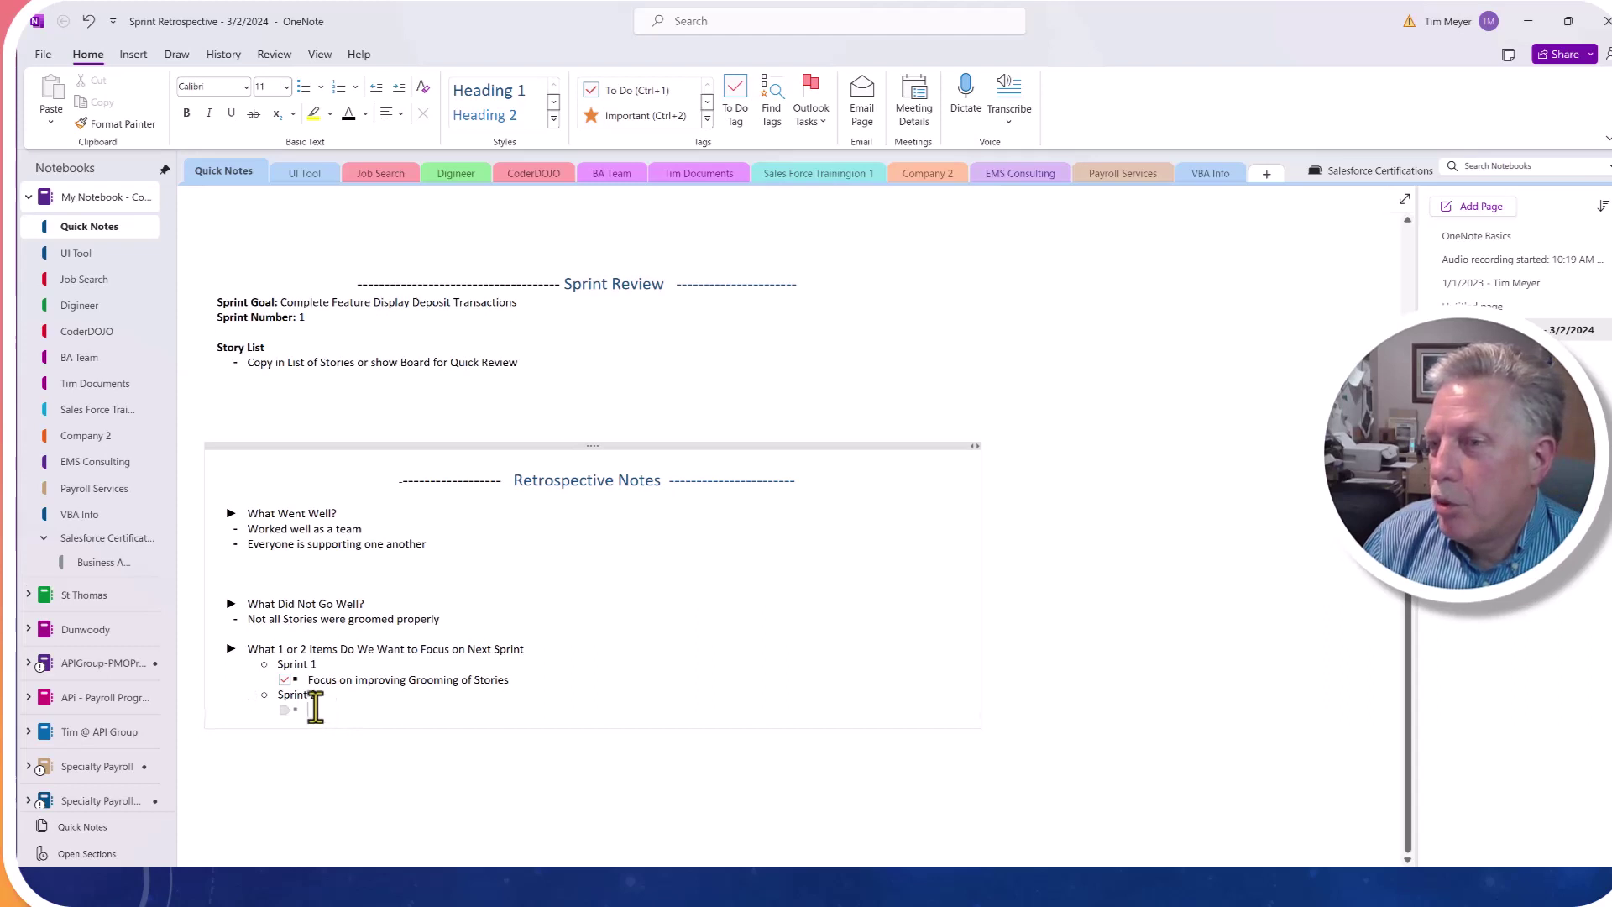
key(Return)
key(Tab)
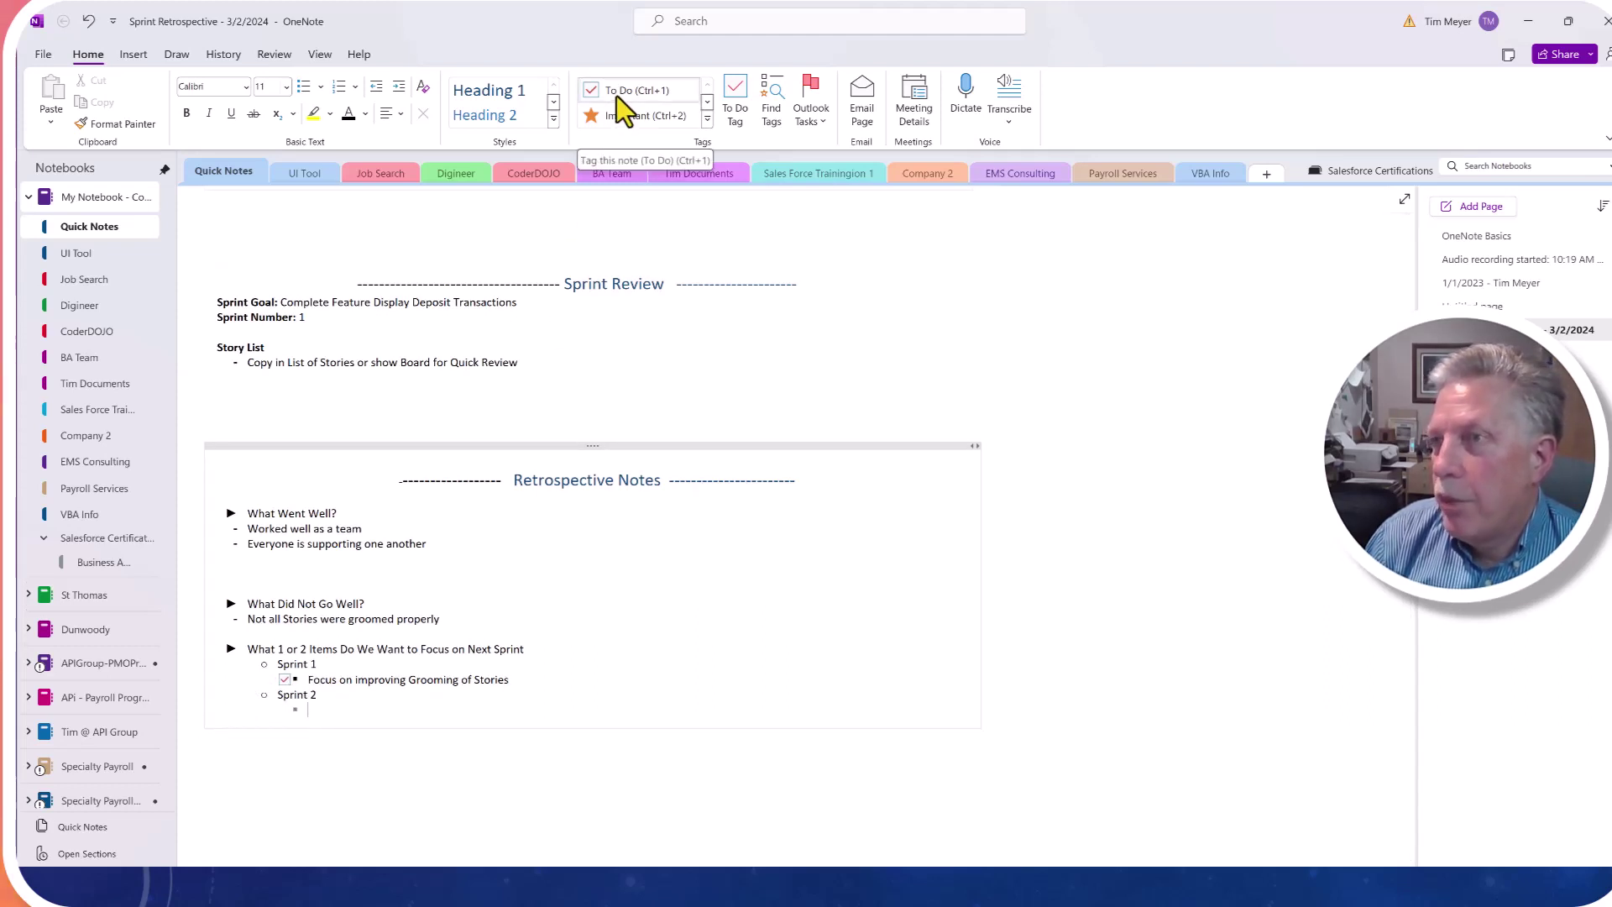
click(286, 679)
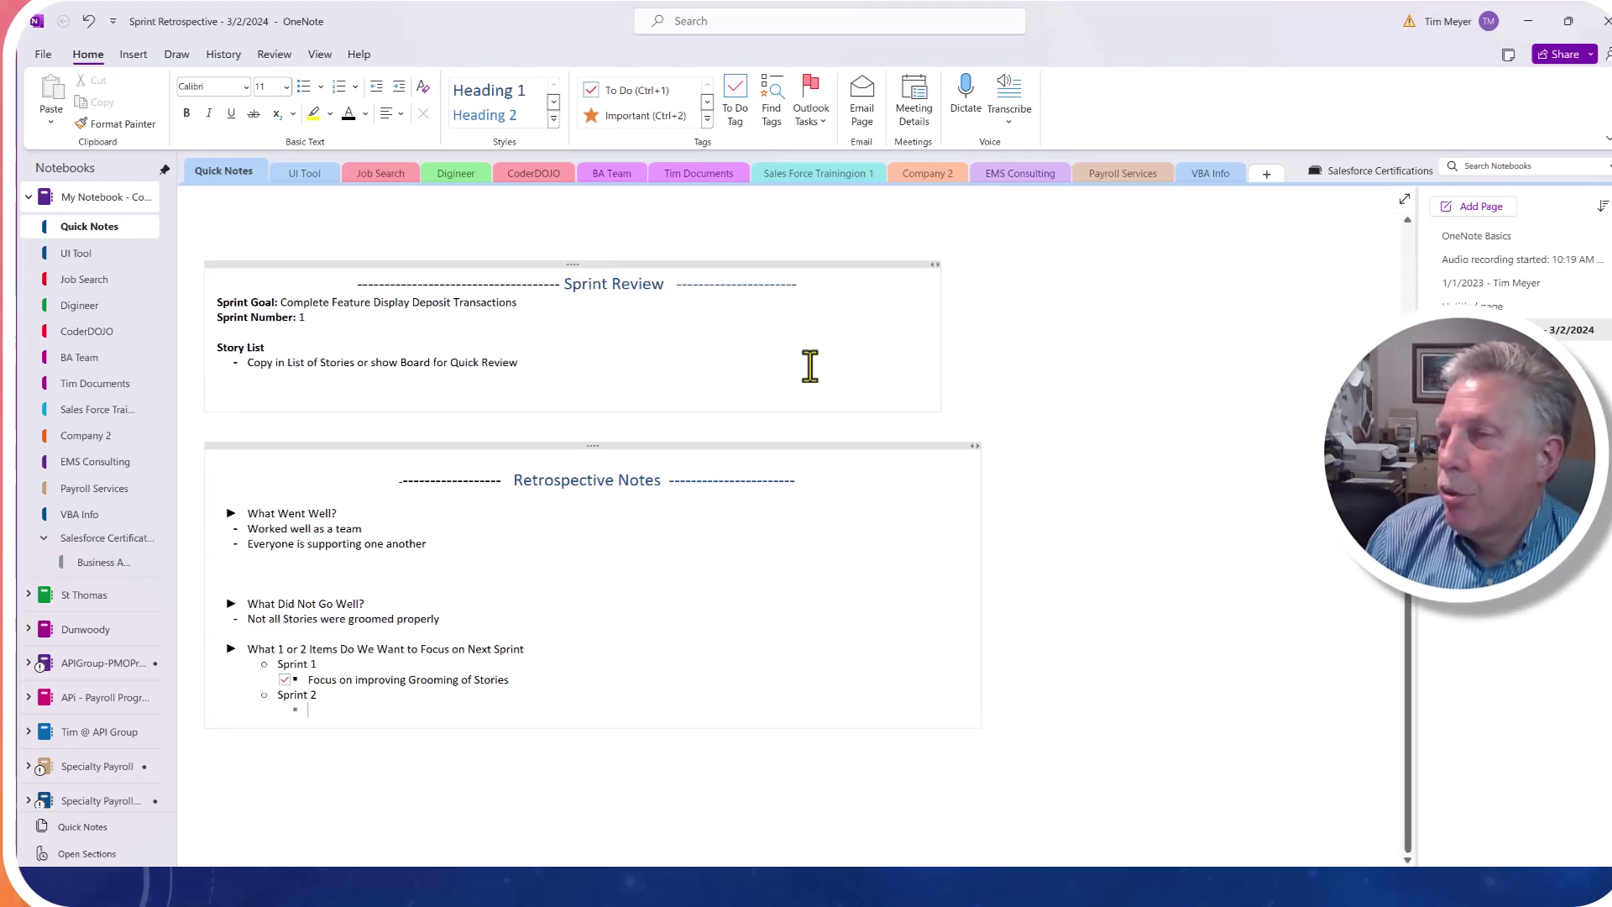
Step: Duplicate the Sprint Retrospective - 3/2/2024 page within the Quick Notes section
scroll(810, 364, up, 3)
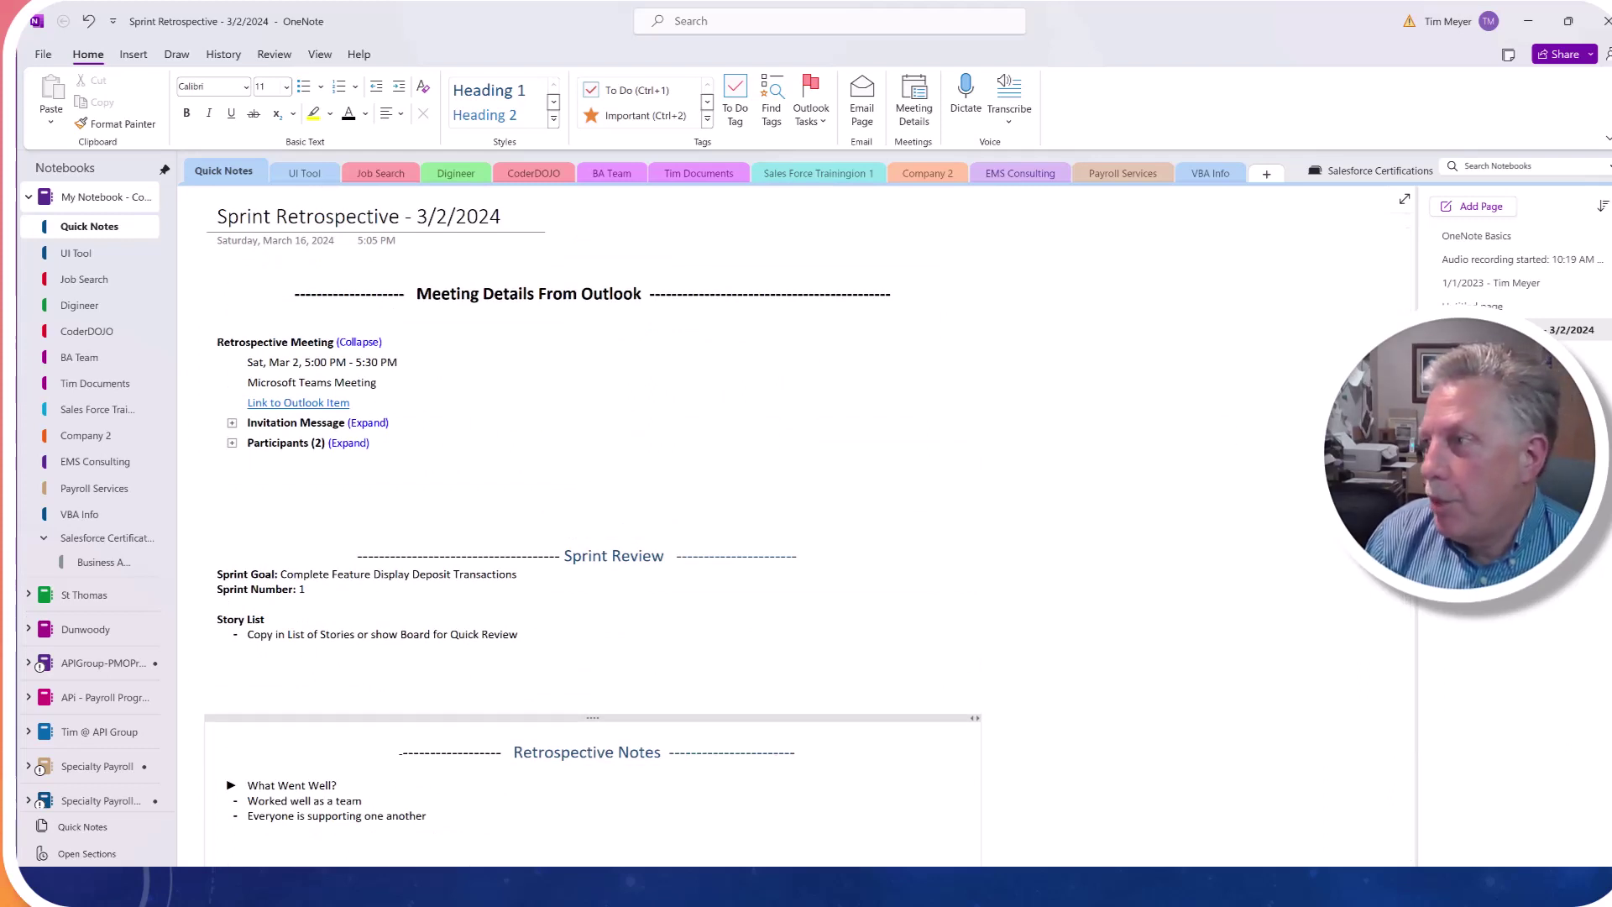
right_click(1495, 330)
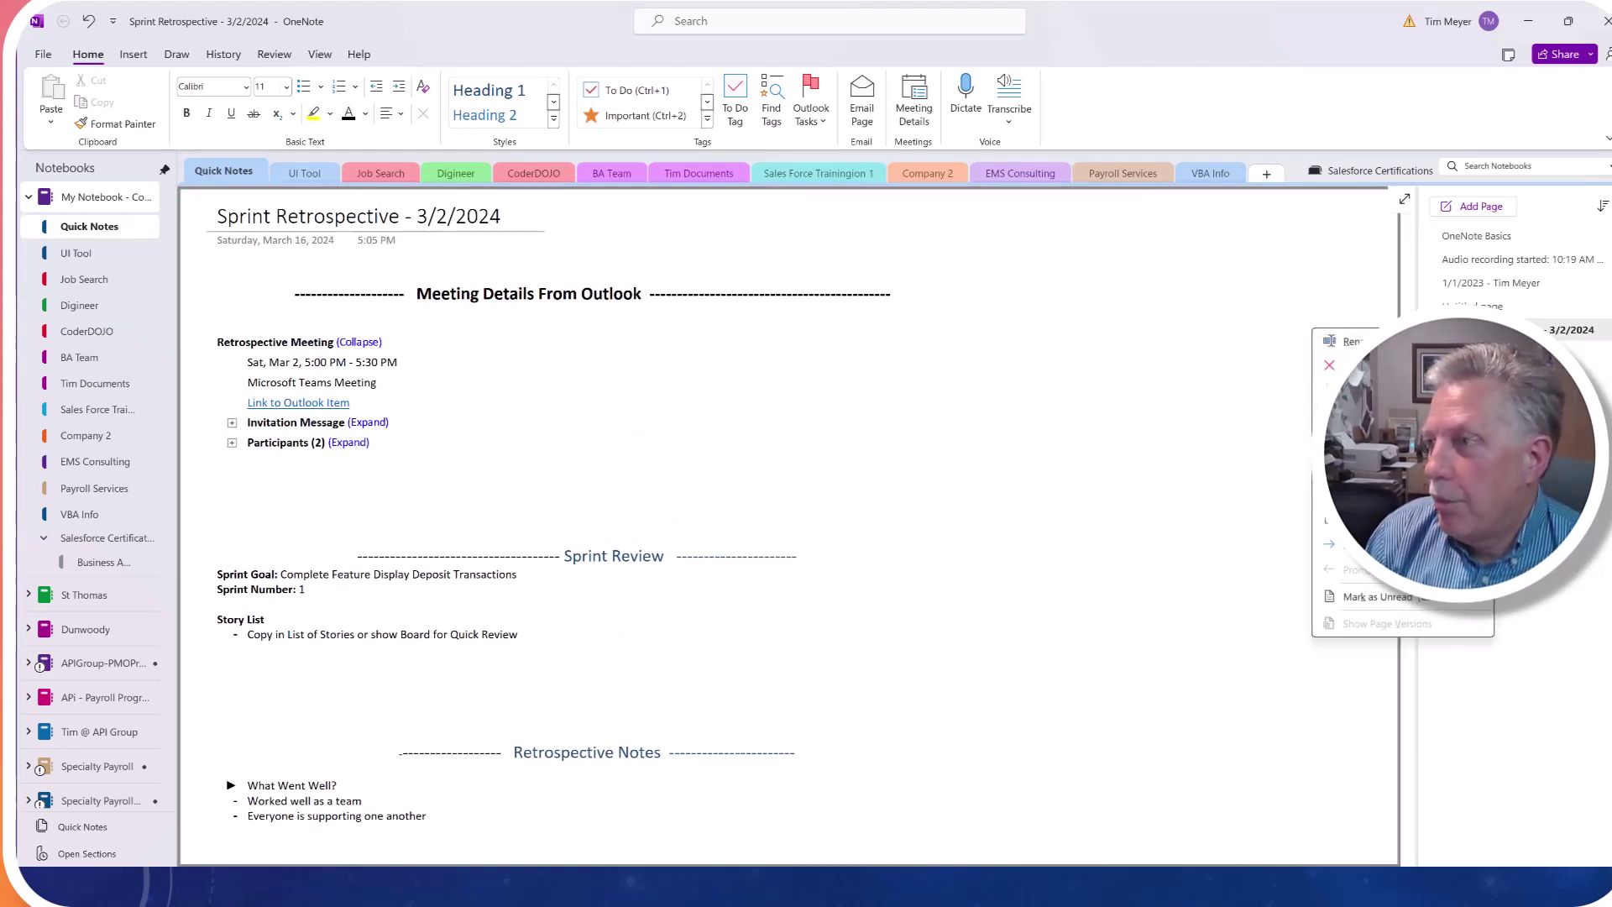
key(Escape)
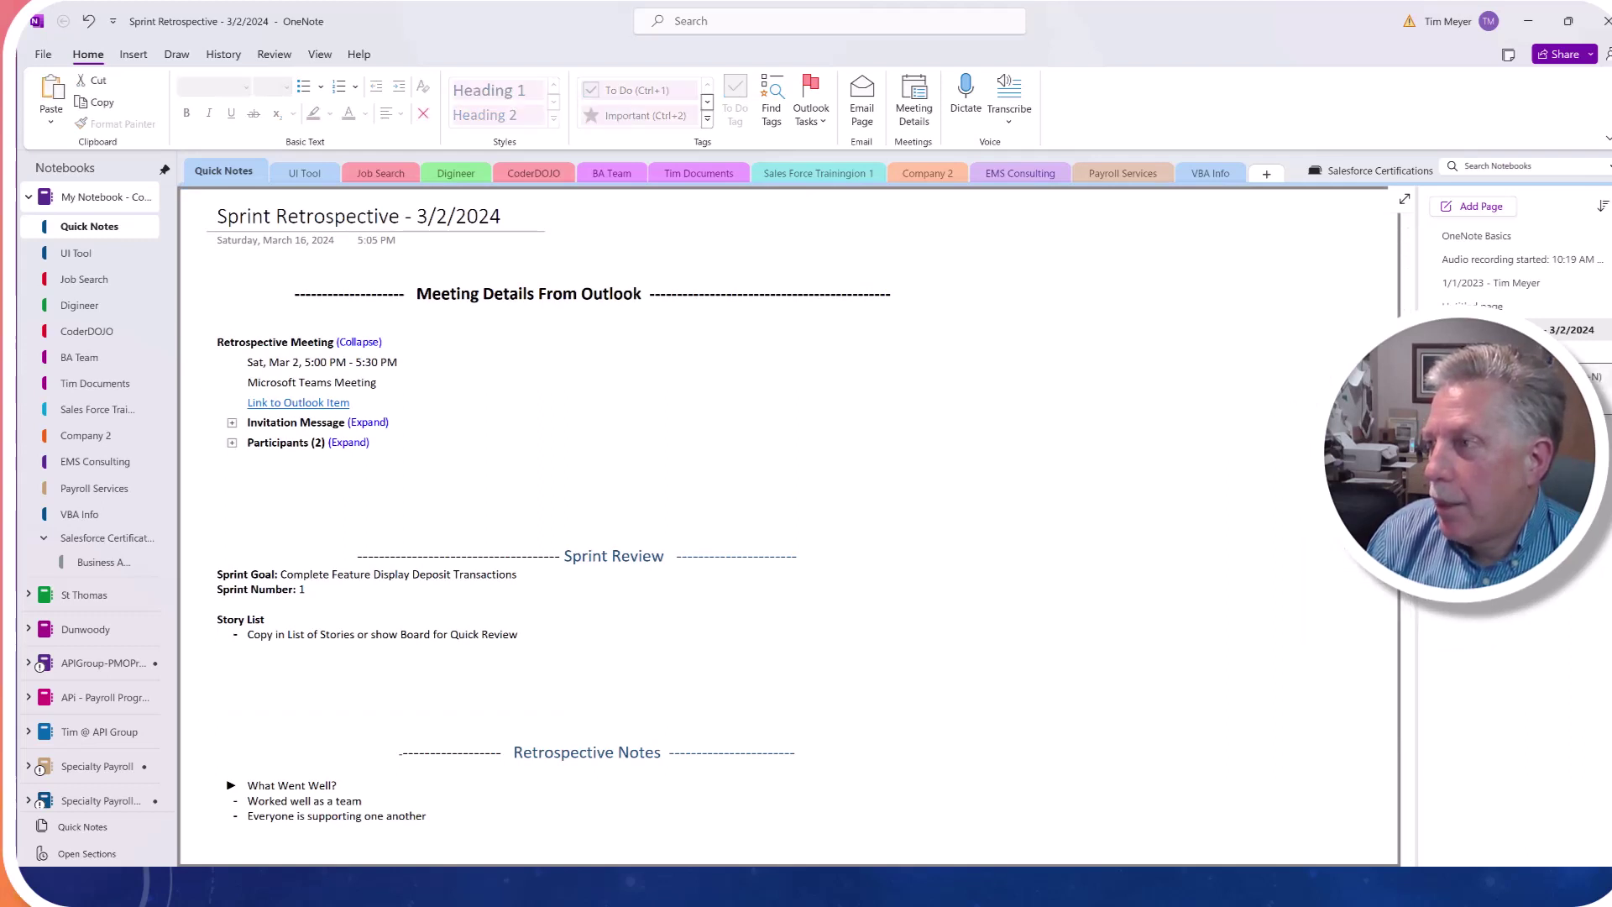
key(ctrl+v)
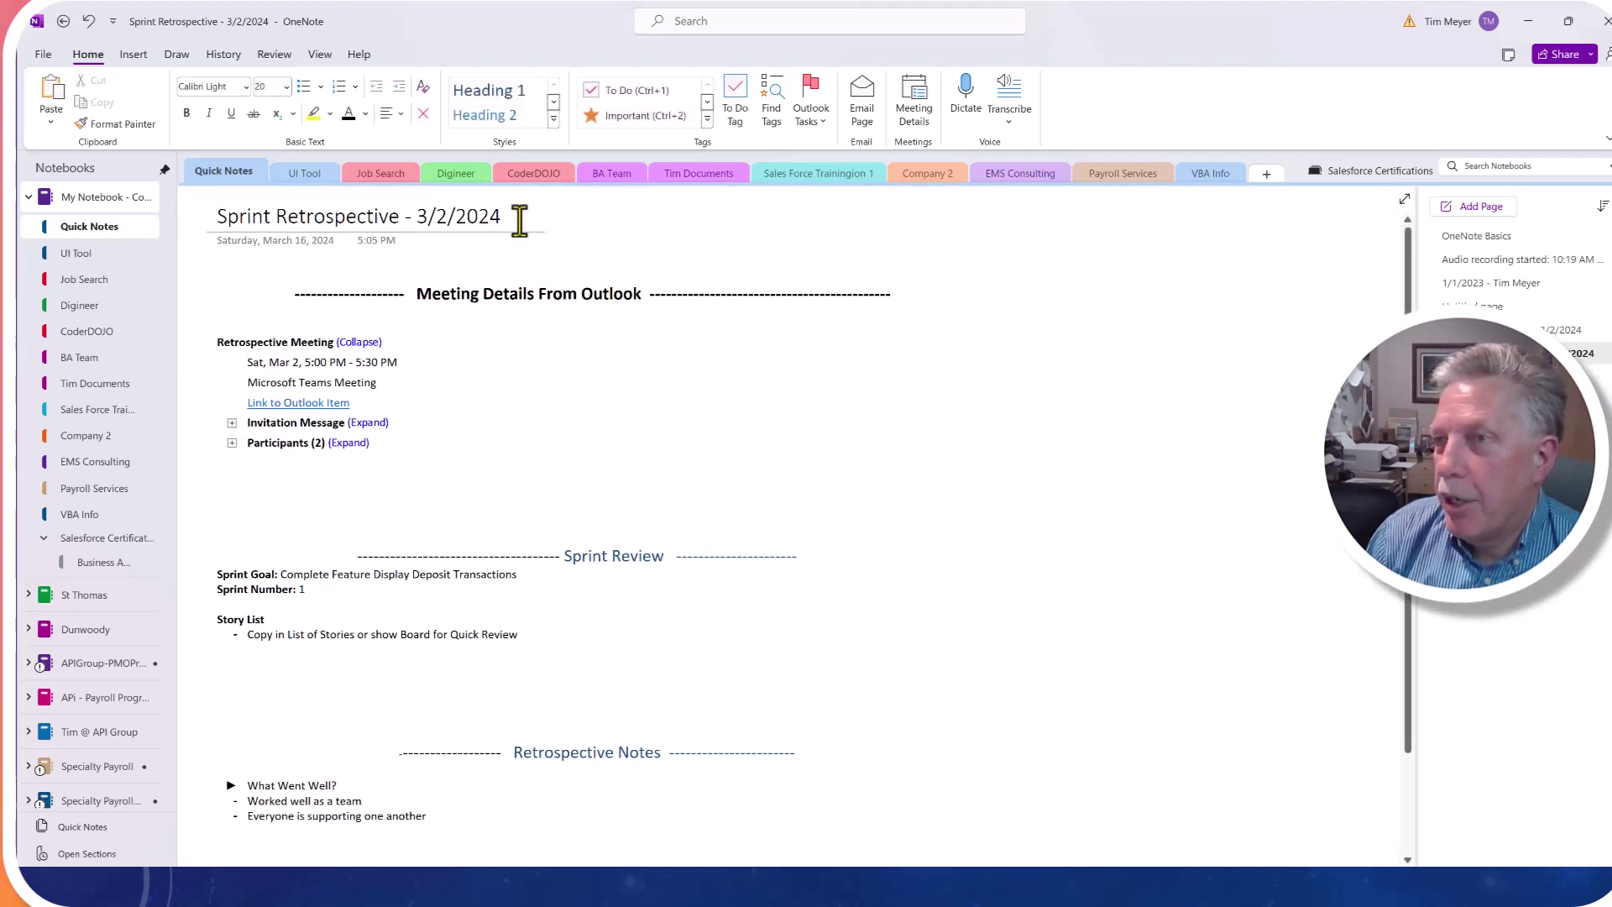
Step: Retitle the copied page as Sprint Retrospective Template
key(BackSpace)
key(BackSpace)
key(BackSpace)
key(BackSpace)
key(BackSpace)
key(BackSpace)
key(BackSpace)
key(BackSpace)
key(BackSpace)
key(BackSpace)
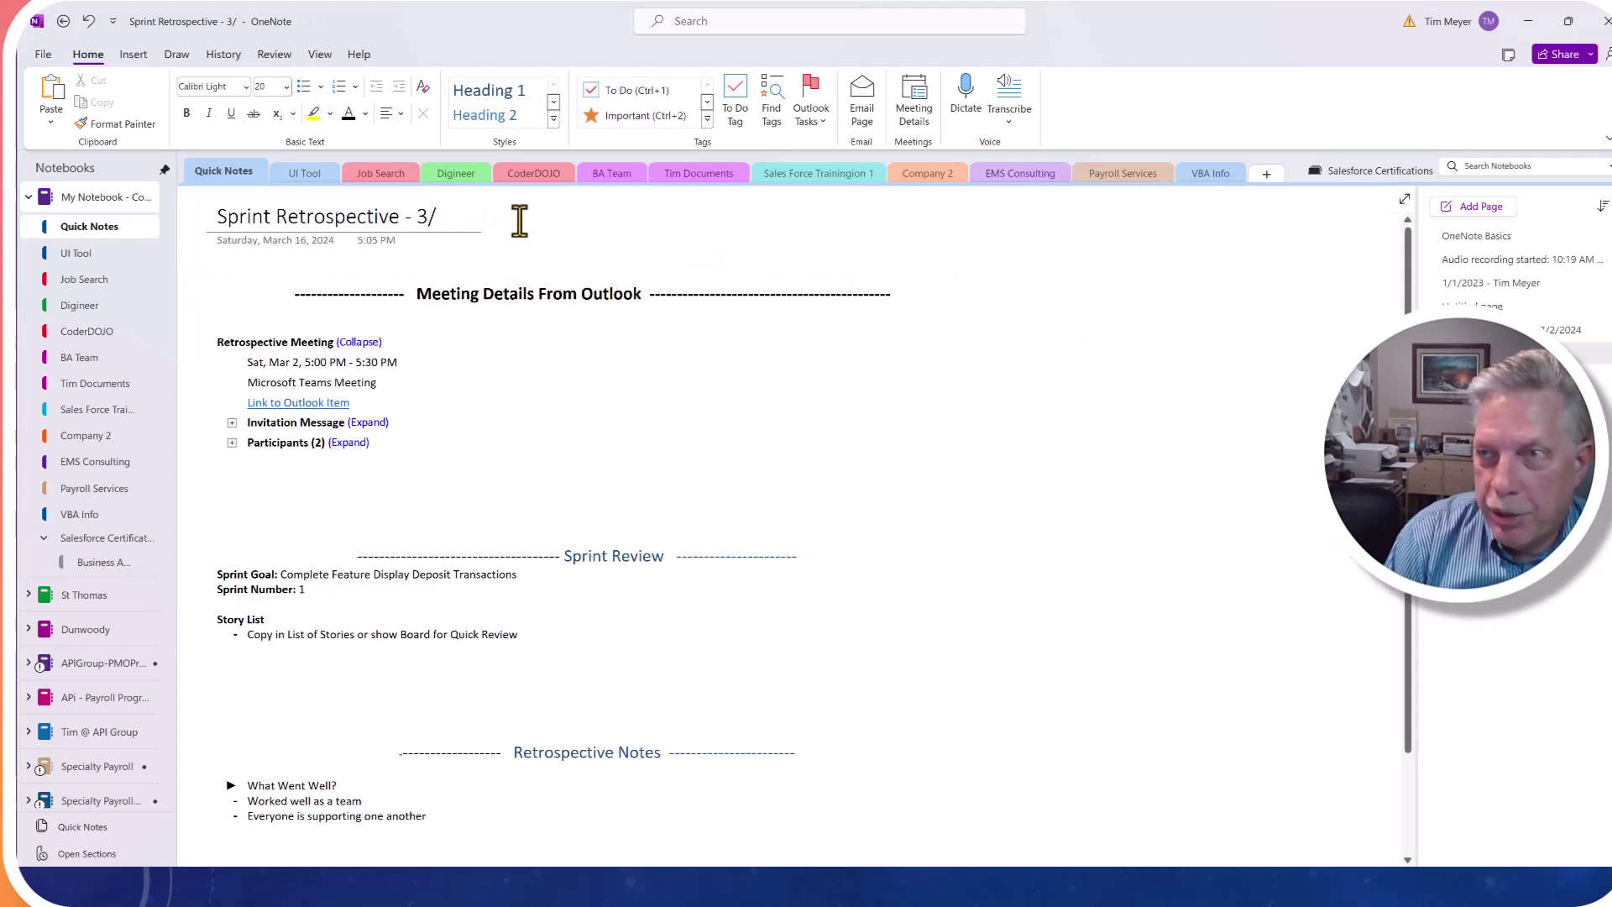
text(T)
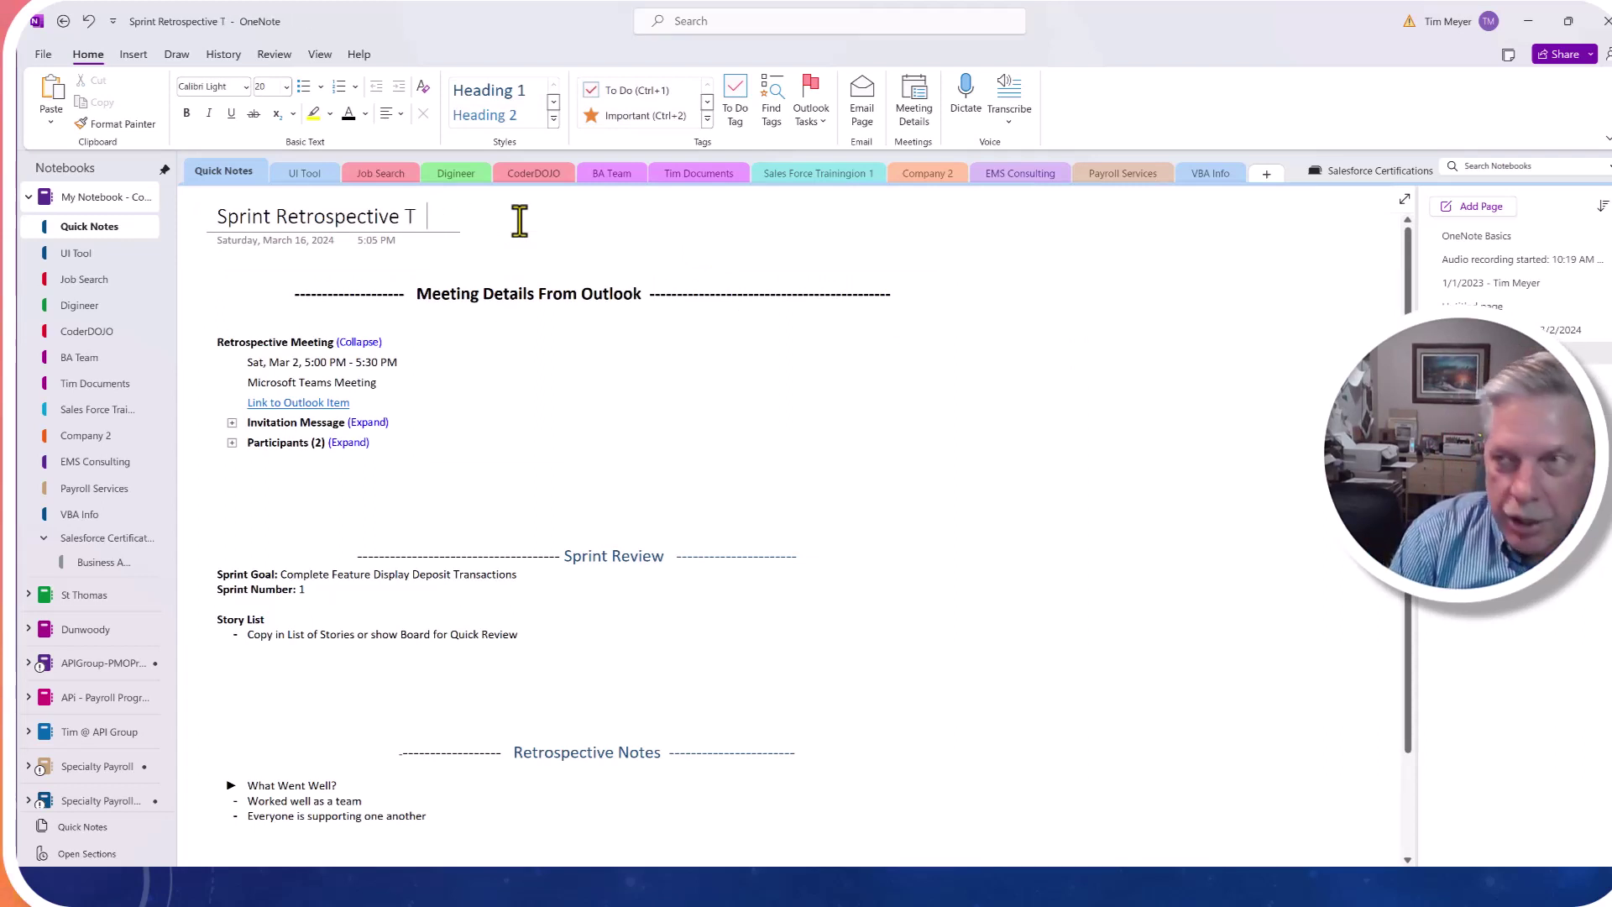
text(emplate)
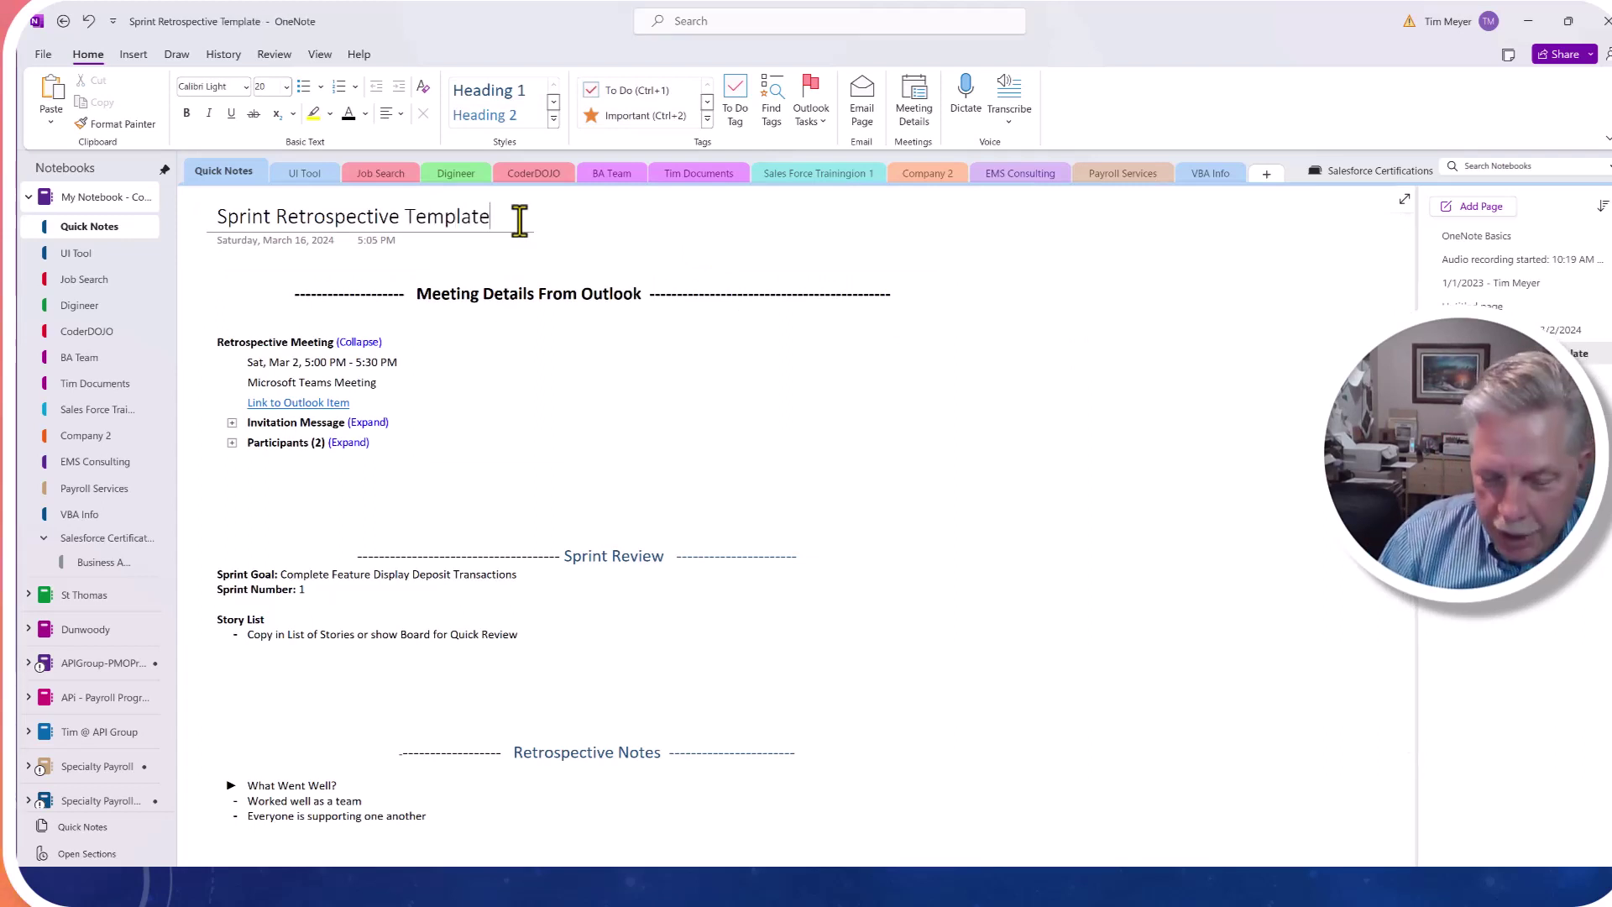
Step: Delete the Retrospective Meeting block with its date, Teams, Outlook link and invitation lines under Meeting Details From Outlook
click(428, 438)
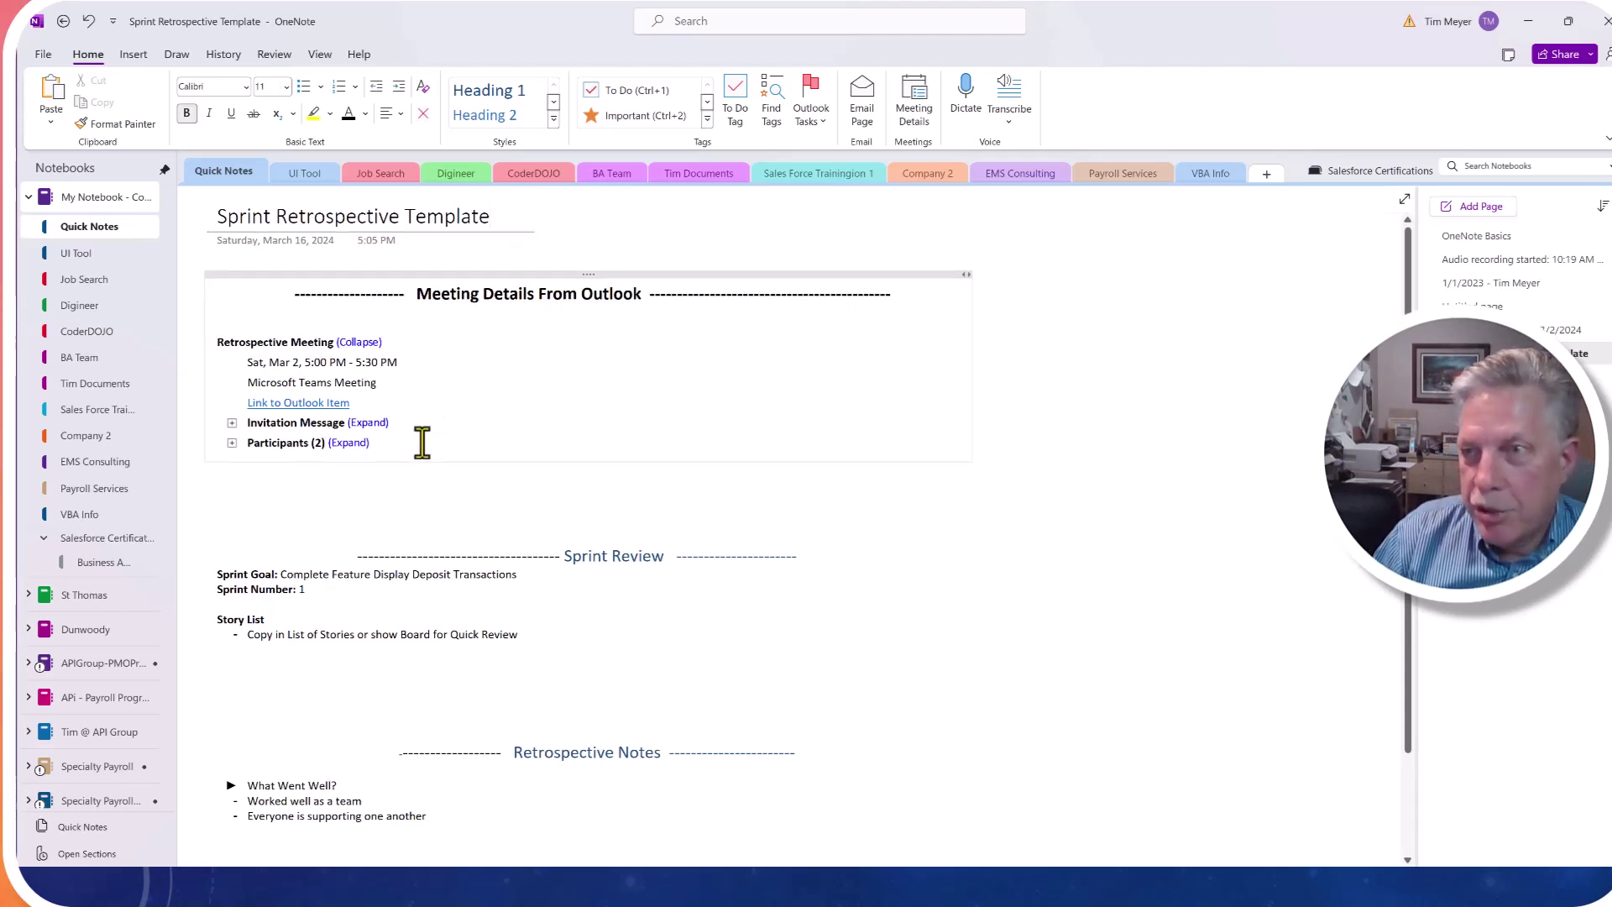
key(shift+Home)
key(shift+Up)
key(shift+Up)
key(shift+Up)
key(shift+Up)
key(shift+Up)
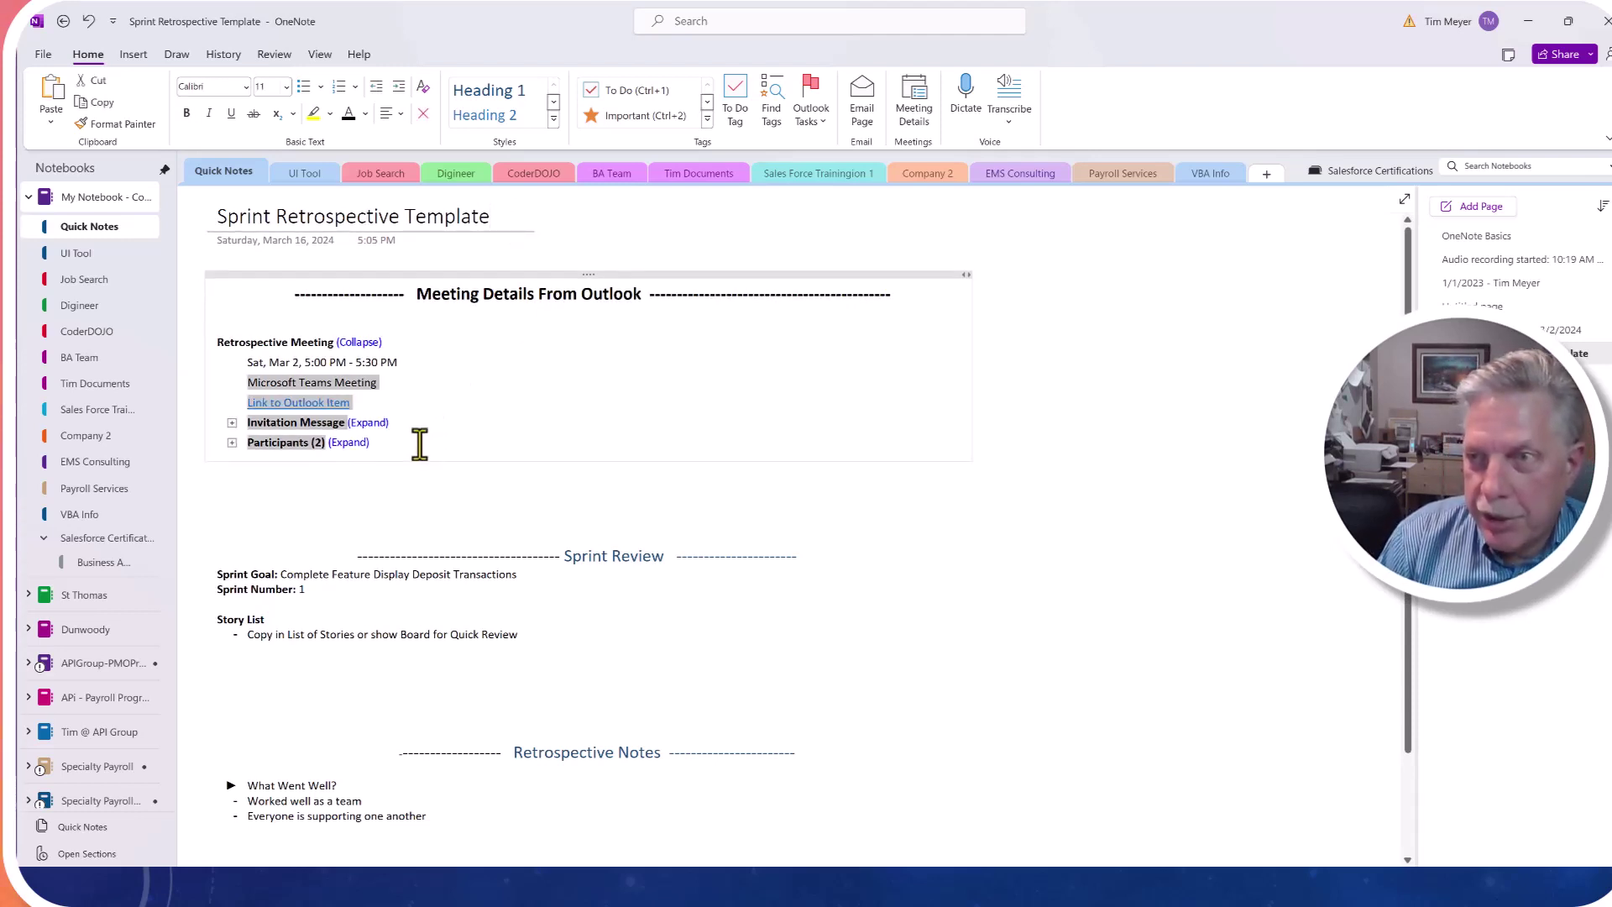
key(Delete)
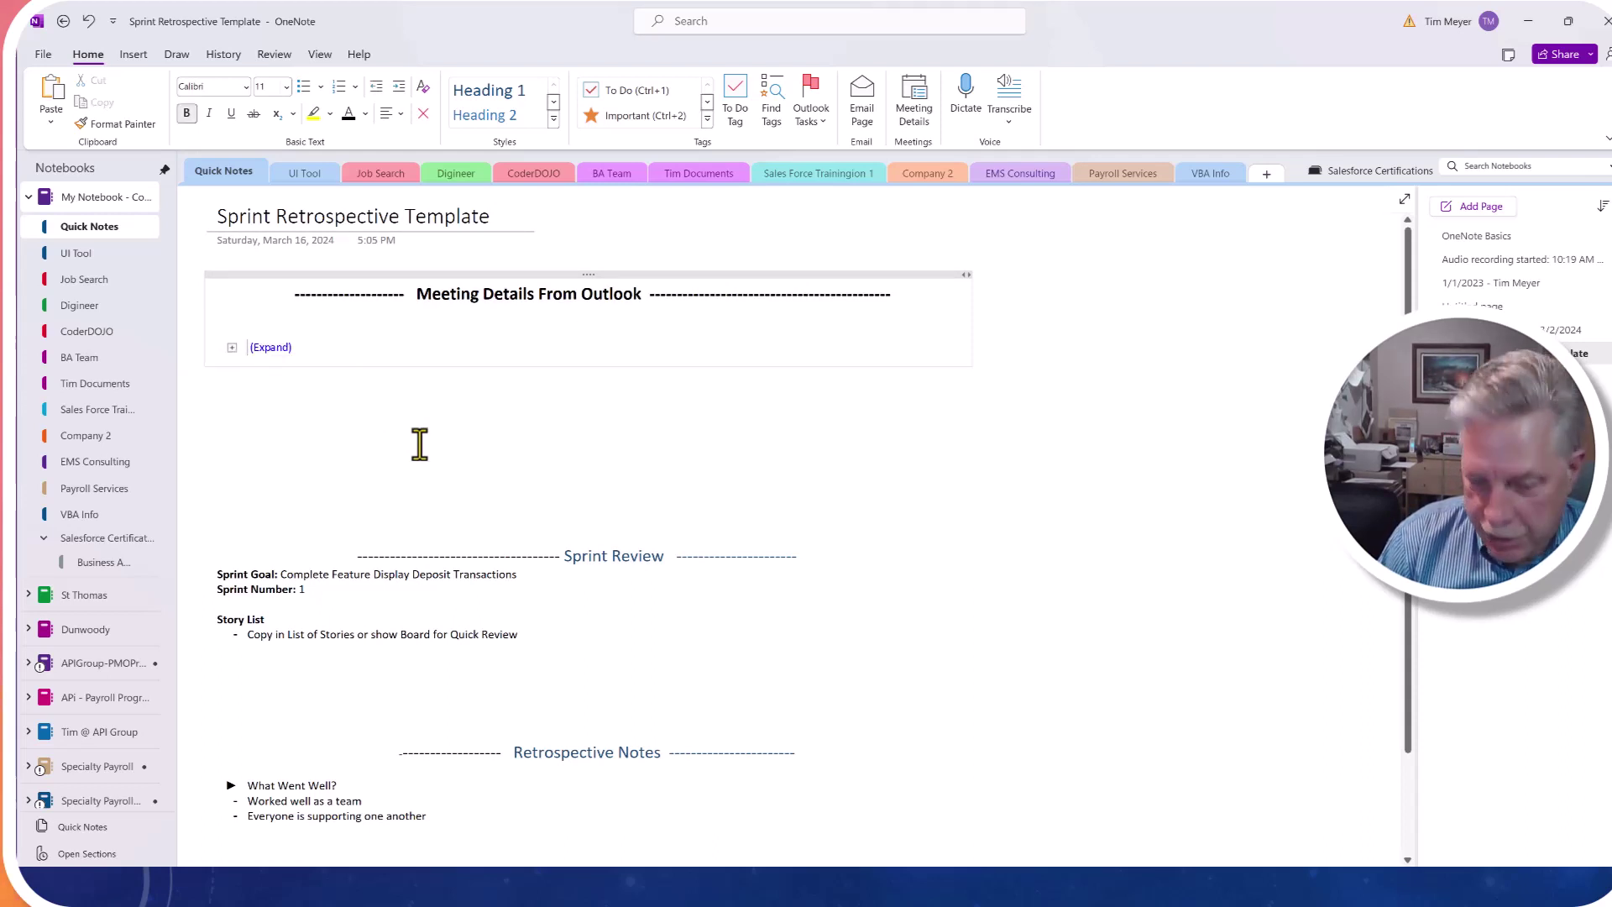
Step: Remove the leftover participant entries under Meeting Details From Outlook so only the heading remains
key(Delete)
key(shift+End)
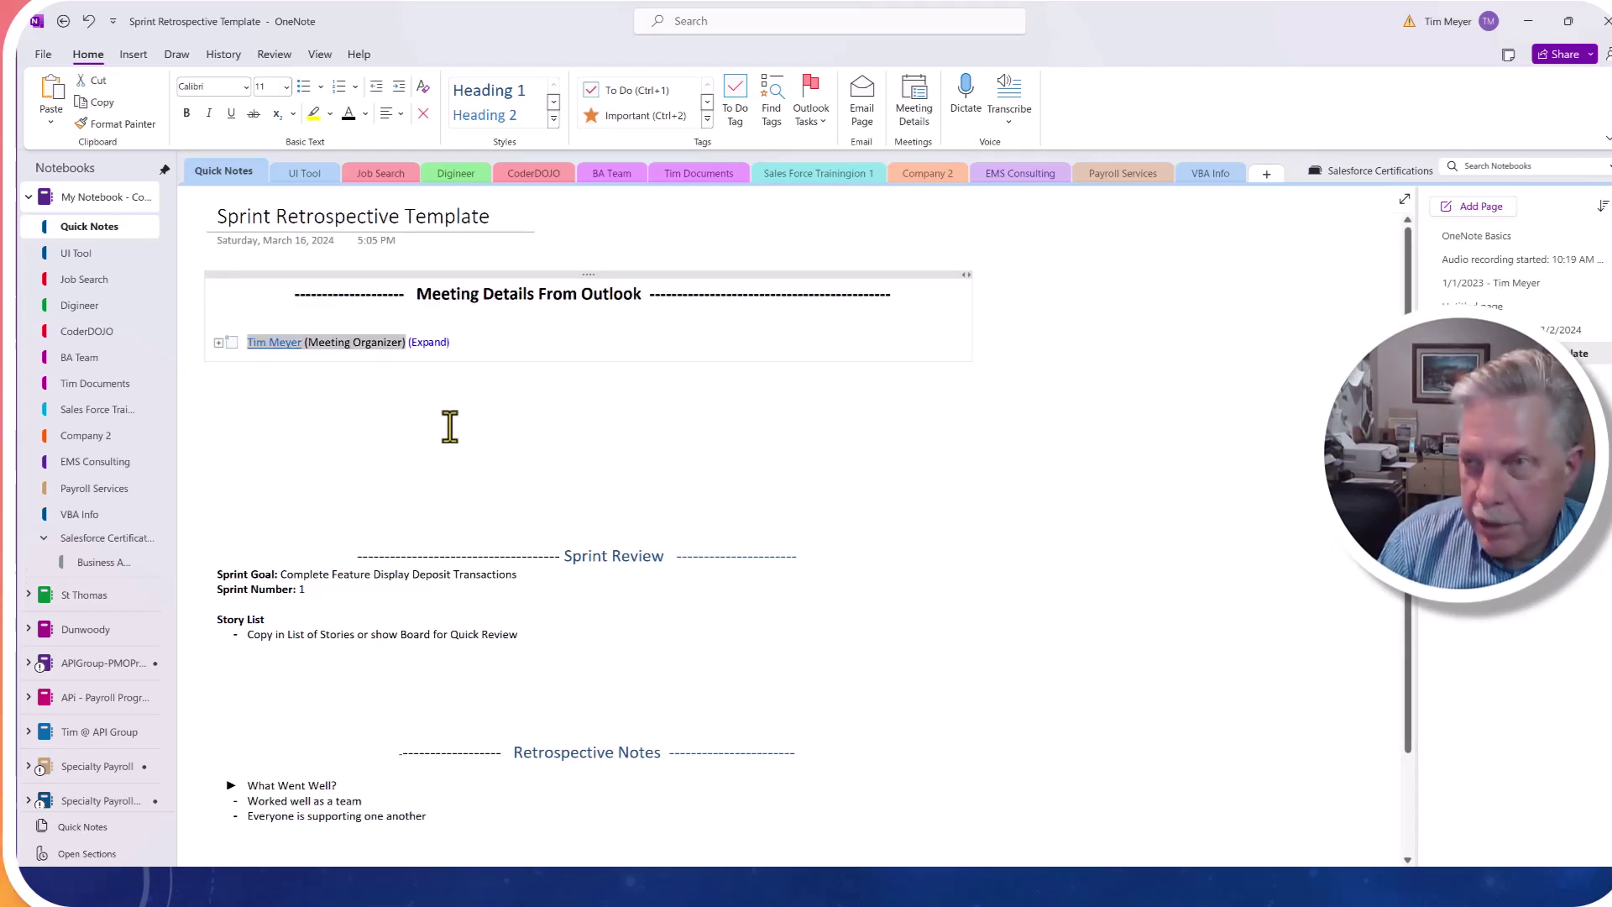
key(Delete)
key(Delete)
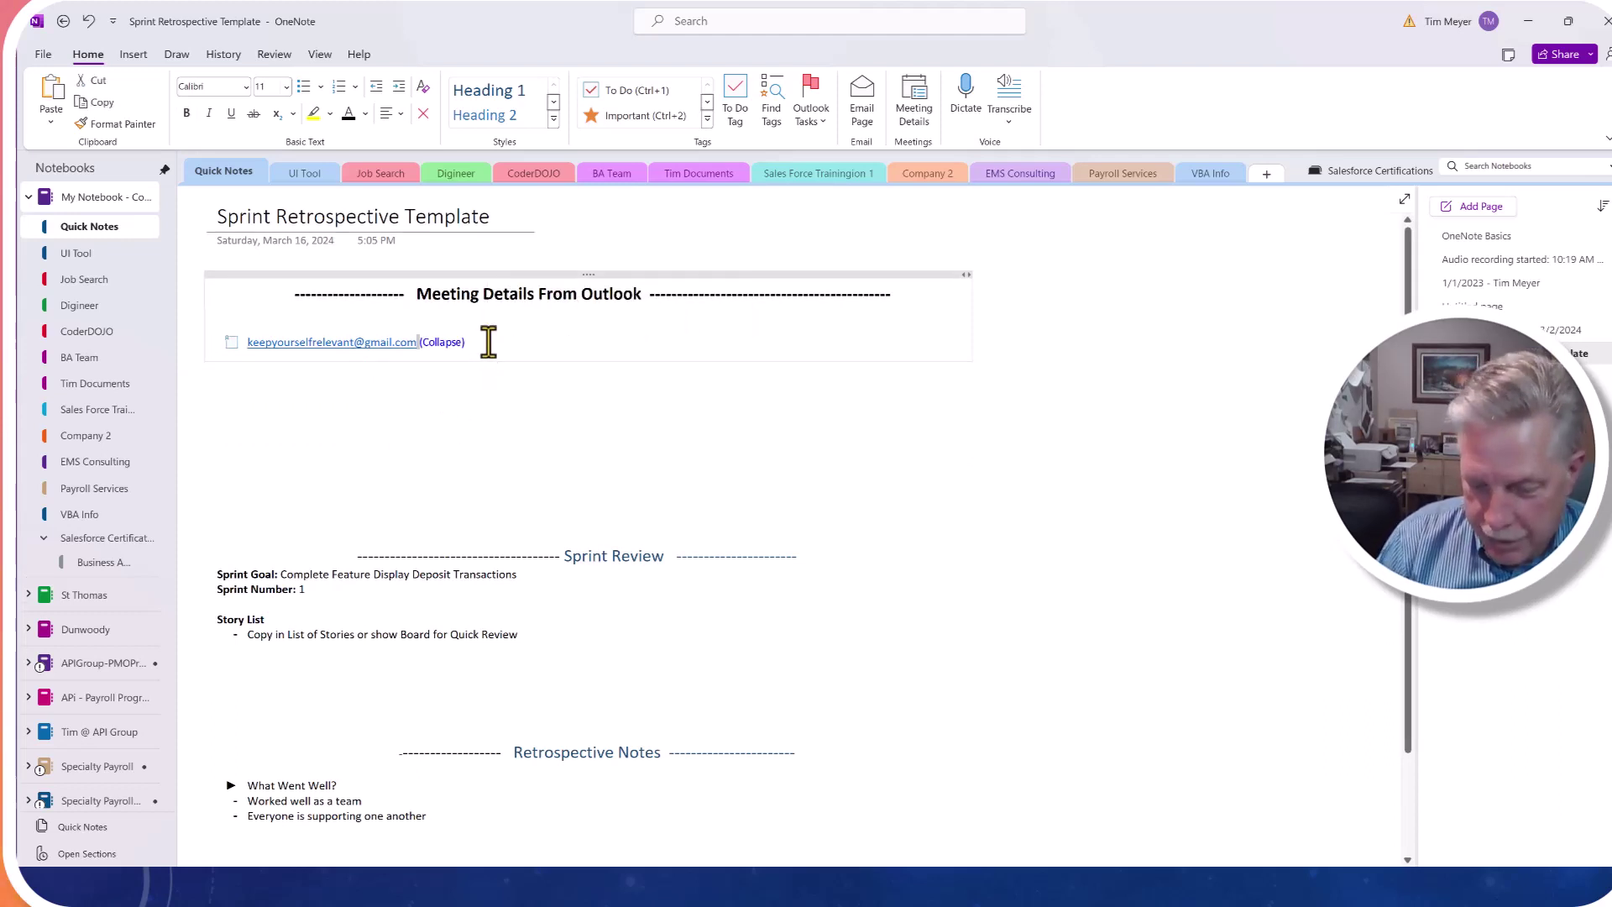
key(shift+End)
key(Delete)
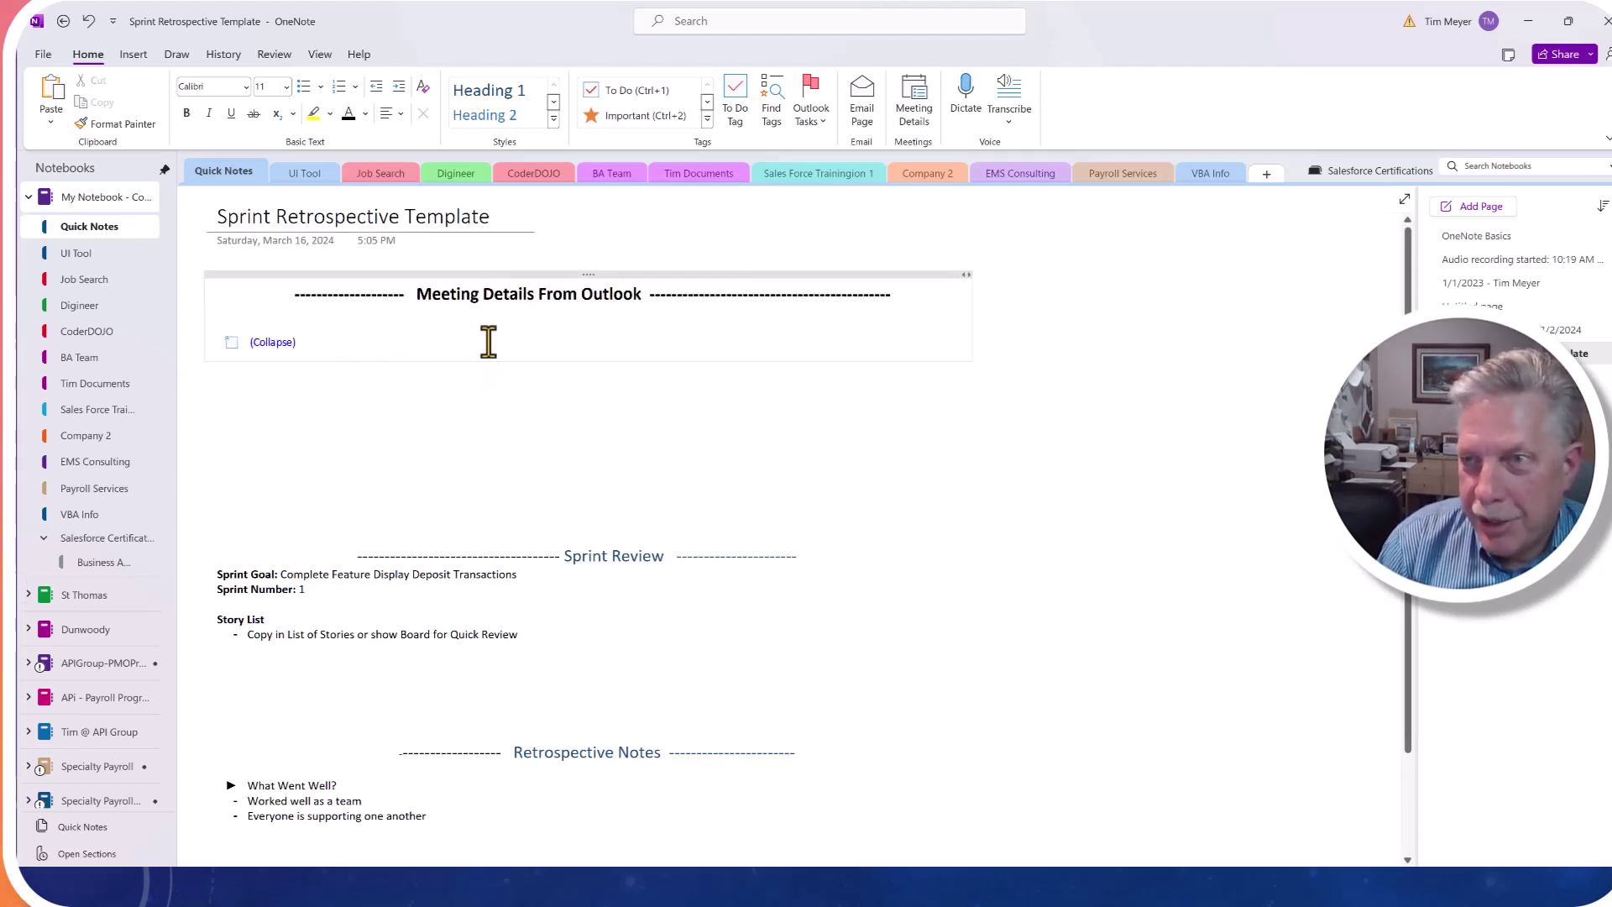
key(shift+End)
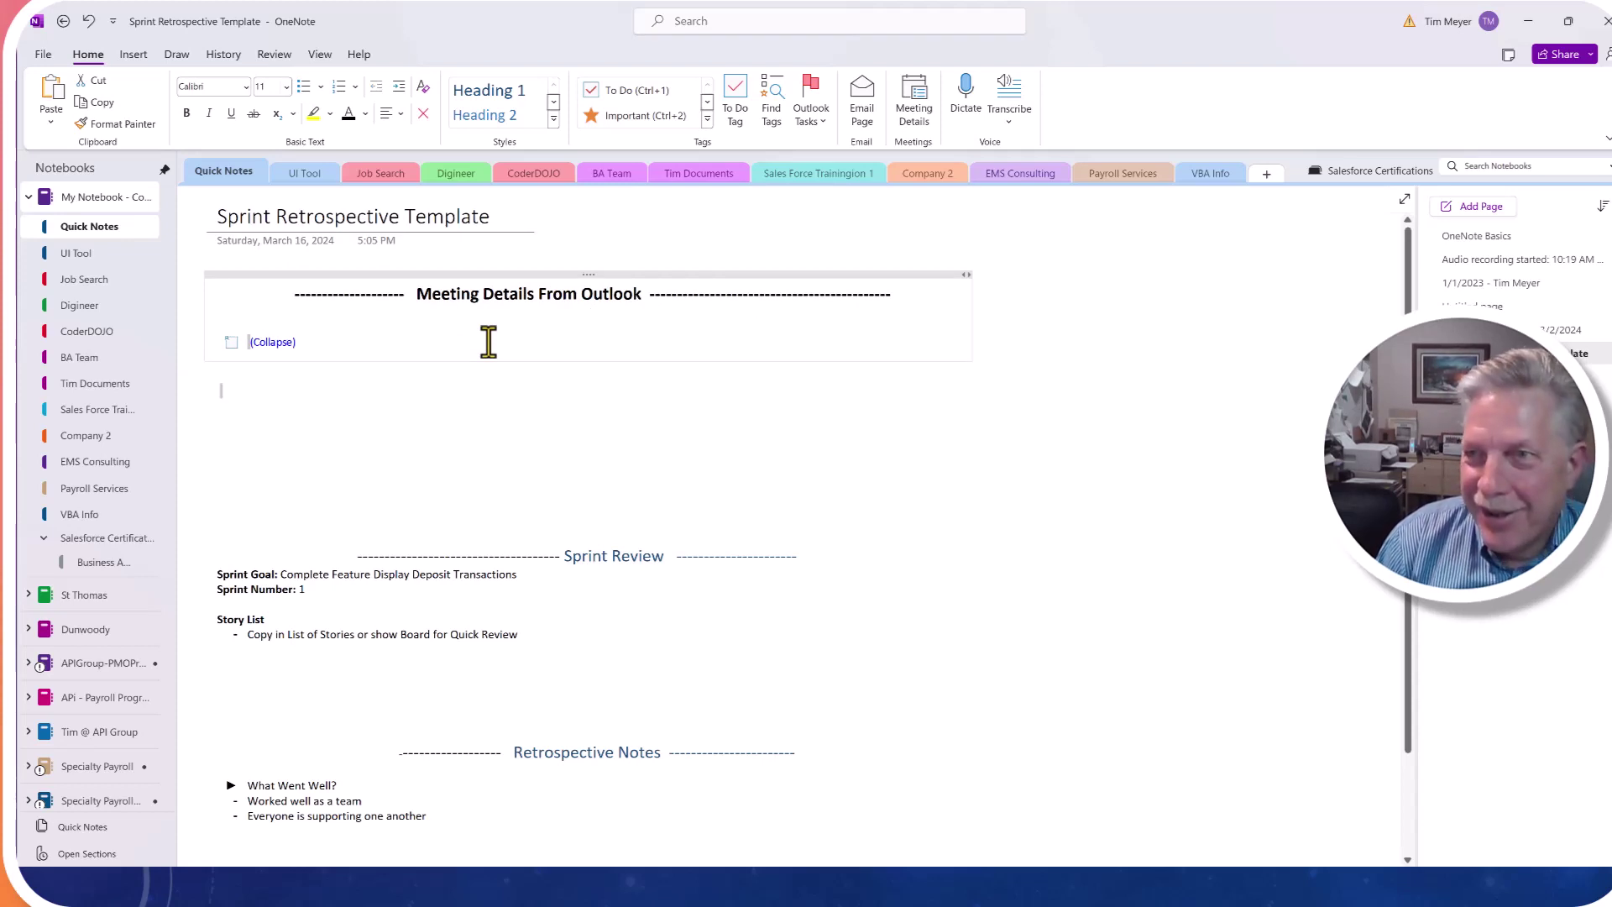
key(Delete)
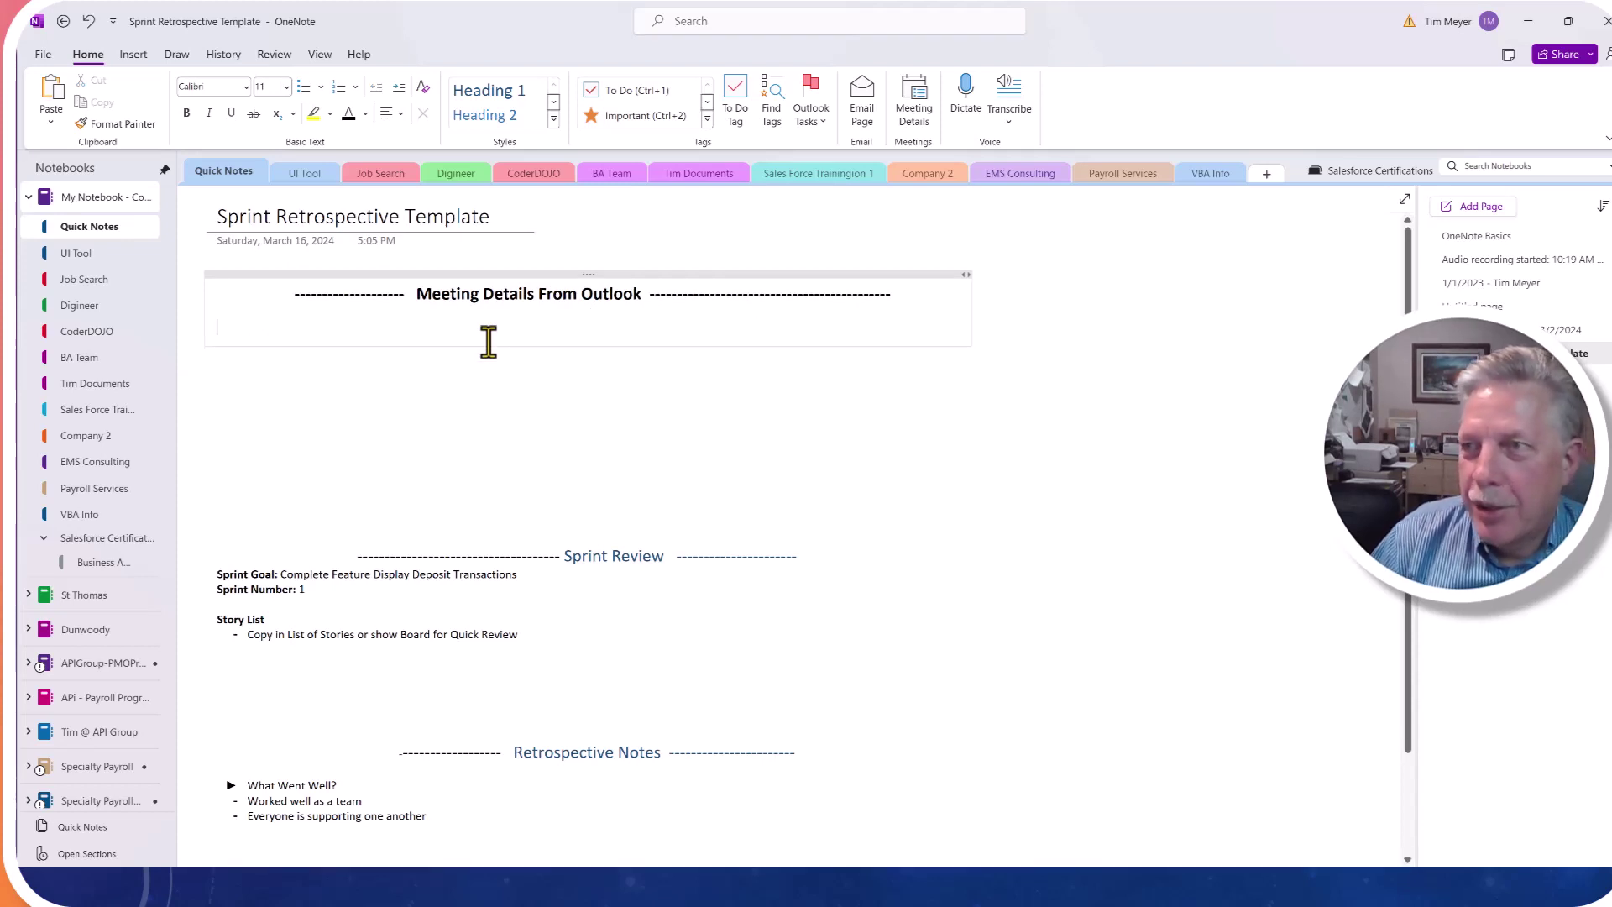
click(498, 411)
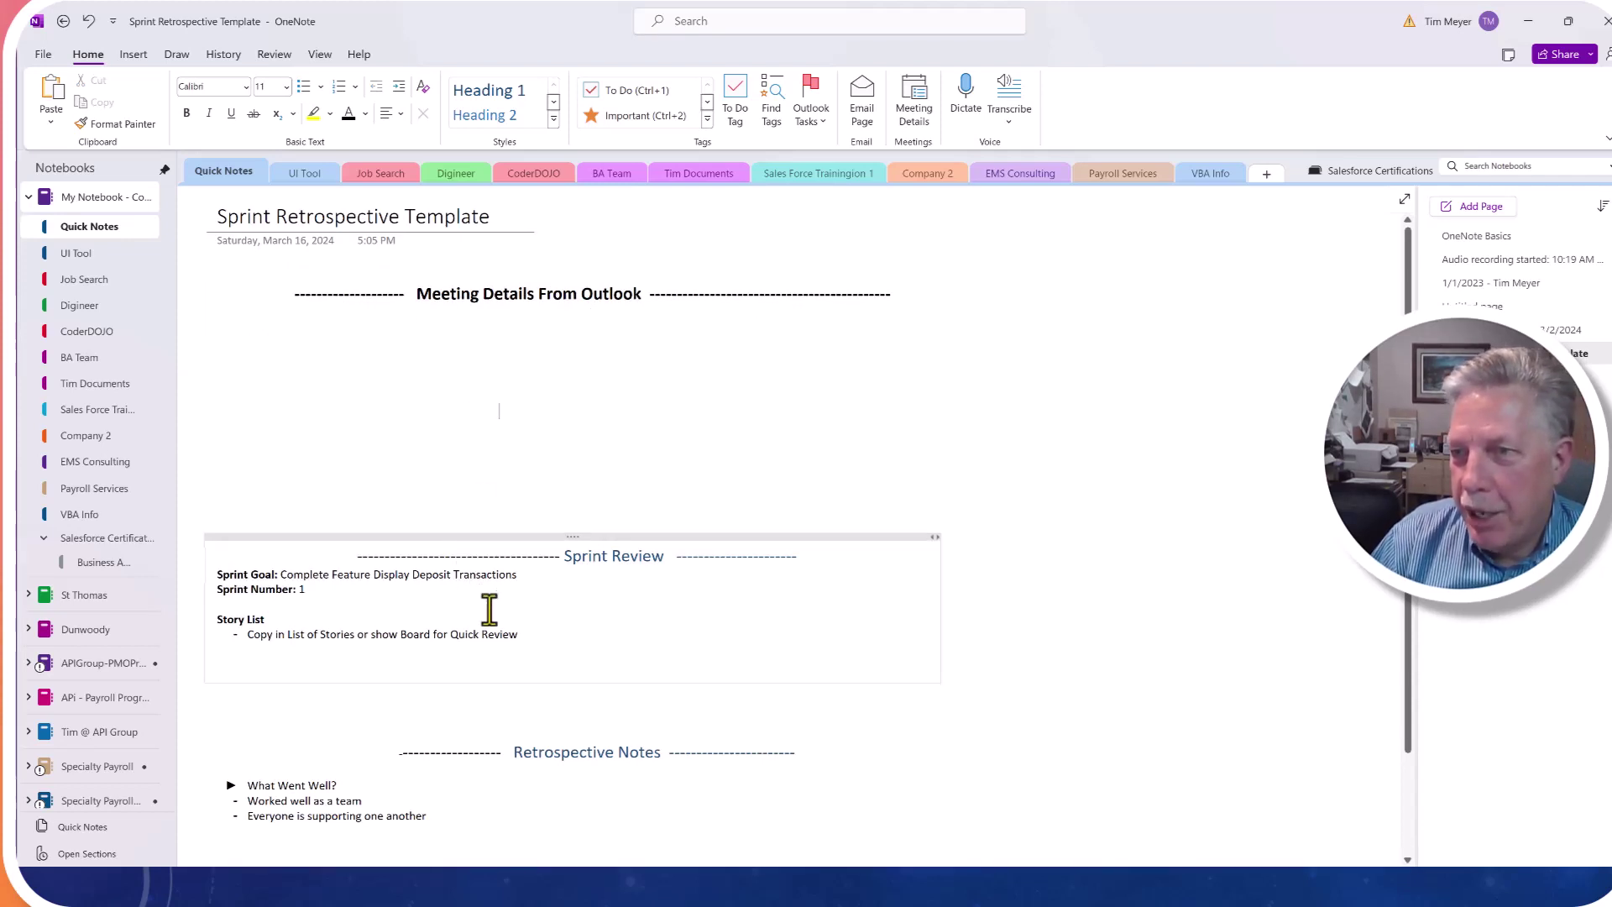
Step: Clear the Sprint Goal text and the Sprint Number value in the Sprint Review section, keeping both labels
click(544, 578)
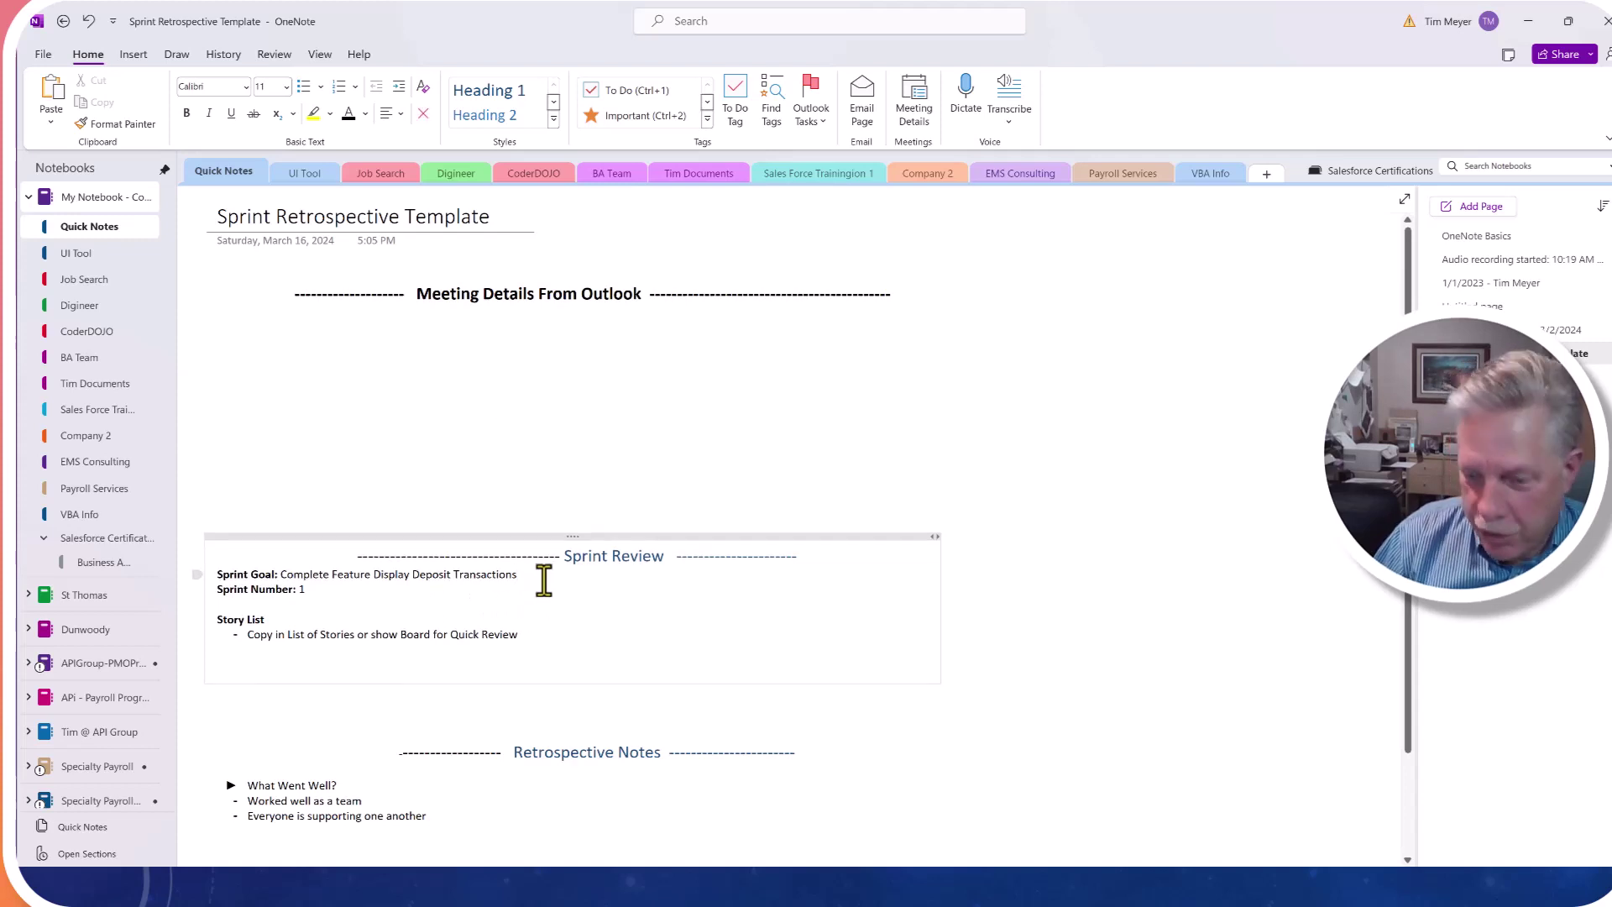
key(BackSpace)
key(BackSpace)
key(BackSpace)
key(BackSpace)
key(BackSpace)
key(BackSpace)
key(BackSpace)
key(BackSpace)
key(BackSpace)
key(BackSpace)
key(BackSpace)
key(BackSpace)
key(BackSpace)
key(BackSpace)
key(BackSpace)
key(BackSpace)
key(BackSpace)
key(BackSpace)
key(BackSpace)
key(BackSpace)
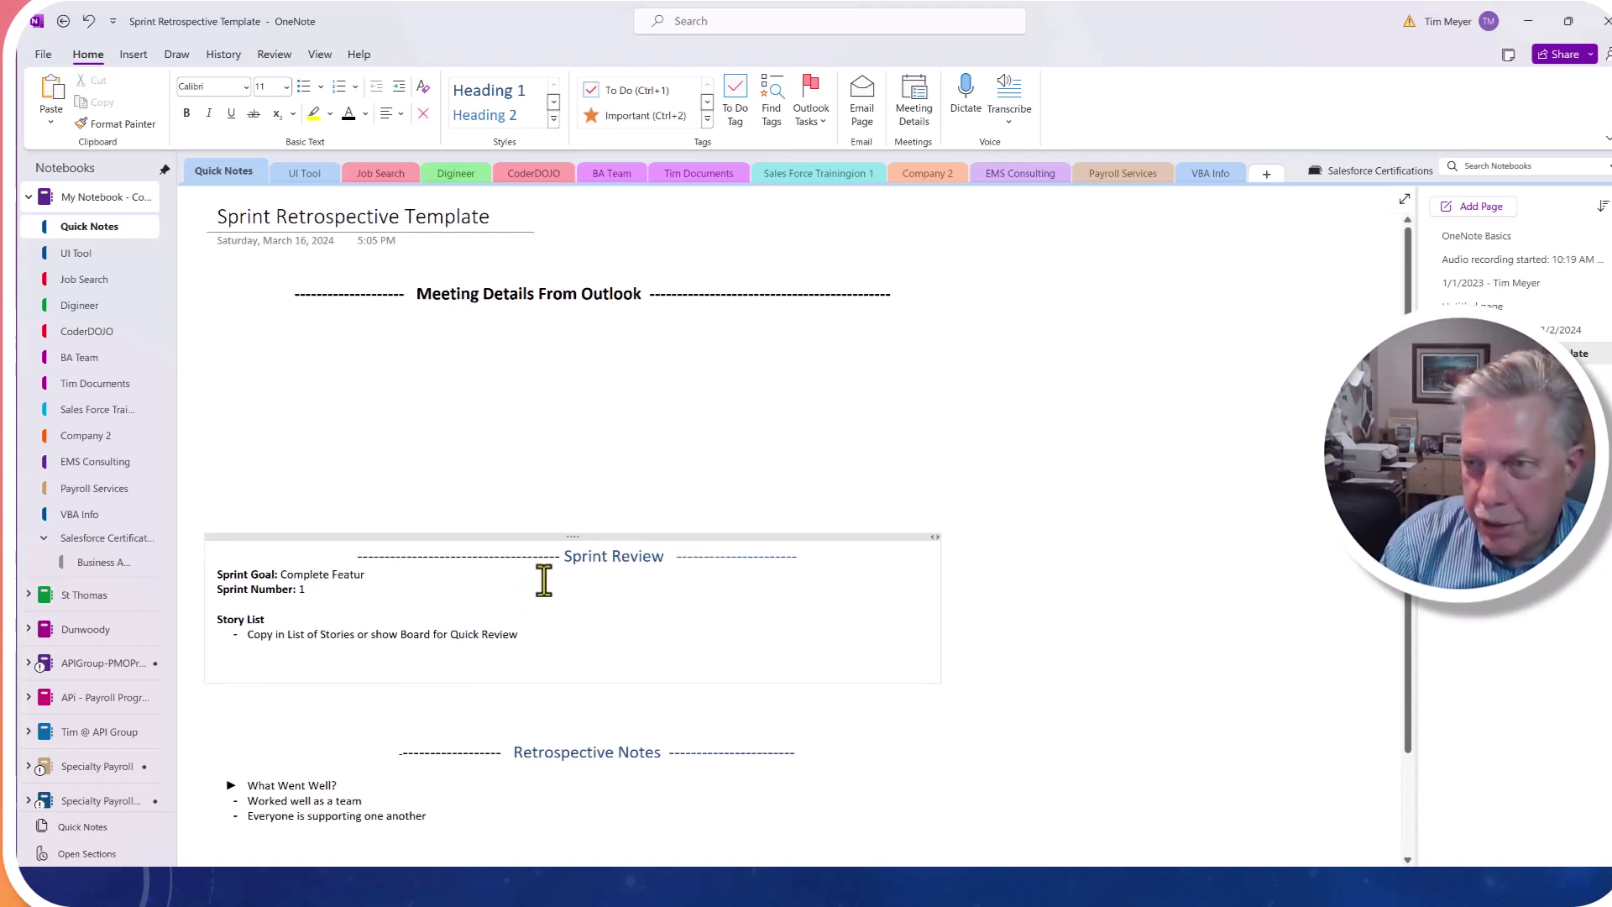
key(BackSpace)
key(BackSpace)
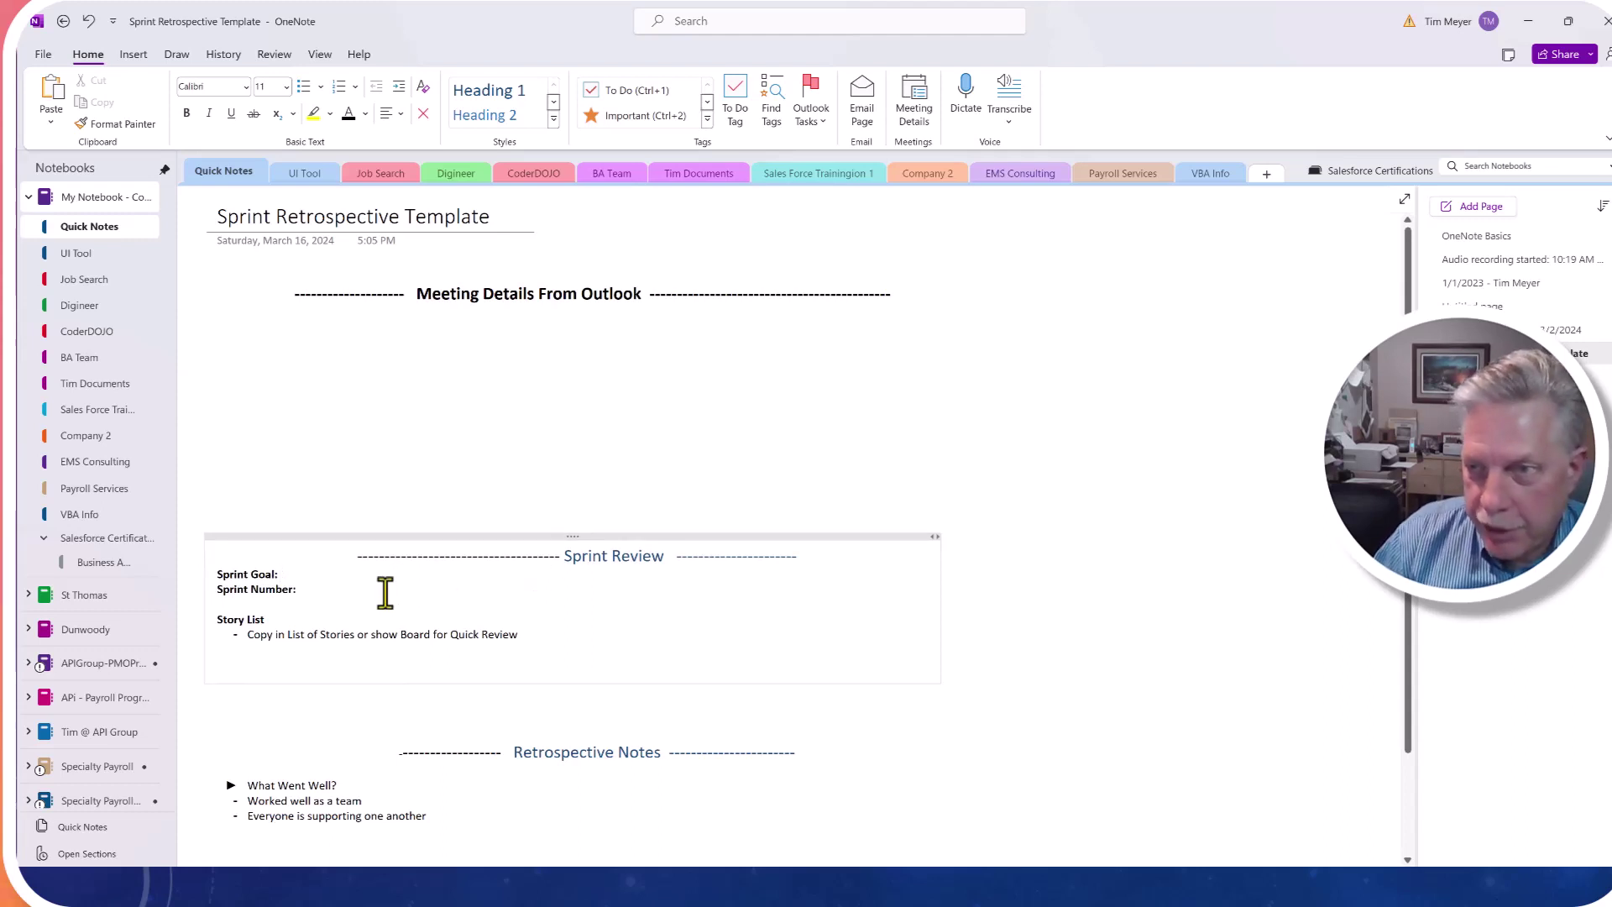
click(544, 638)
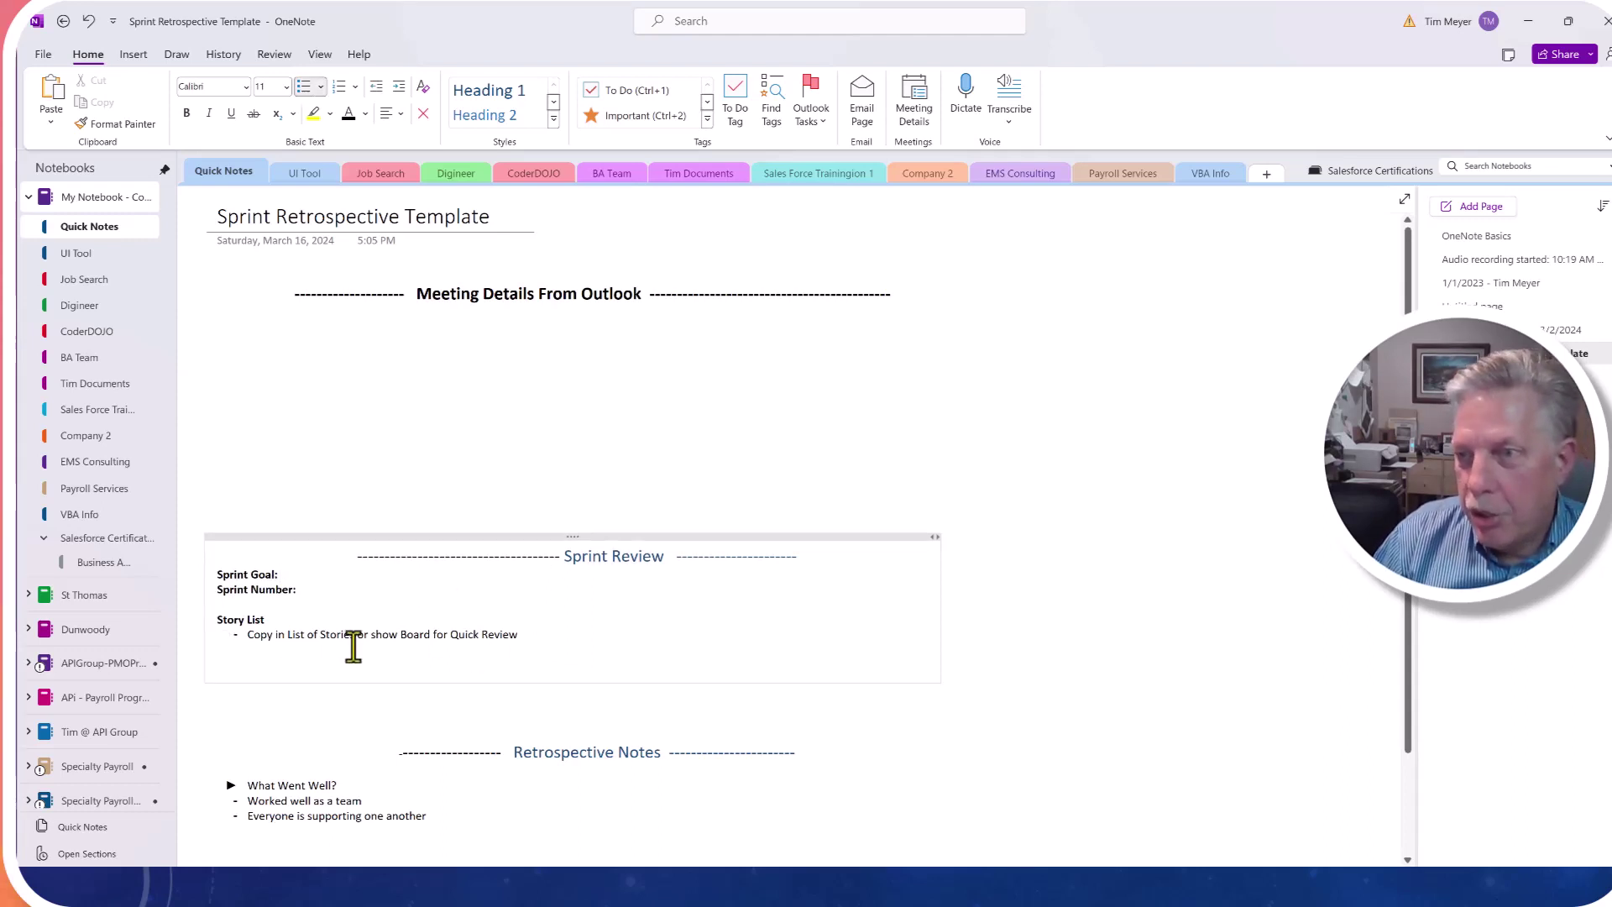
Step: Replace both answers under What Went Well? with a single indented sub-bullet reading Item 1
scroll(378, 651, down, 5)
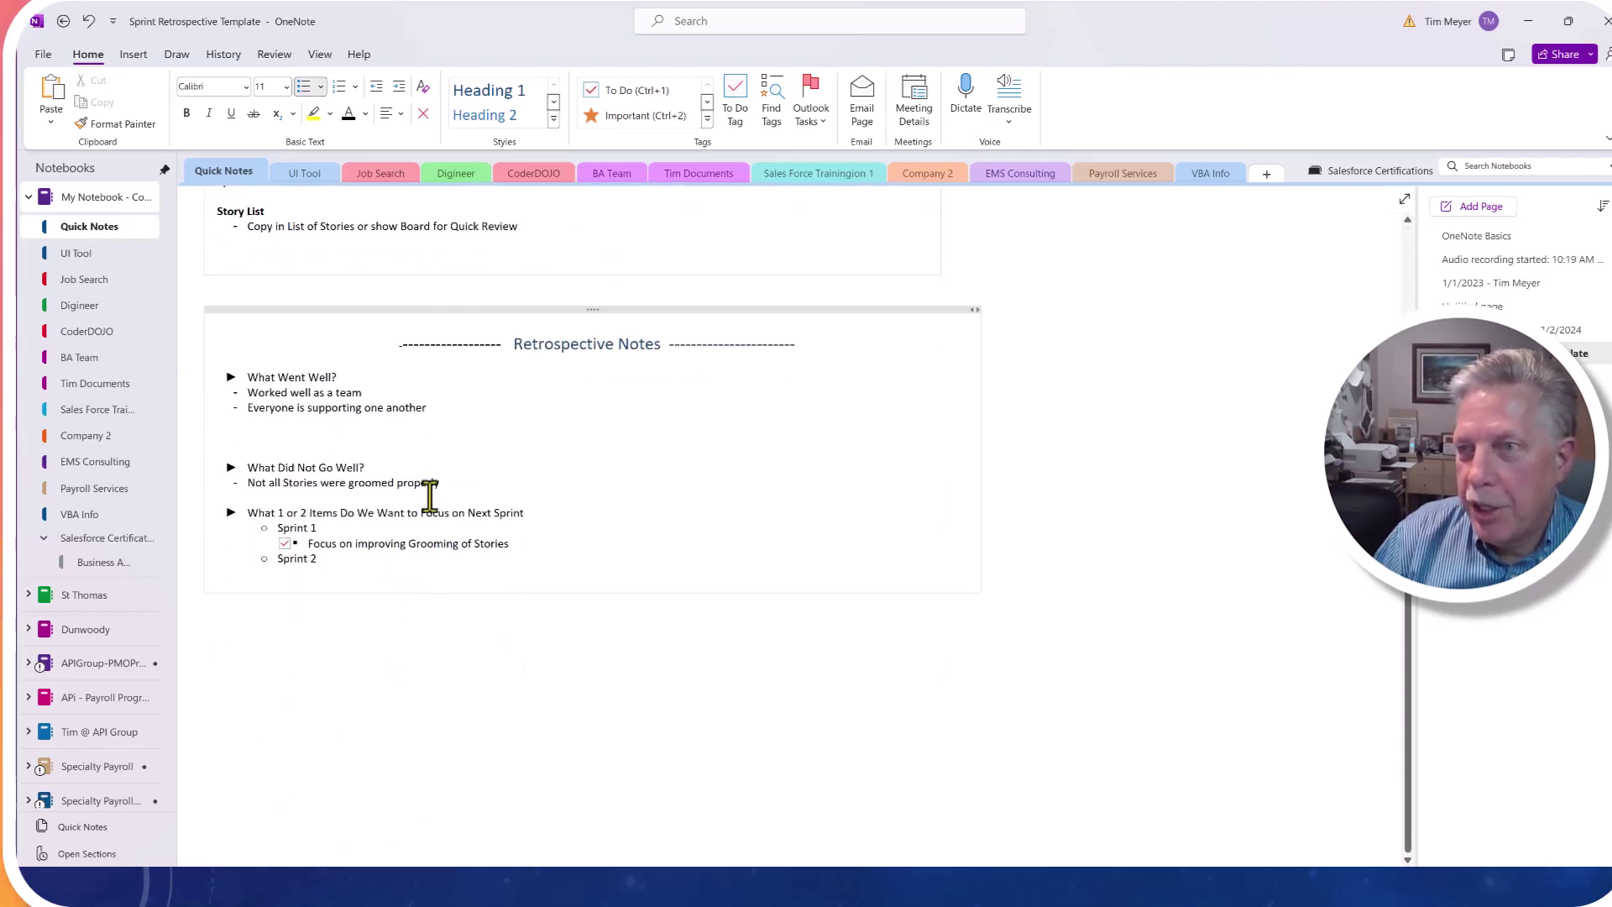
click(437, 408)
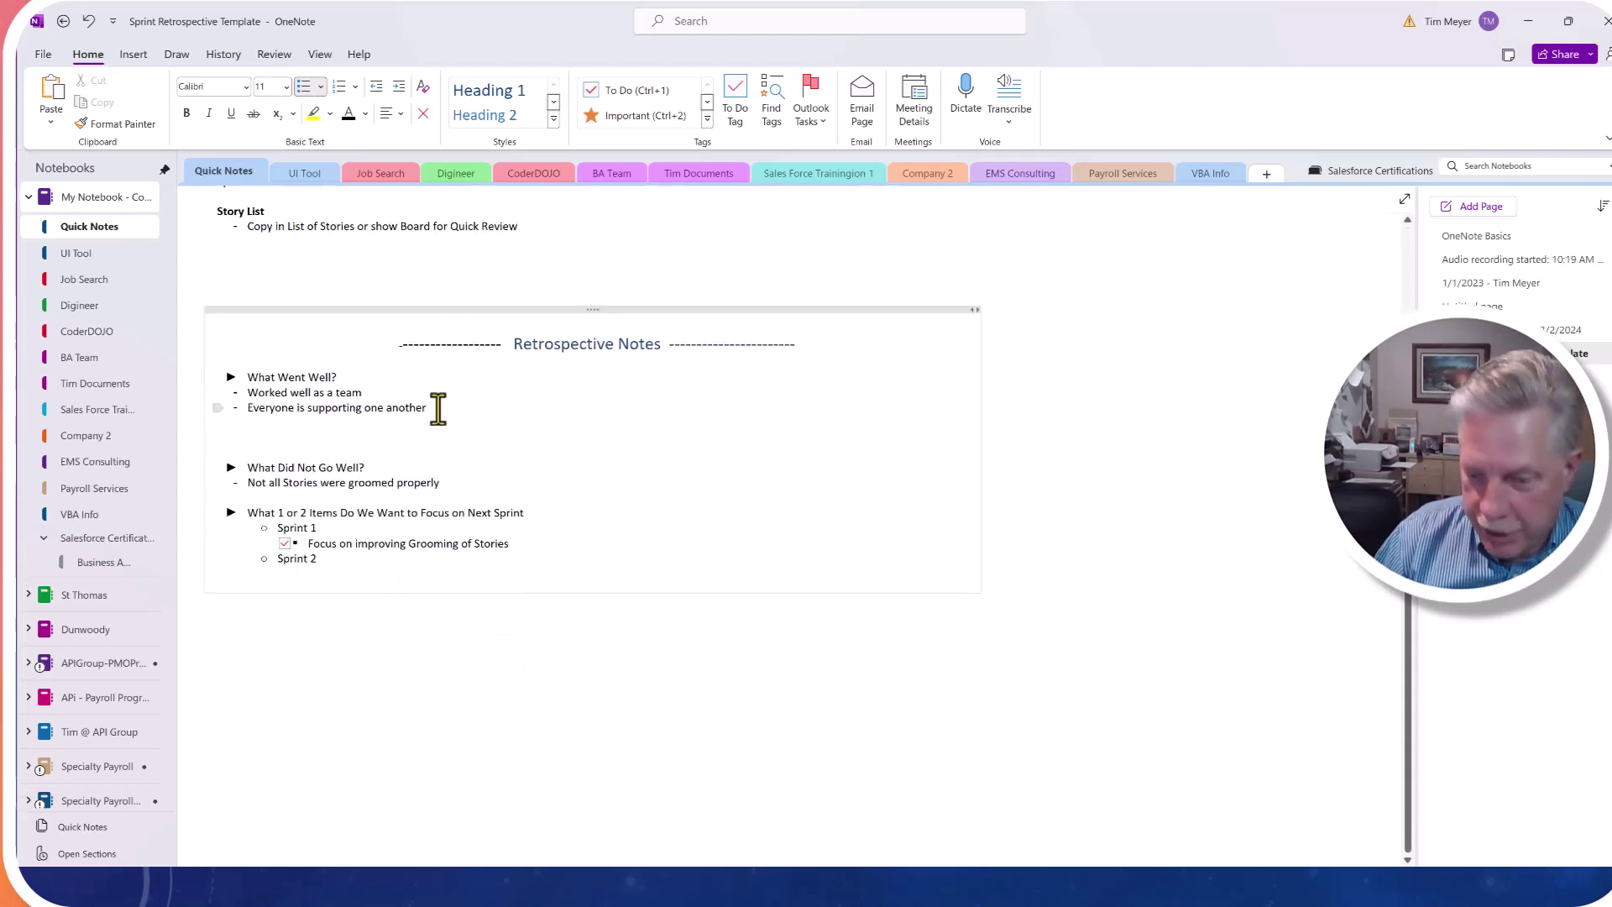
key(shift+Home)
key(shift+Up)
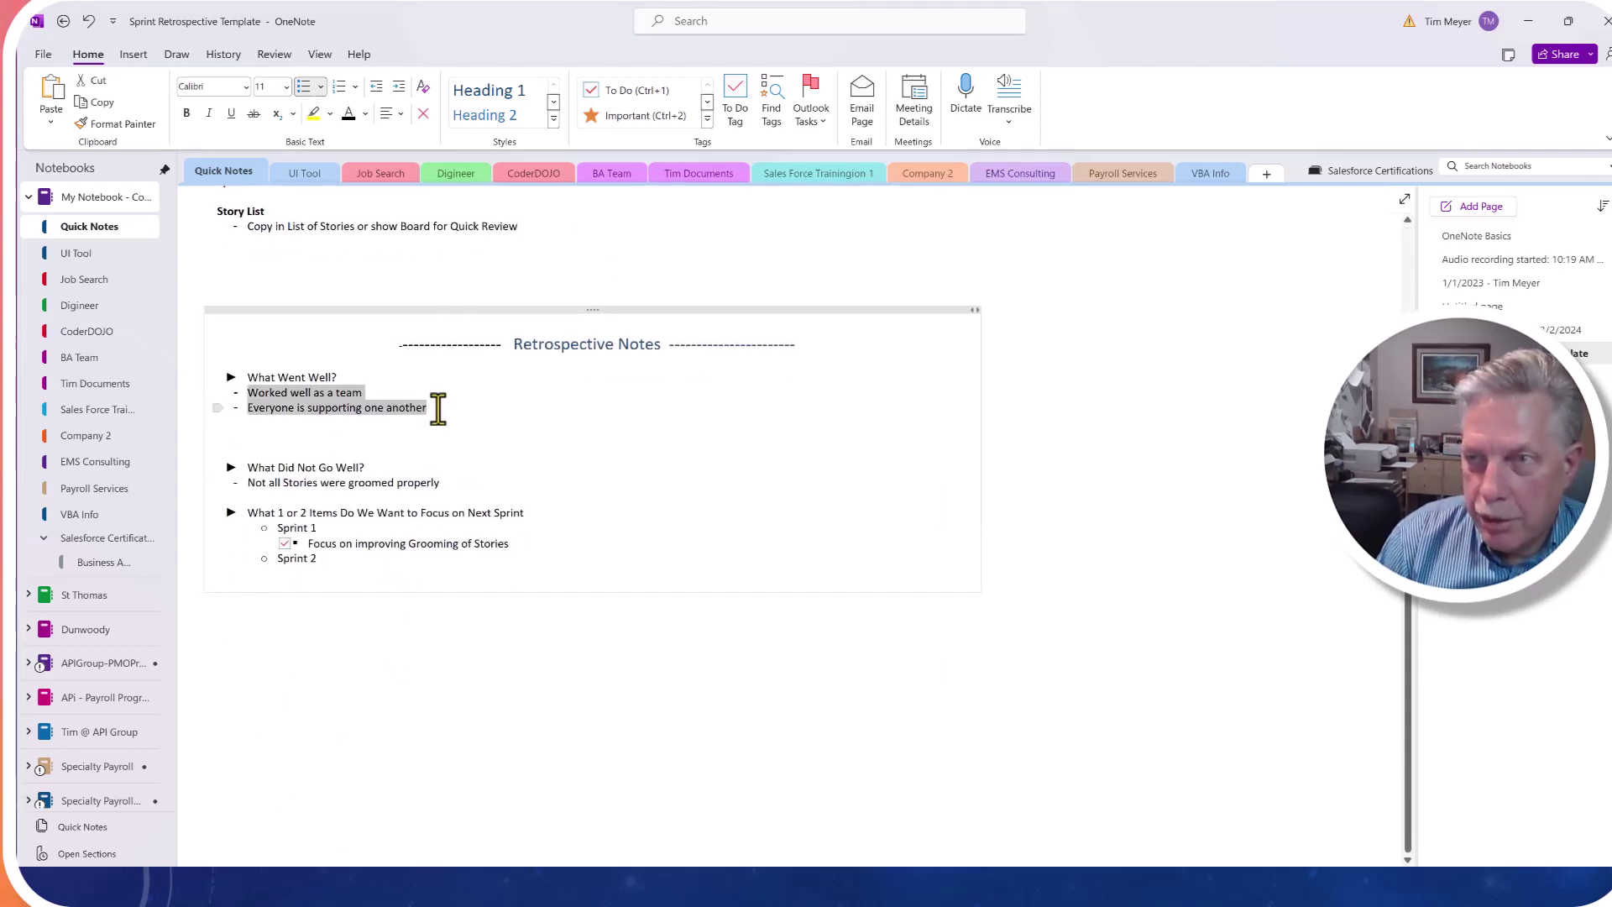
text(Item 1)
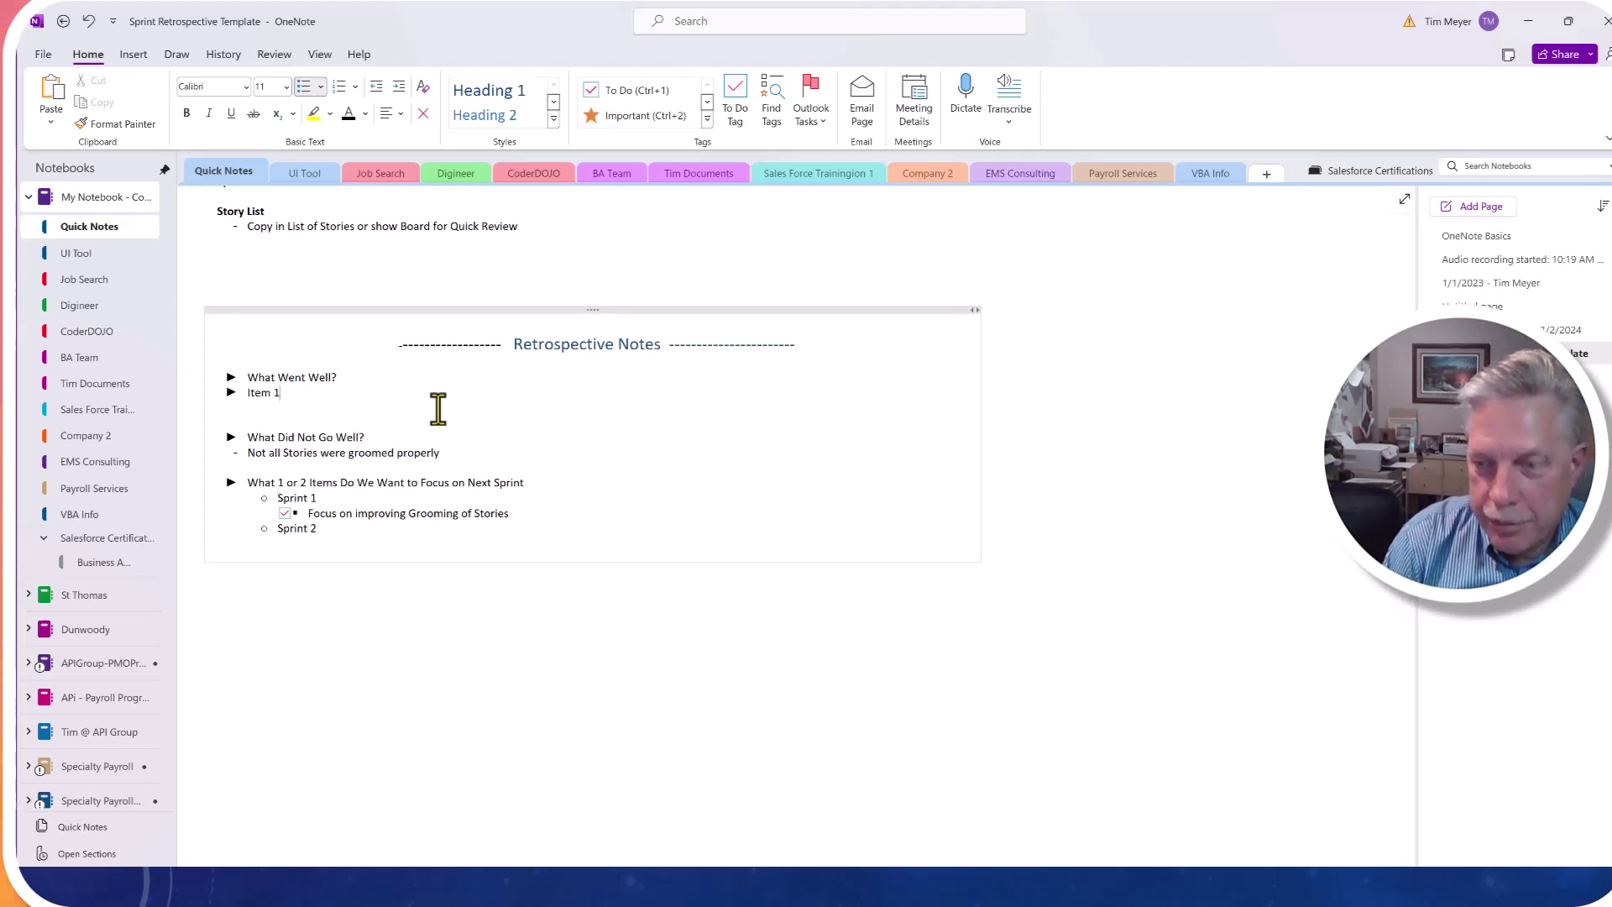
key(Tab)
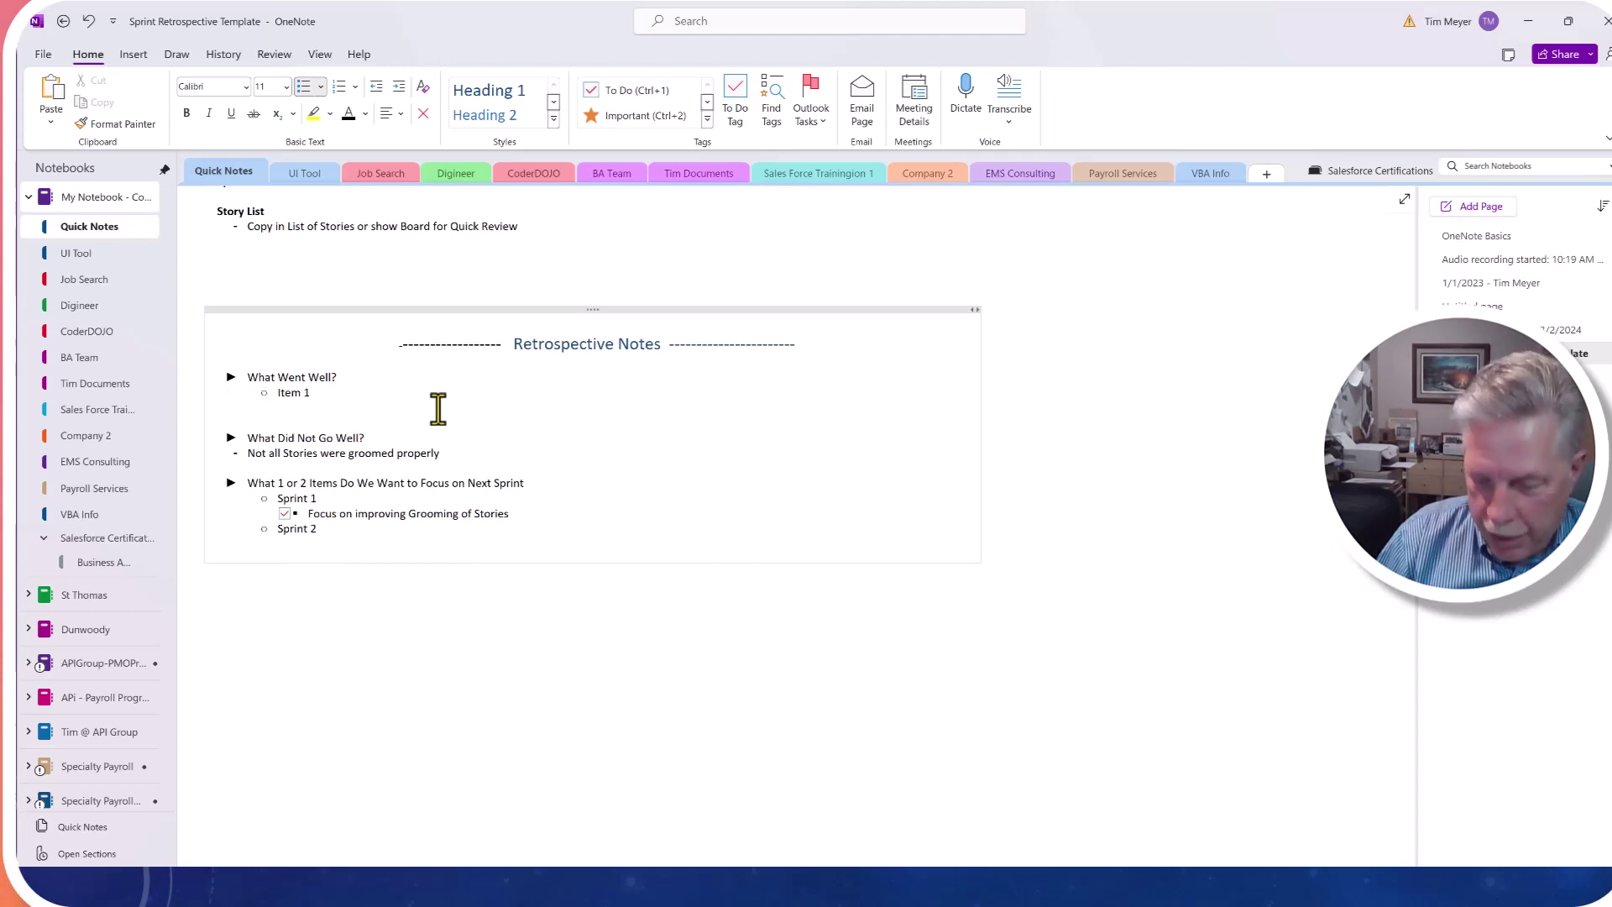
Step: Replace the answer under What Did Not Go Well? with the placeholder Item 1
key(Down)
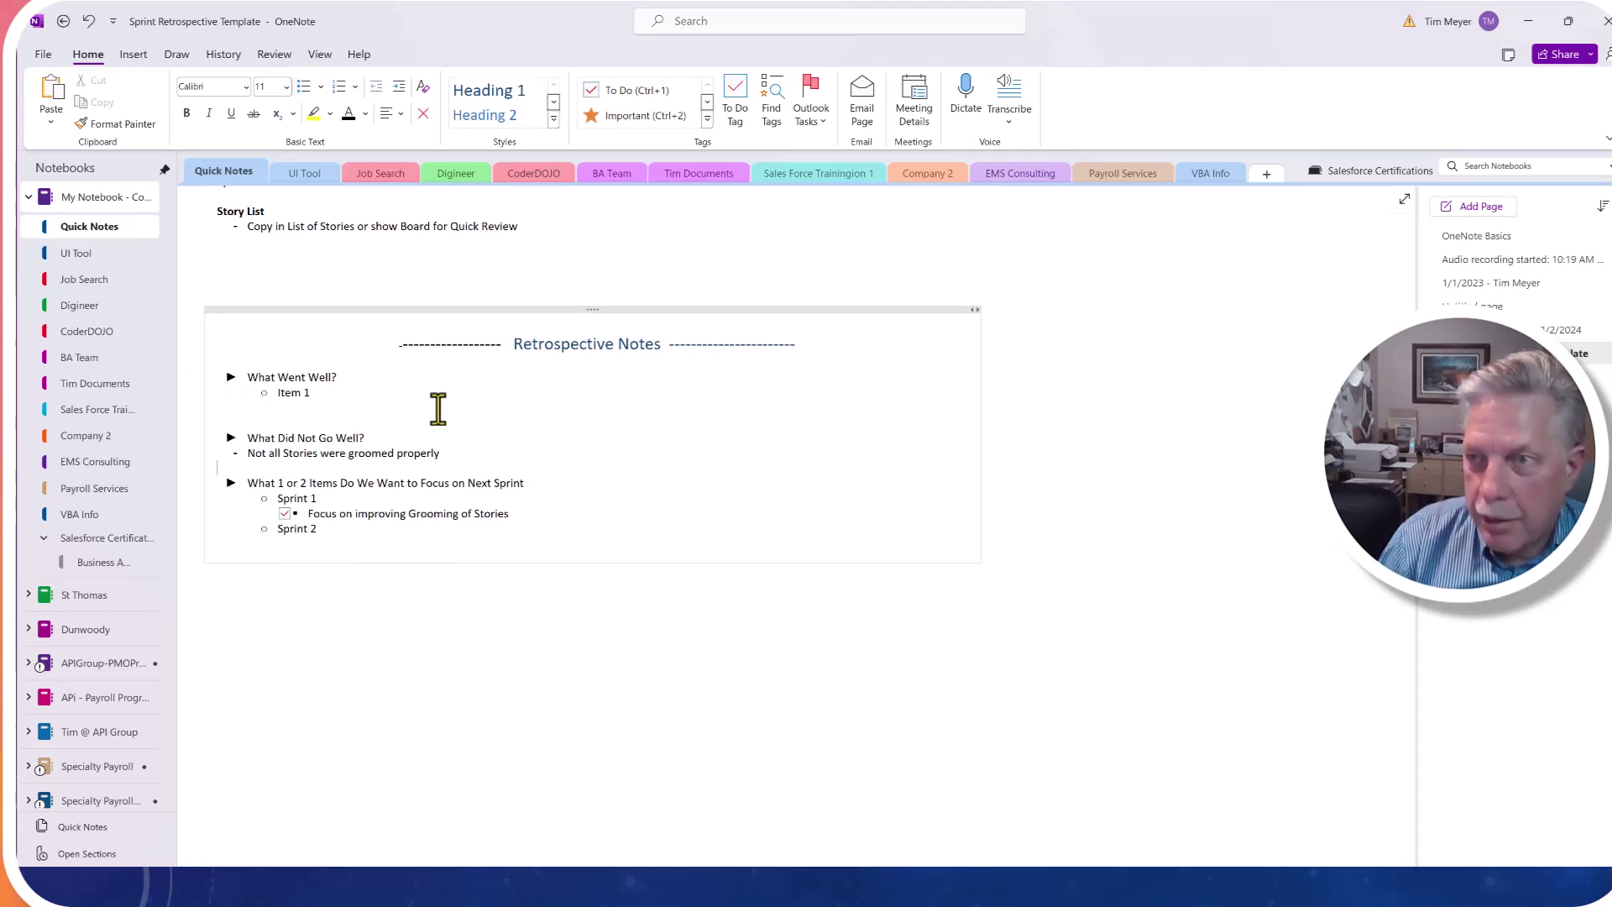
key(Up)
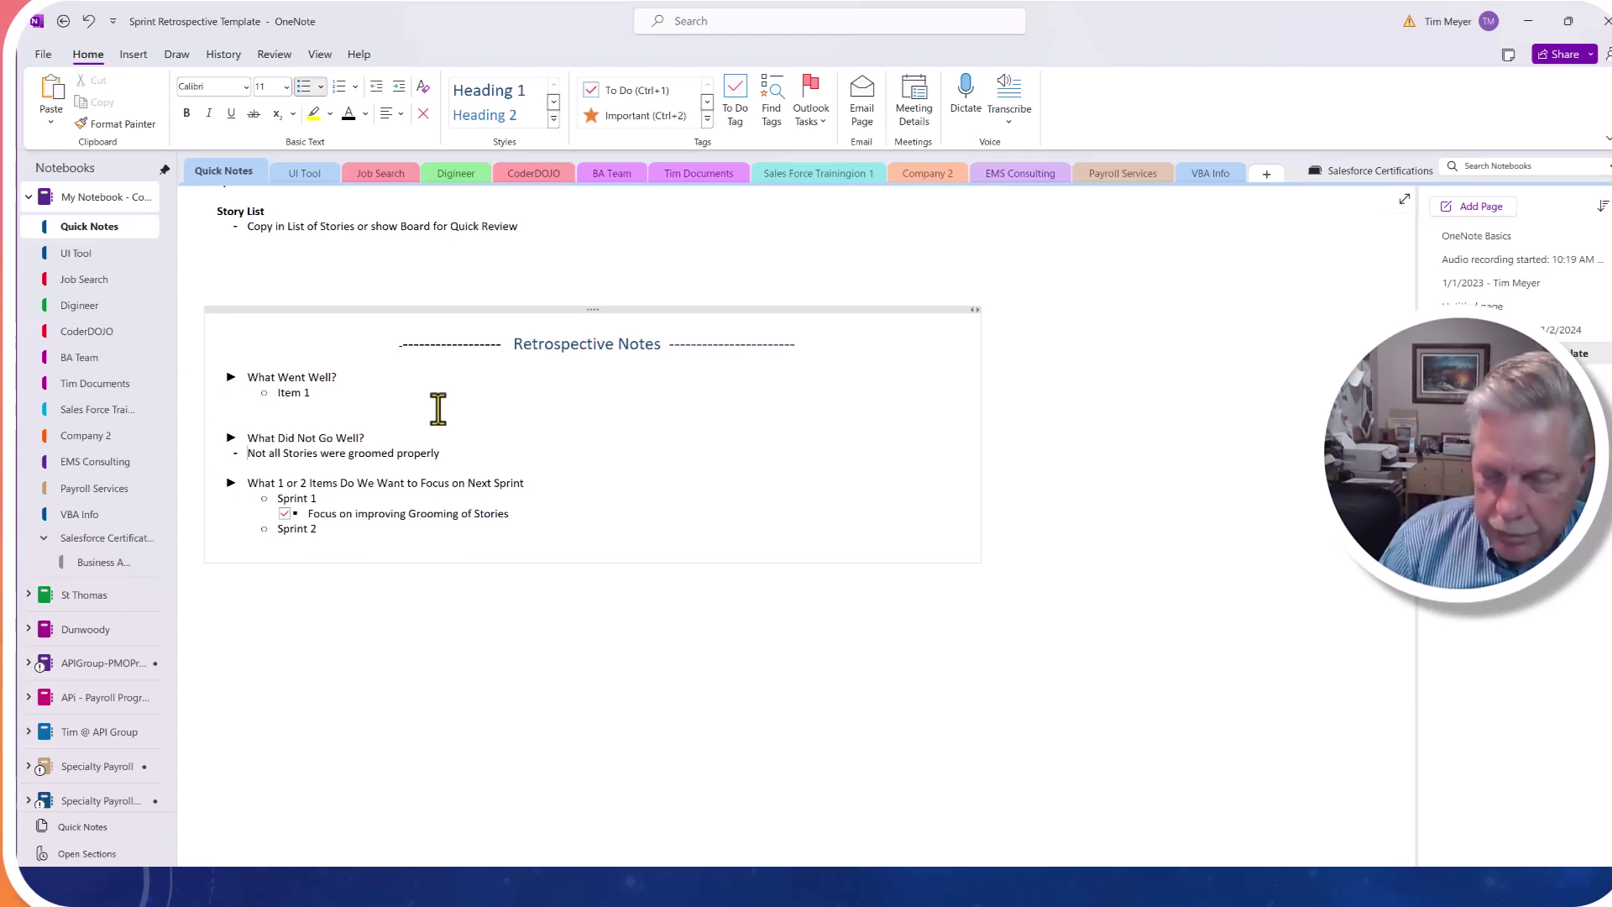
key(shift+End)
text(To)
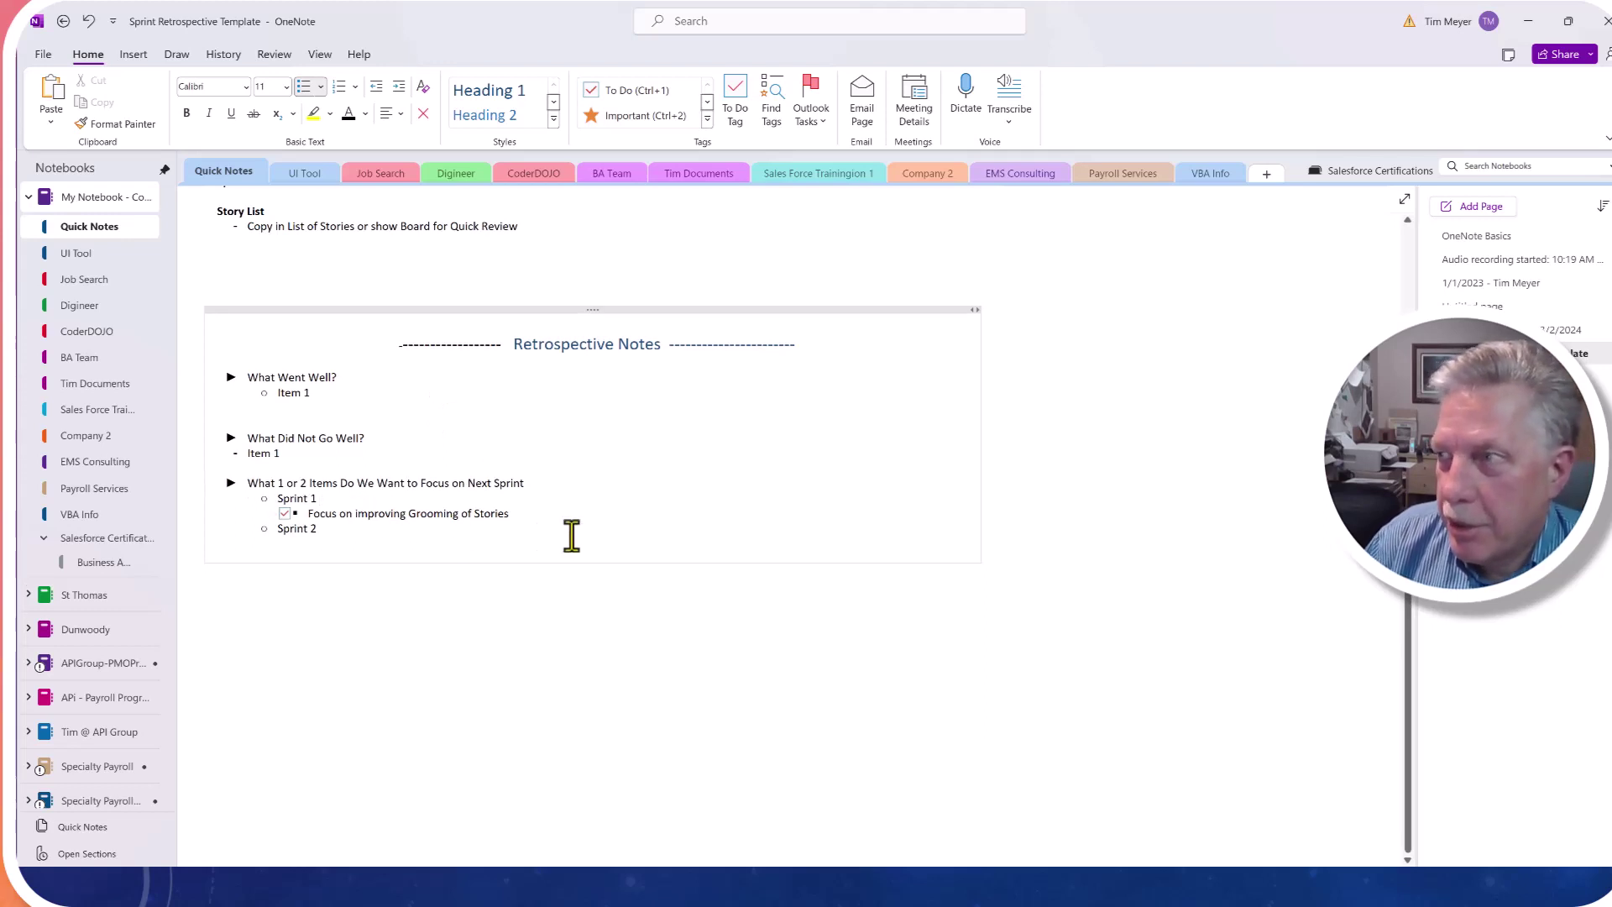
scroll(559, 527, up, 3)
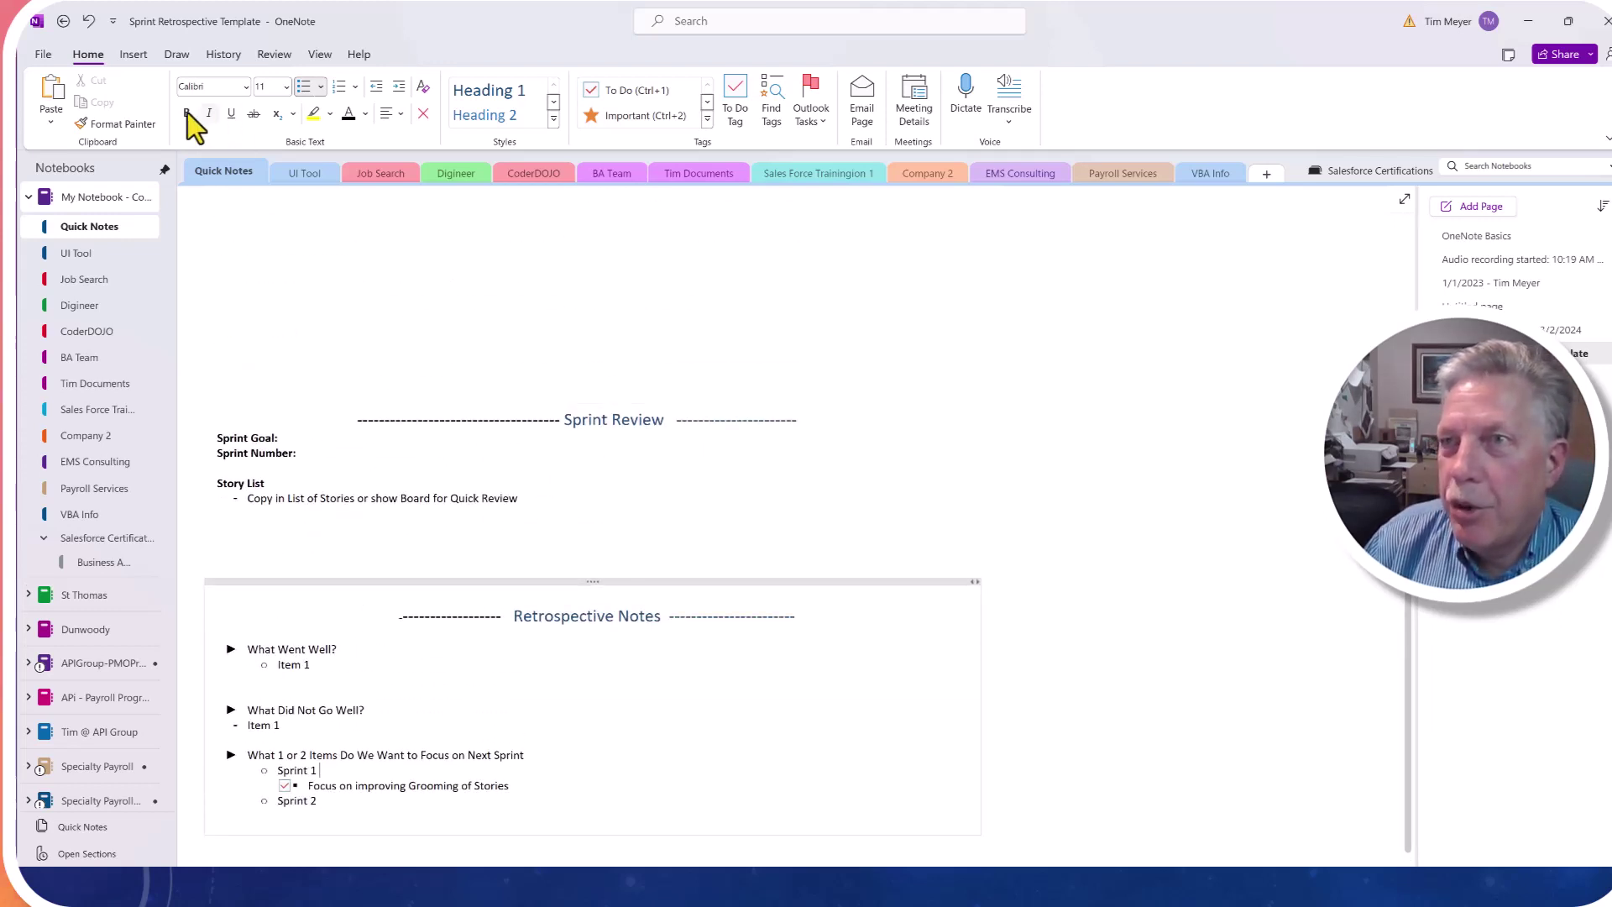
Step: Open the page templates options and look over the cleaned Sprint Retrospective Template page
click(141, 55)
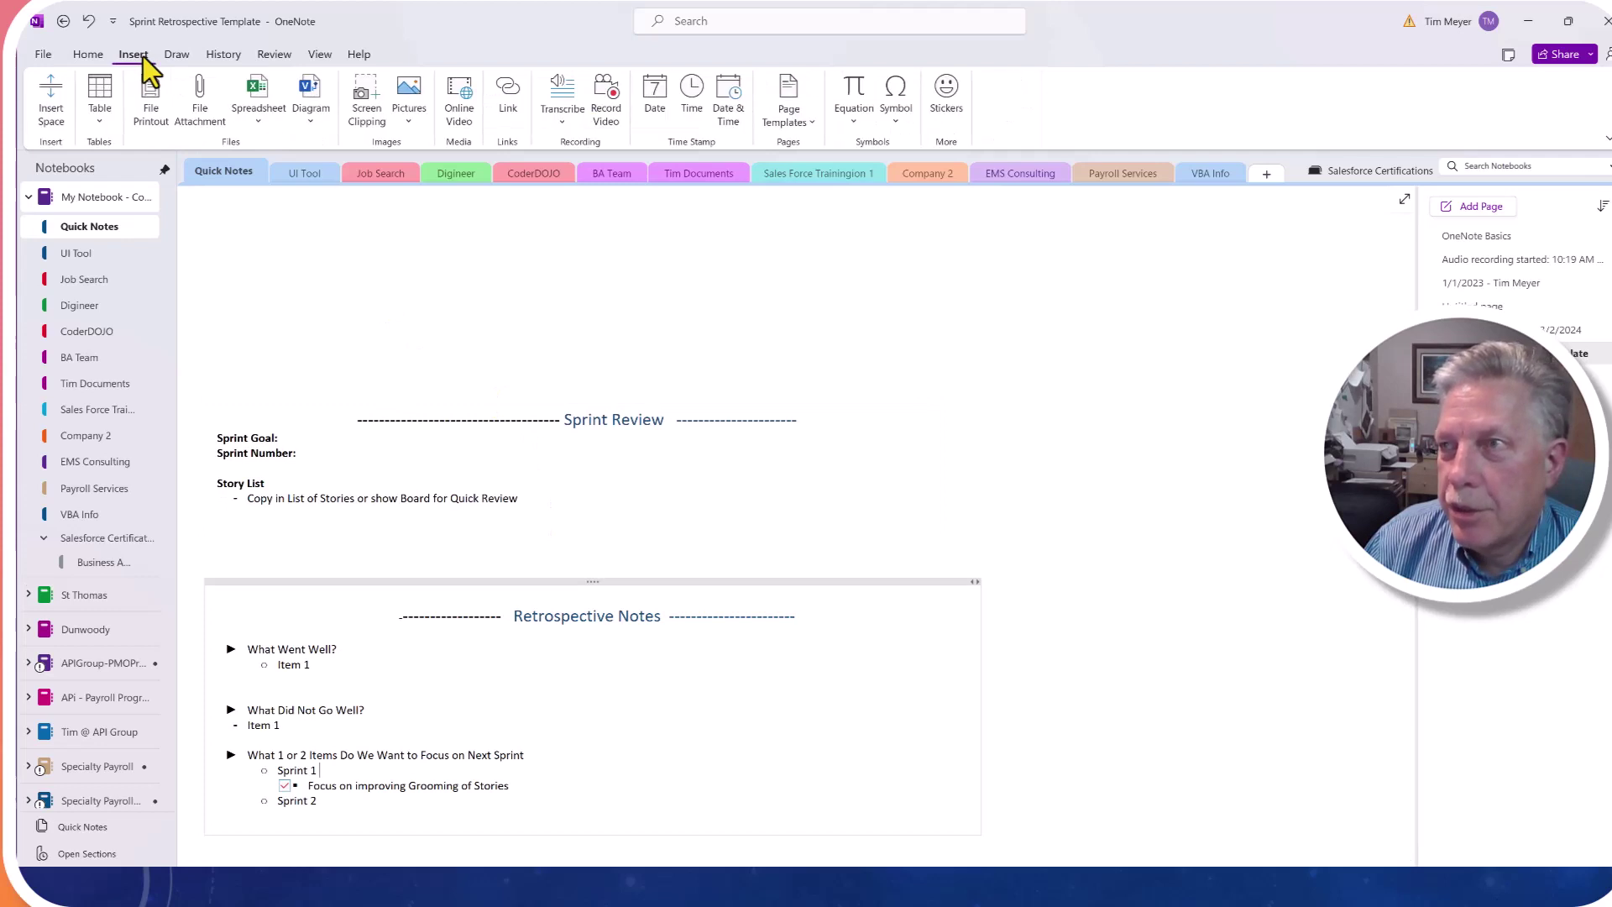
click(790, 113)
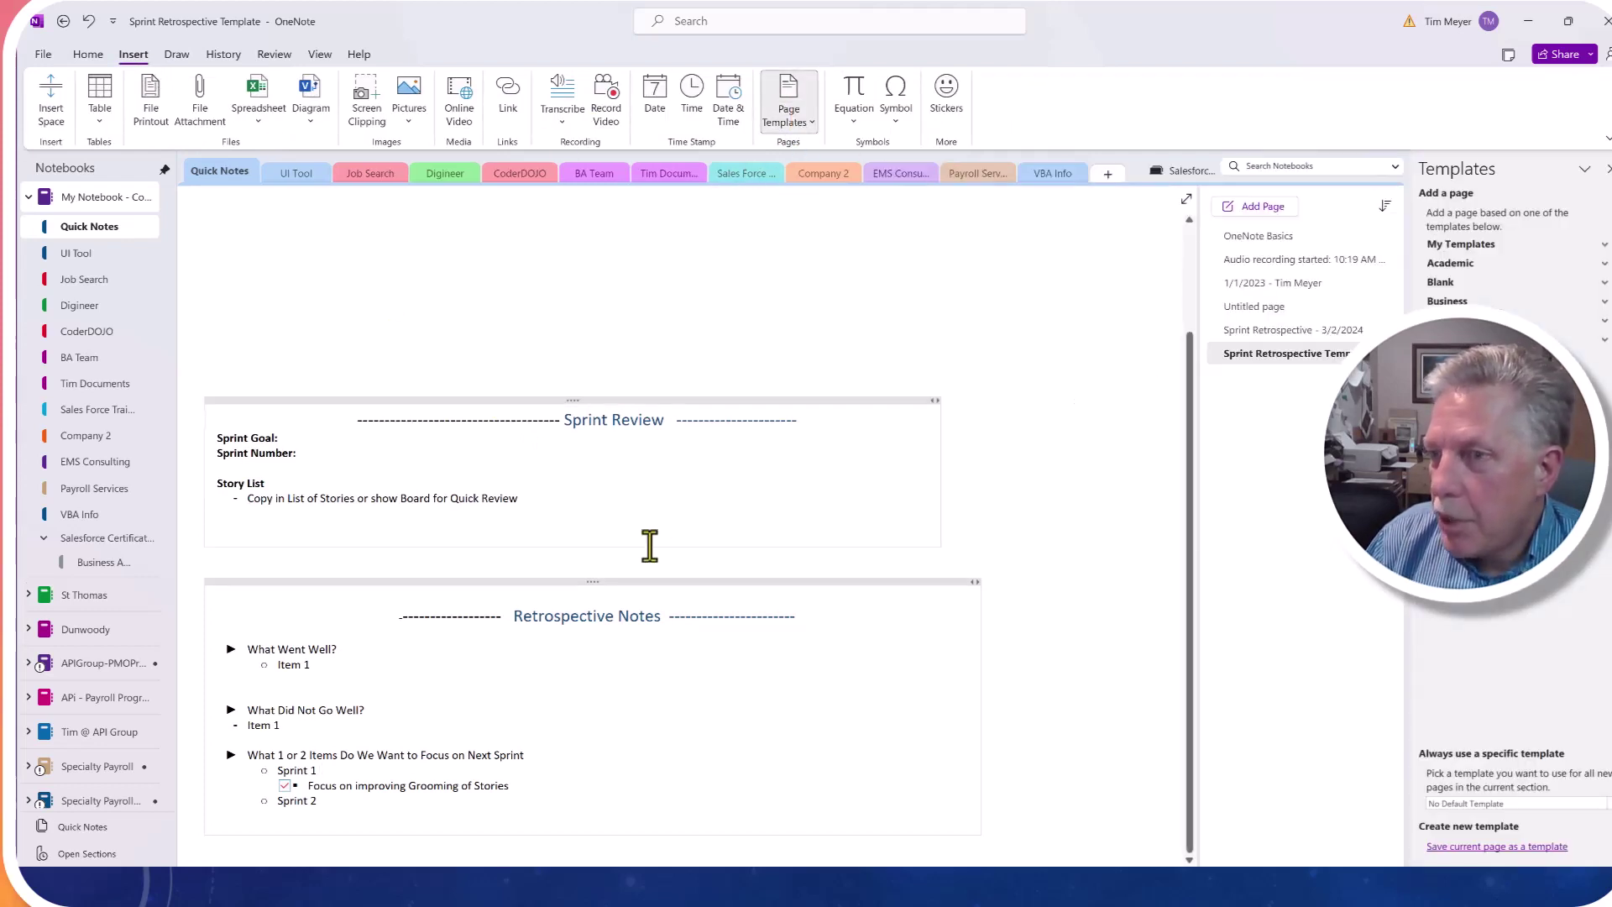
scroll(696, 357, up, 1)
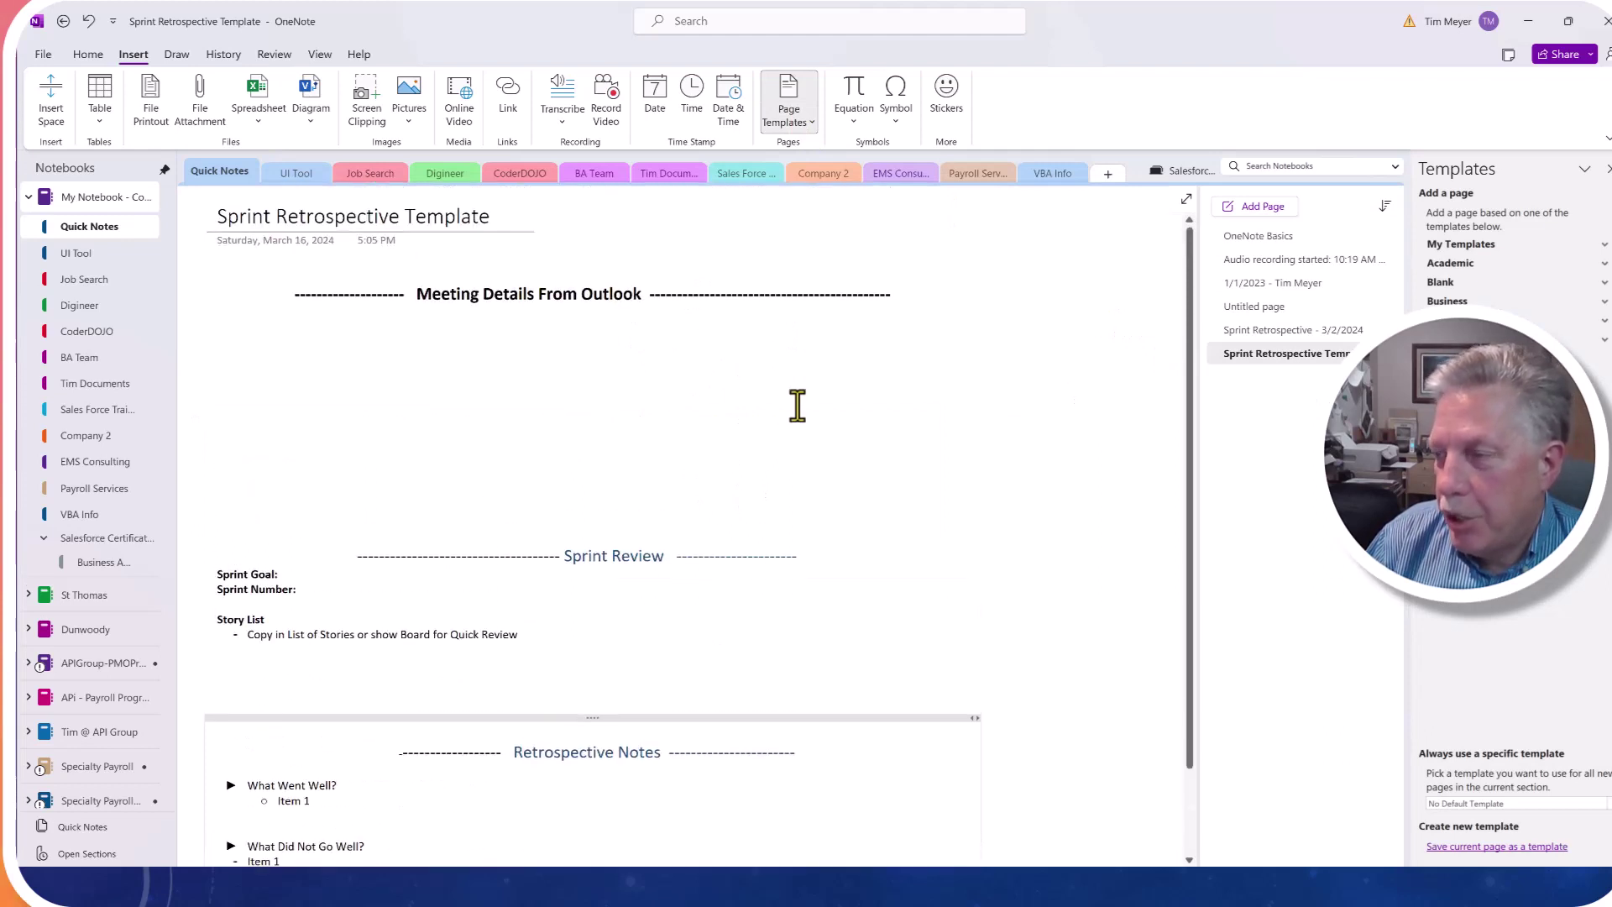
scroll(795, 403, down, 1)
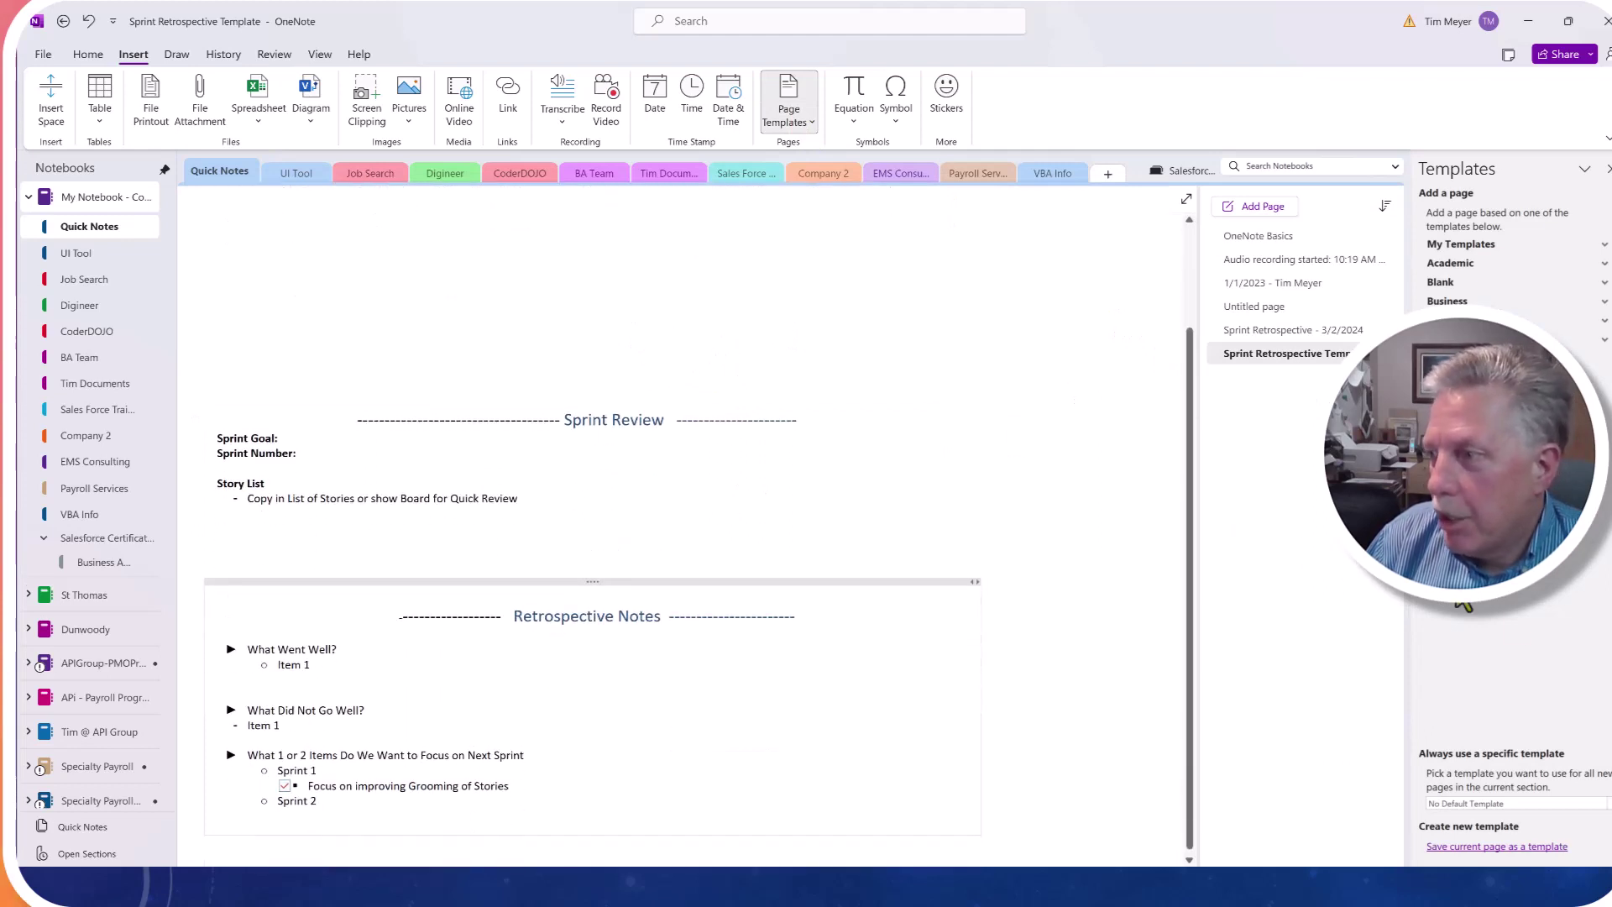
click(1477, 848)
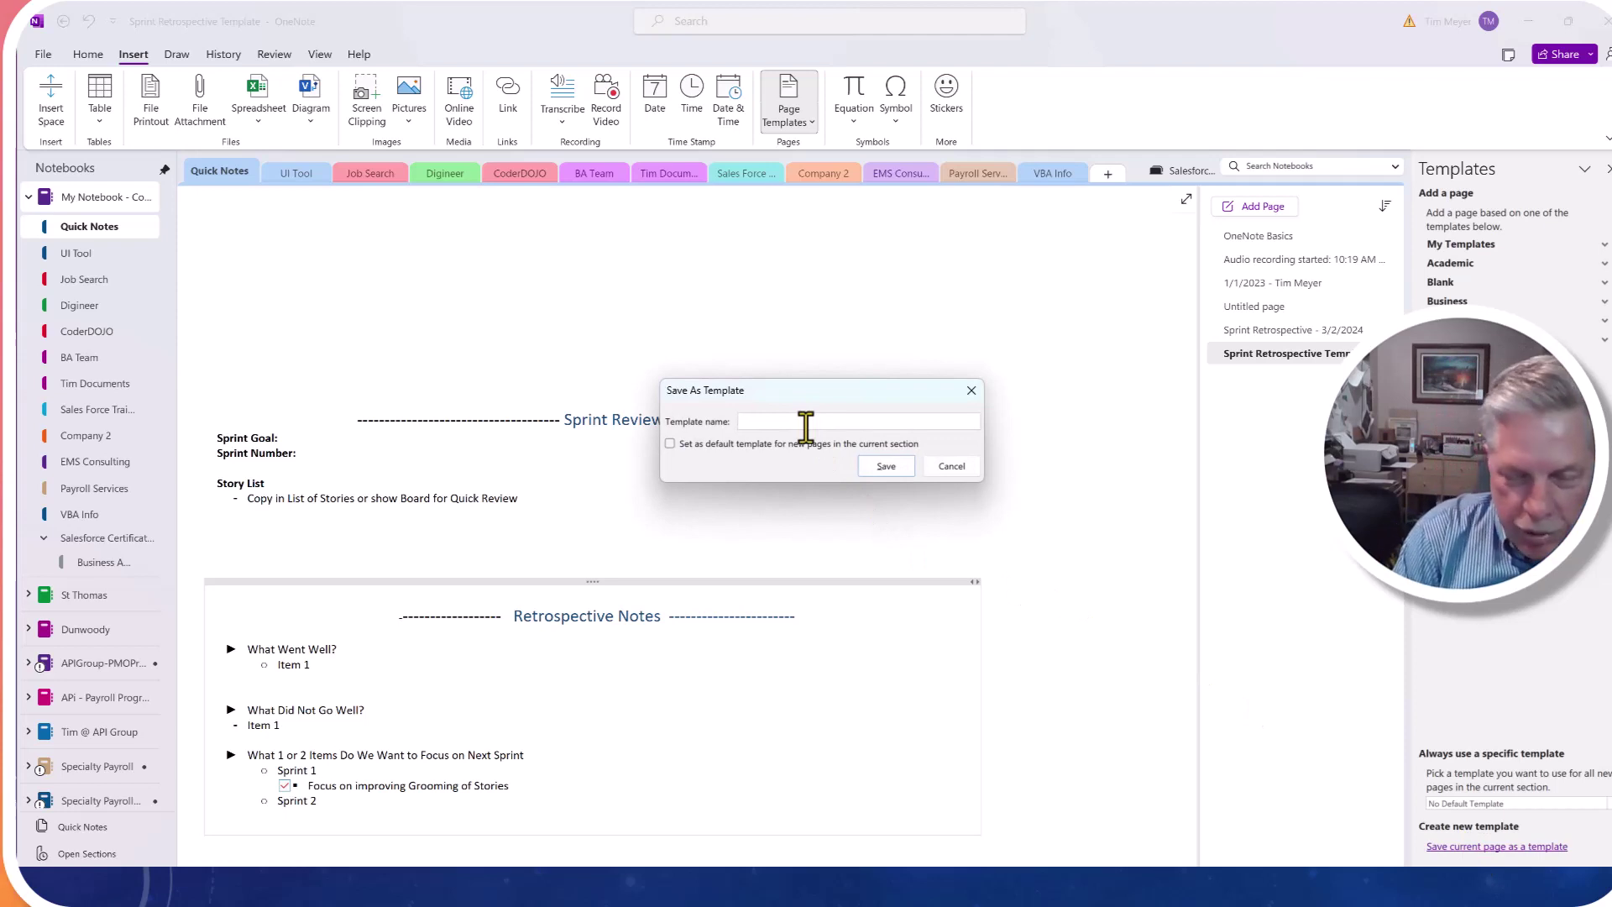
text(Sprint Retros)
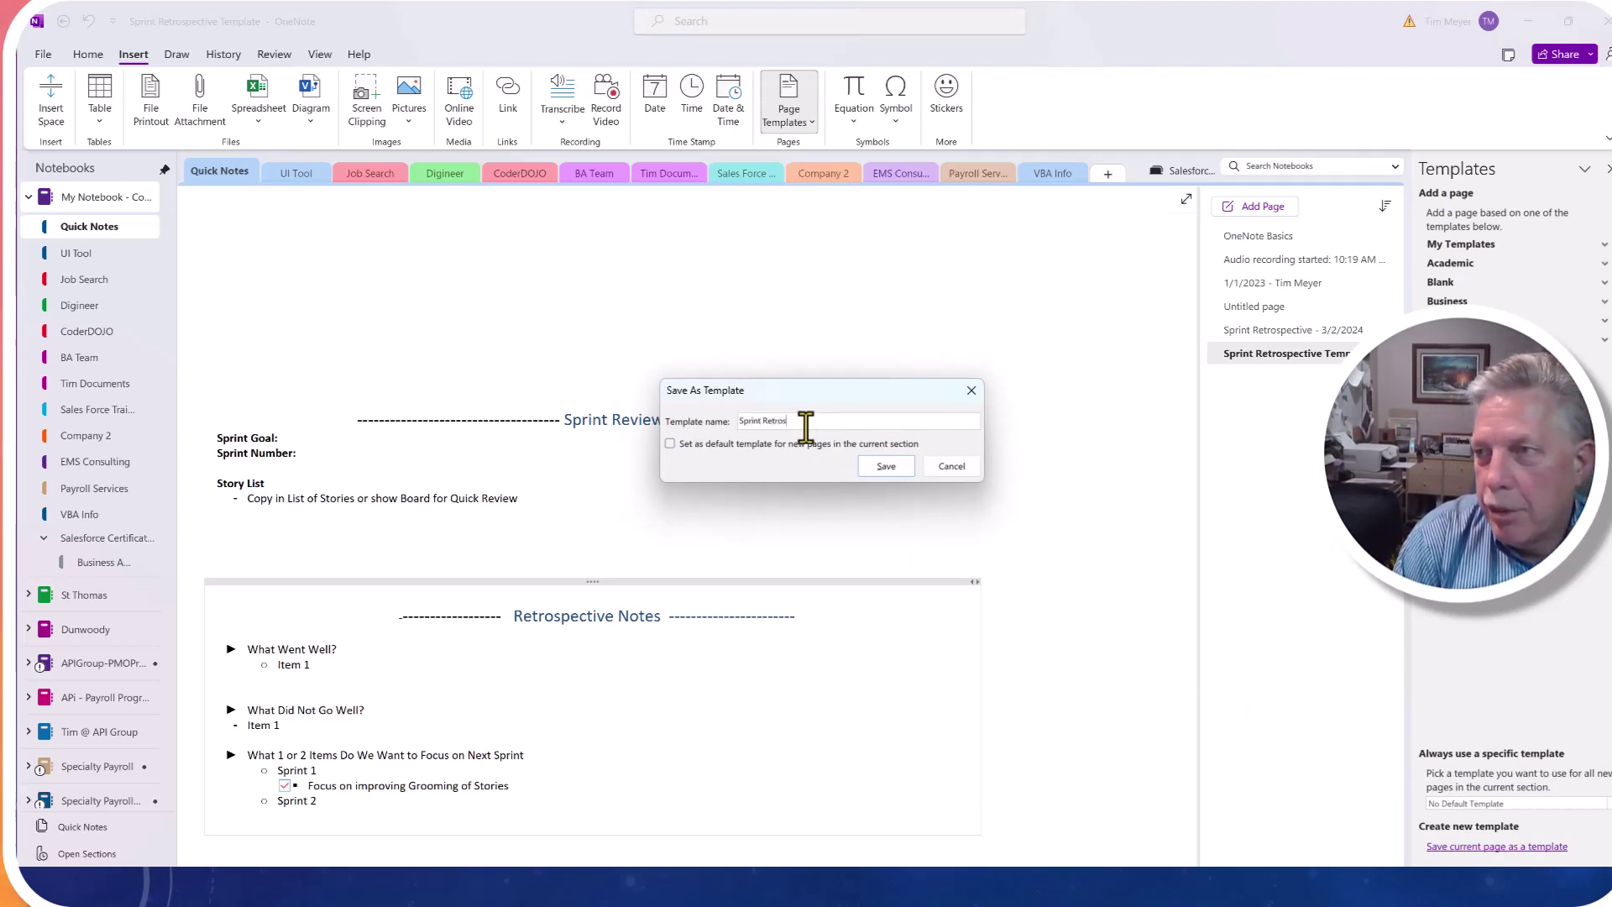
text(pective Teamplate)
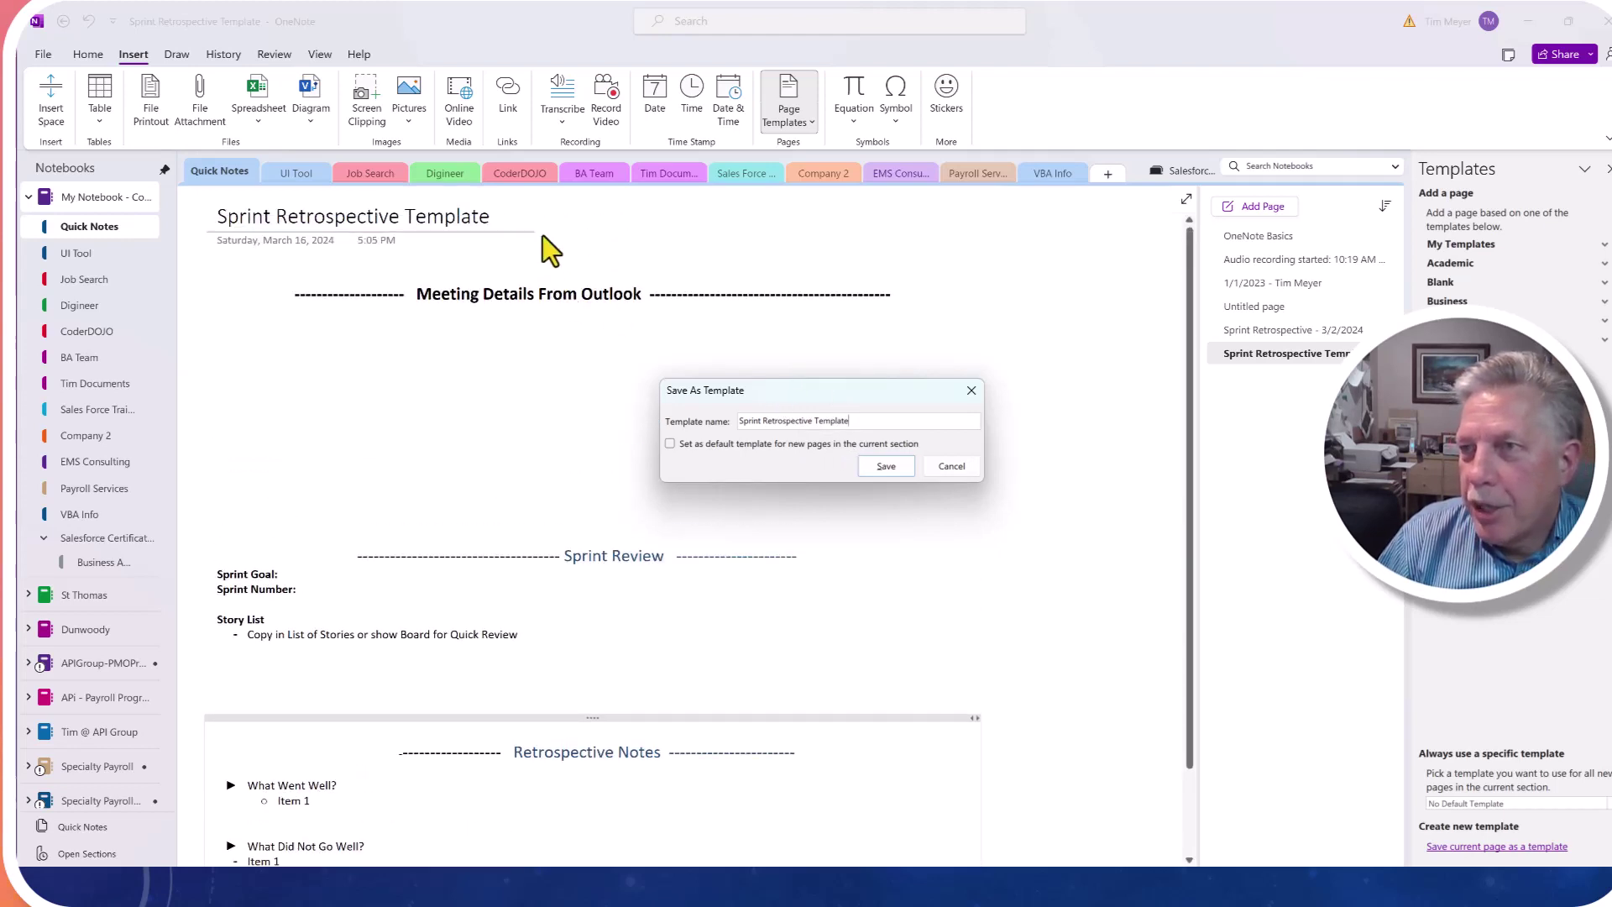
click(957, 465)
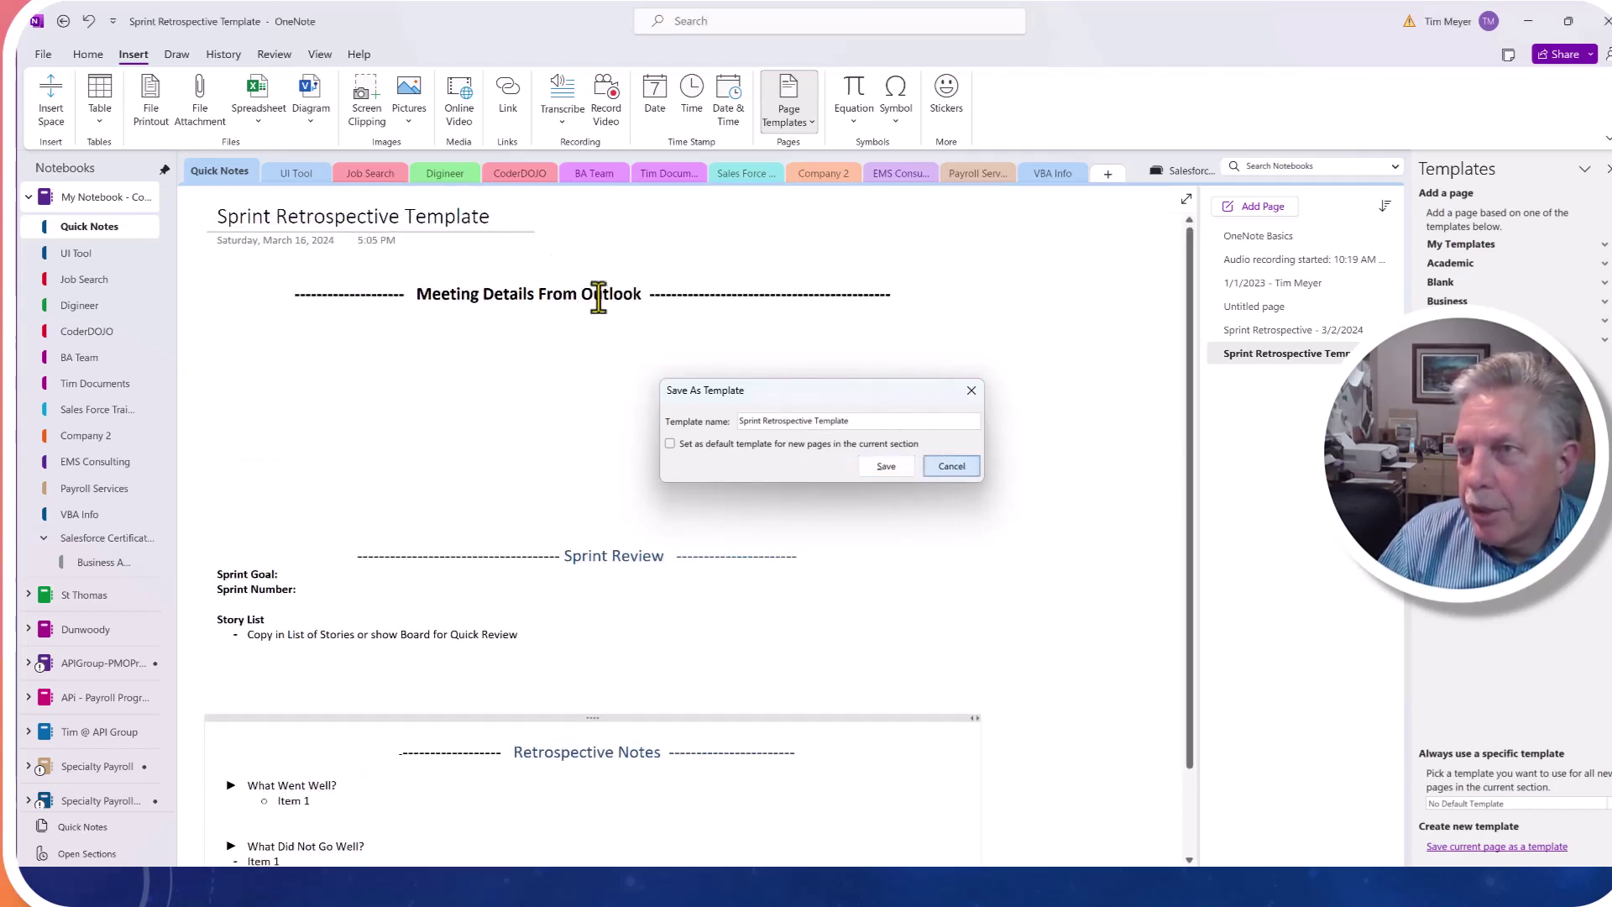
Step: Remove the word Template from the page title, leaving Sprint Retrospective
click(506, 222)
key(BackSpace)
key(BackSpace)
key(BackSpace)
key(BackSpace)
key(BackSpace)
key(BackSpace)
key(BackSpace)
key(BackSpace)
key(BackSpace)
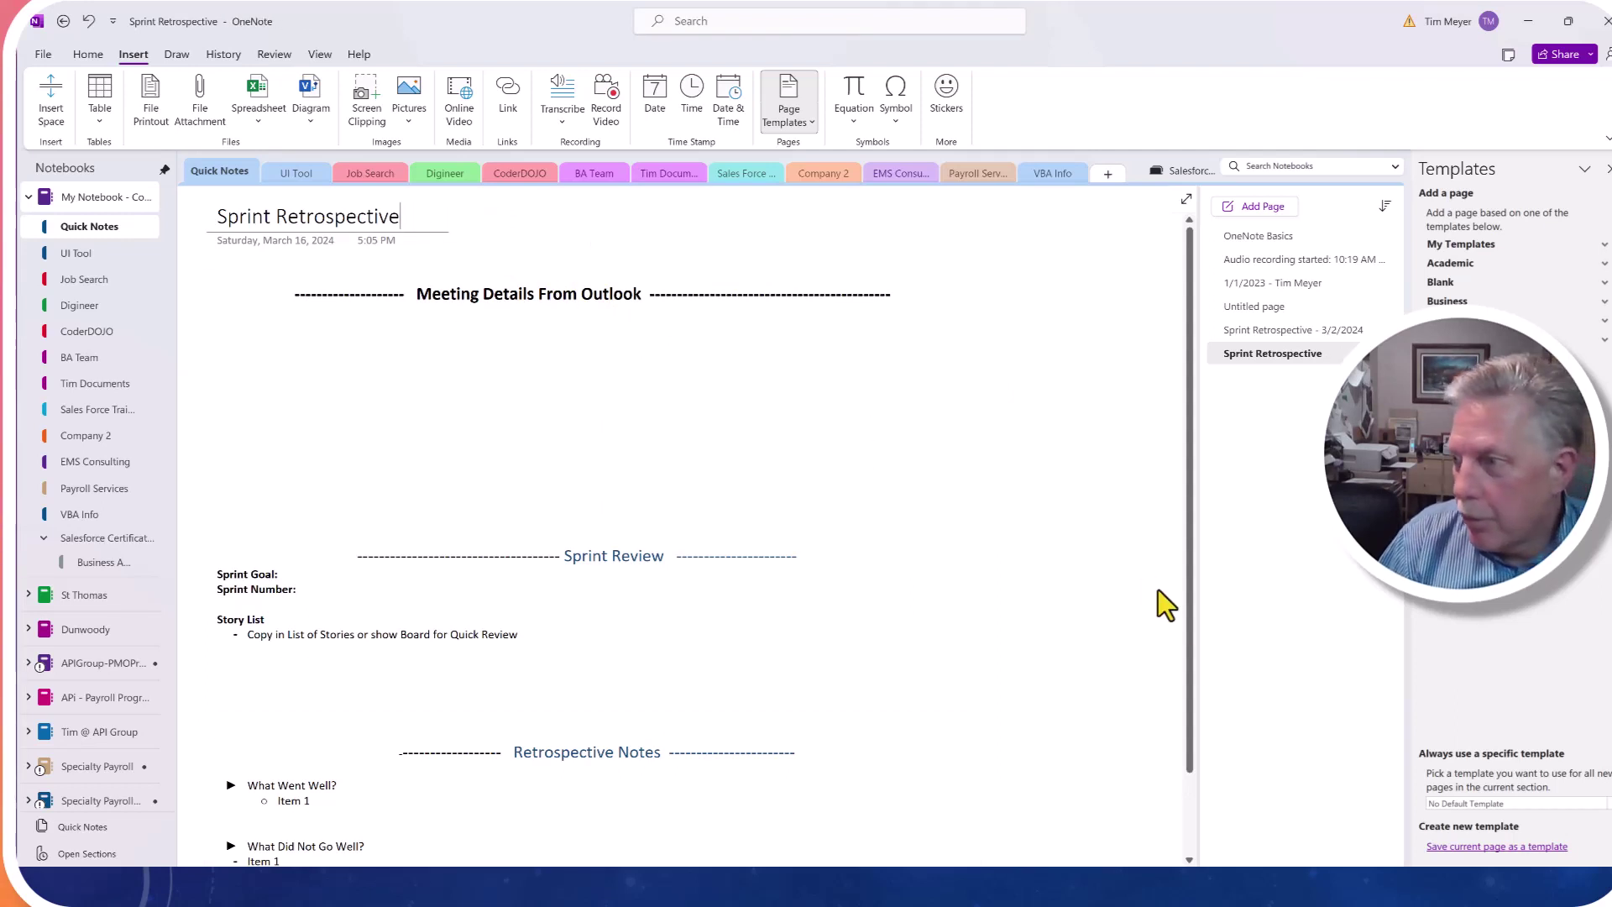
Step: Save the current page as a template named Sprint Retrospective Meeting, without making it the section default
click(1481, 848)
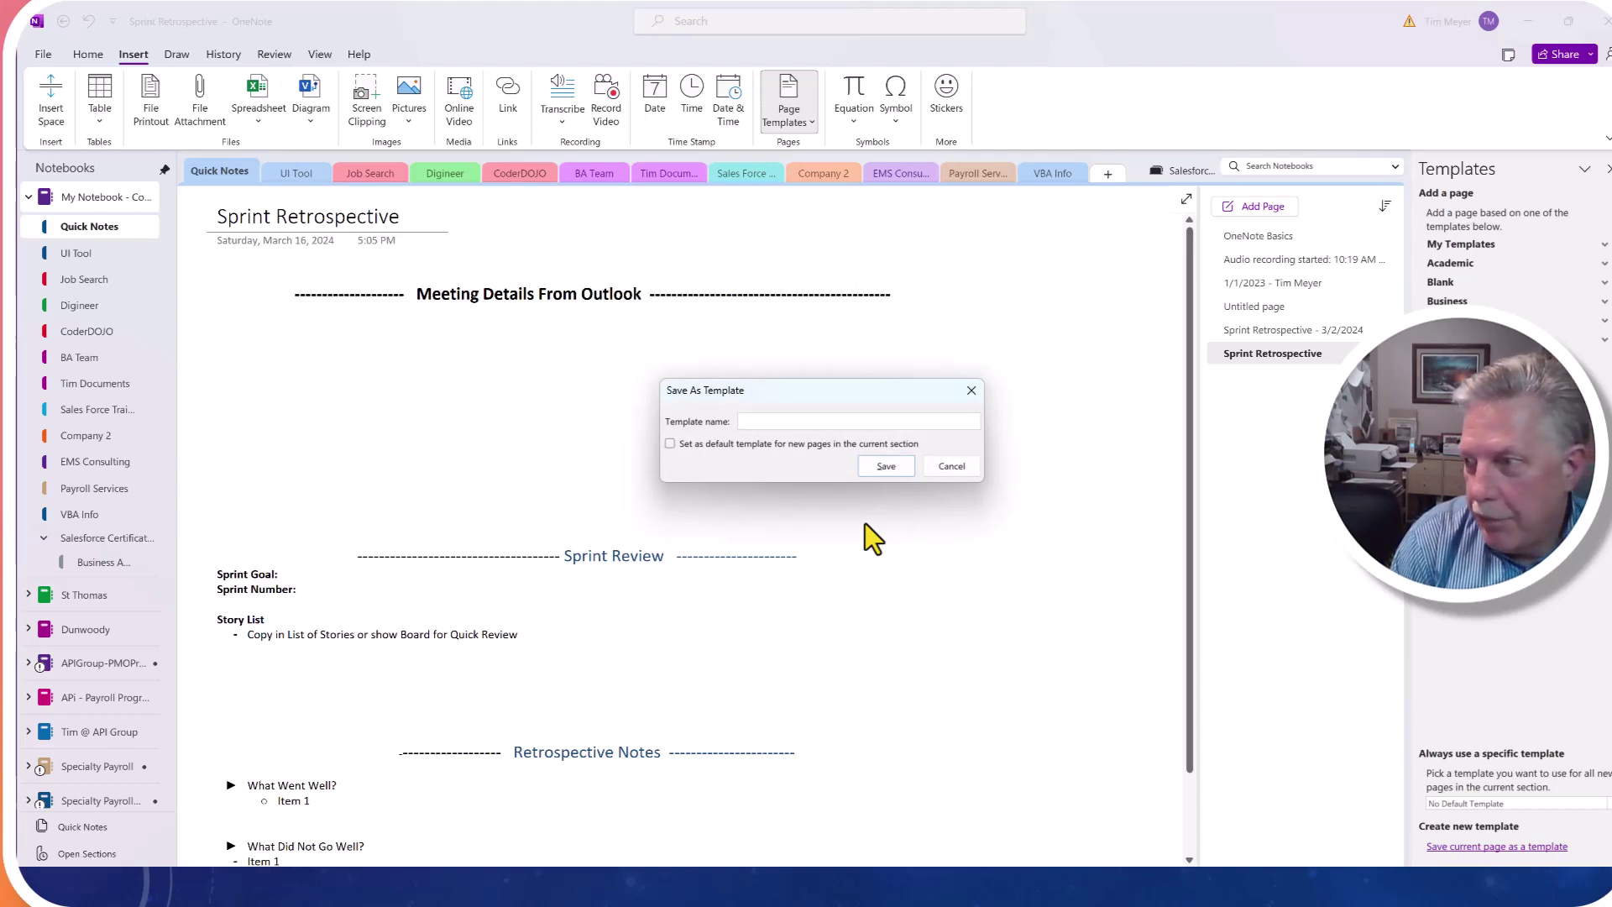
text(Spr)
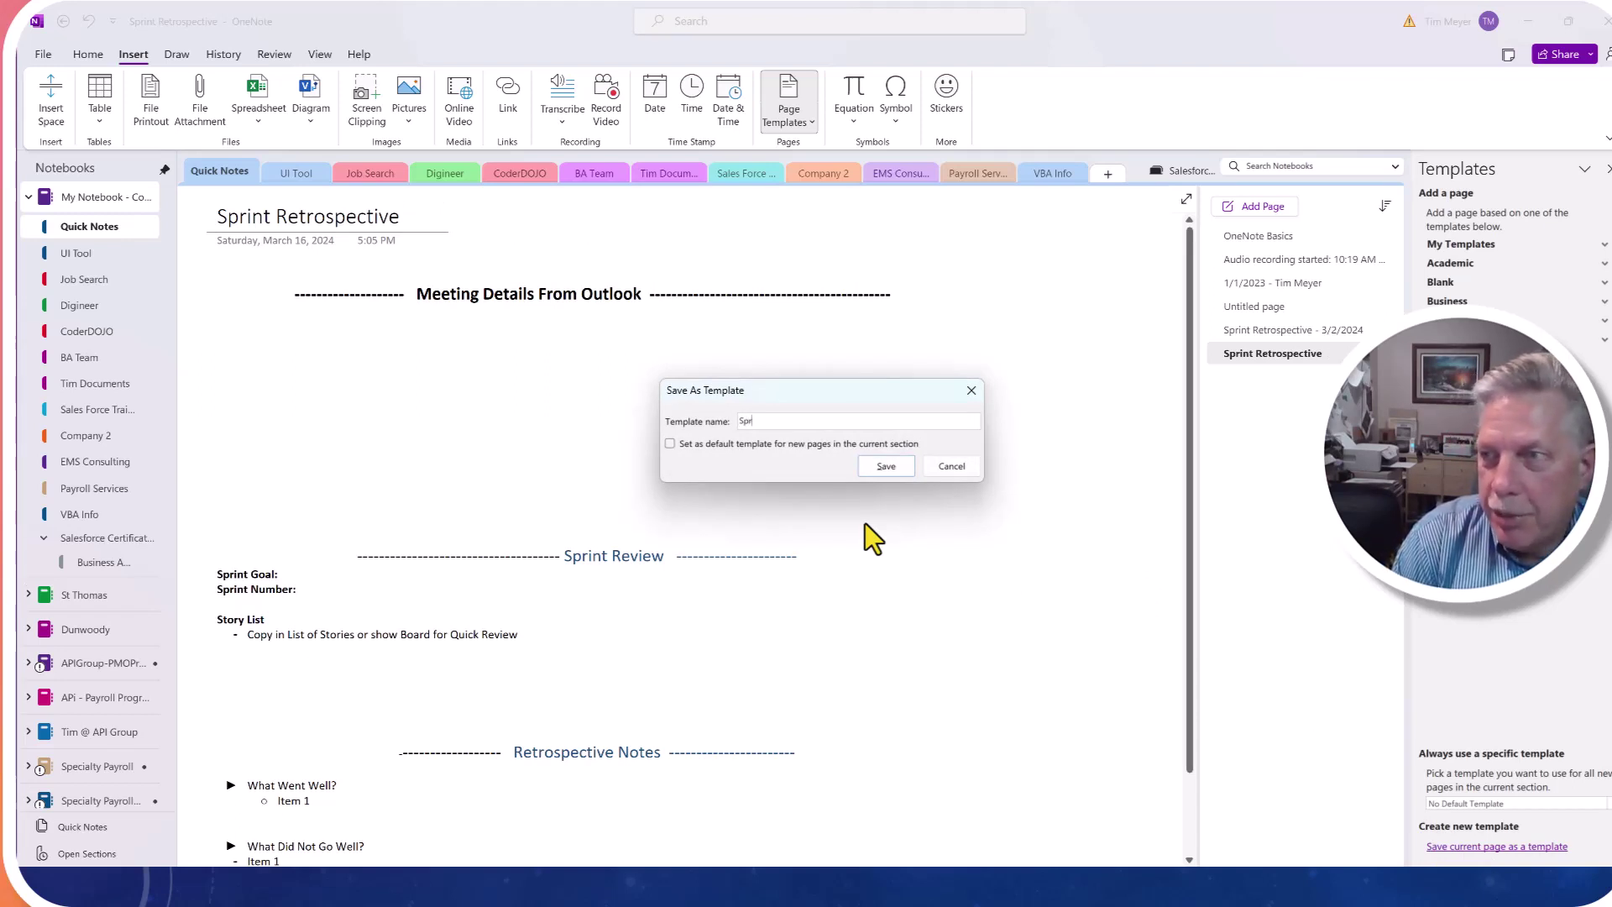
text(int REt)
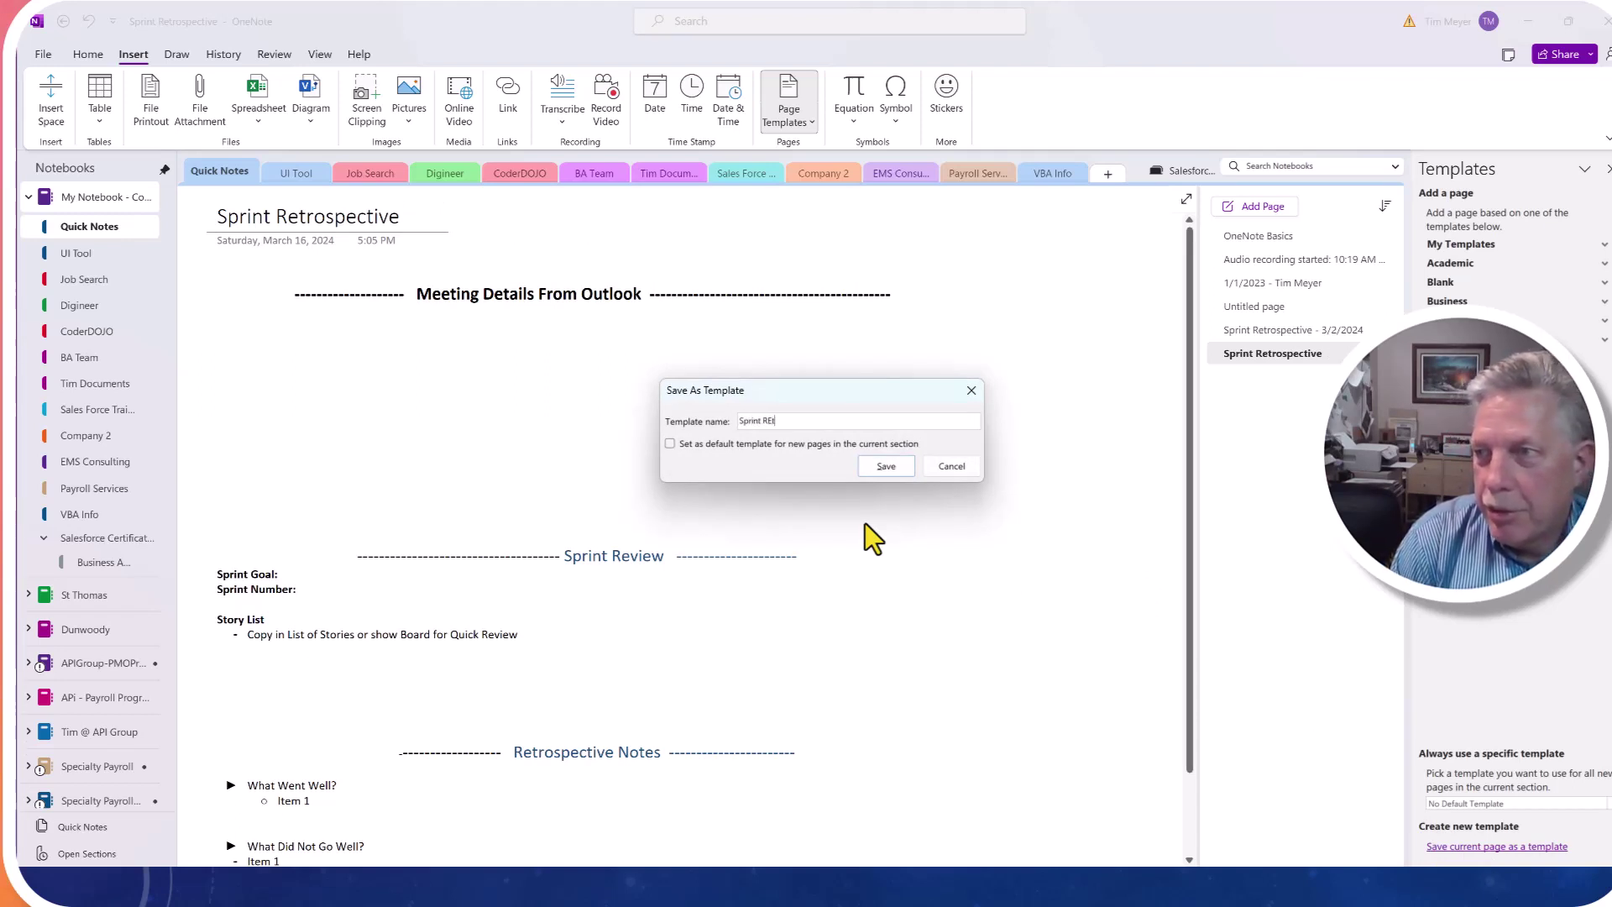
text(tr)
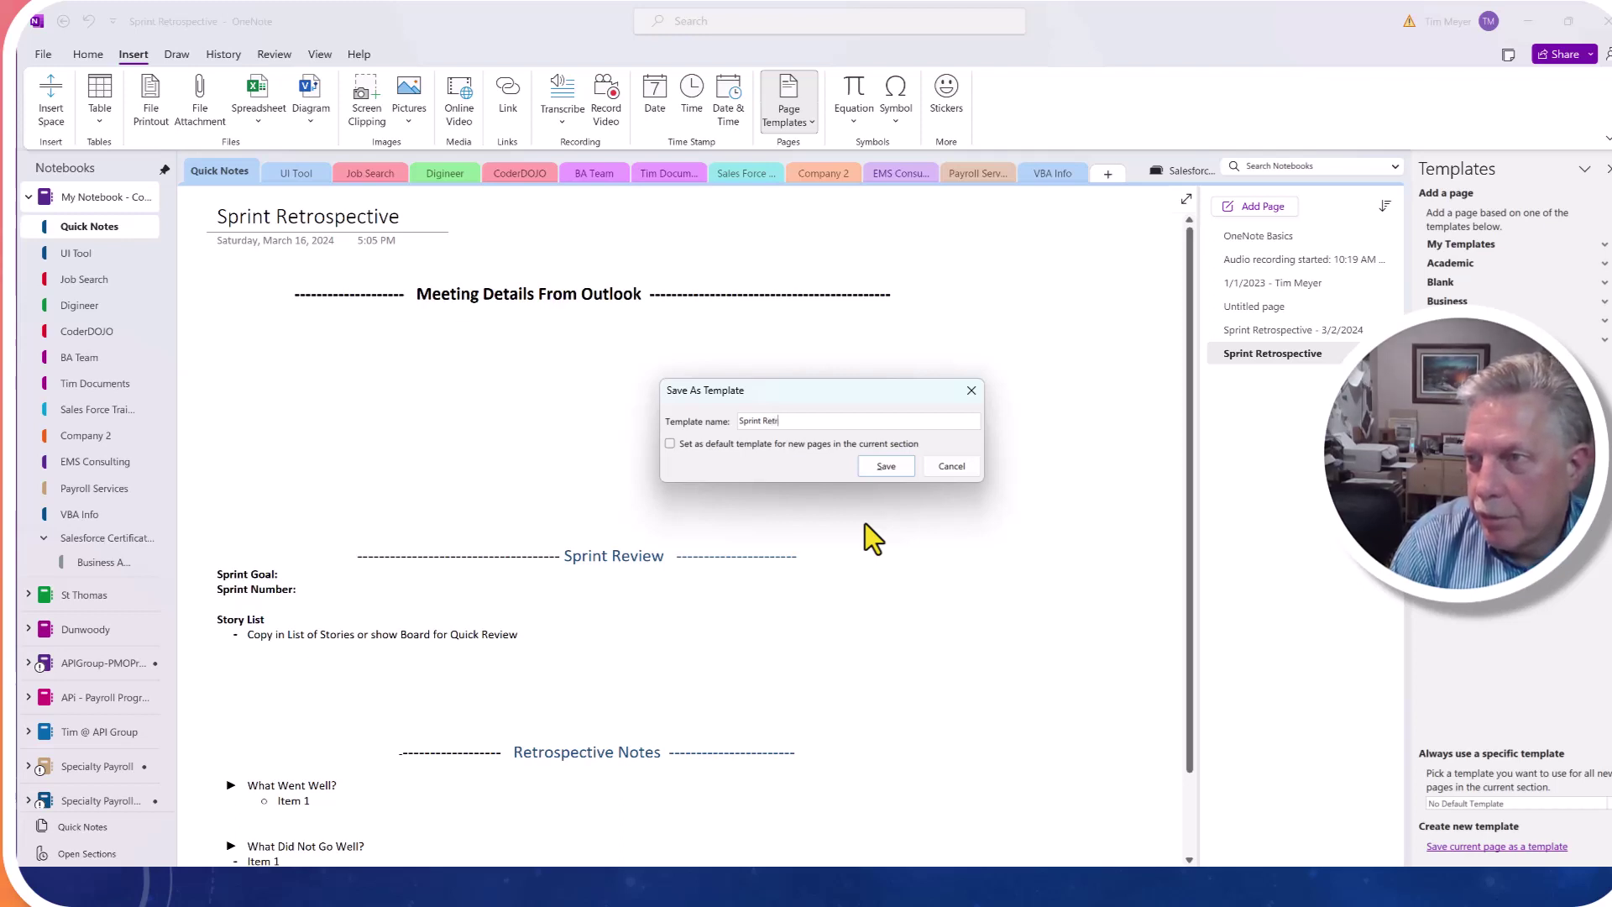
text(ospectiv)
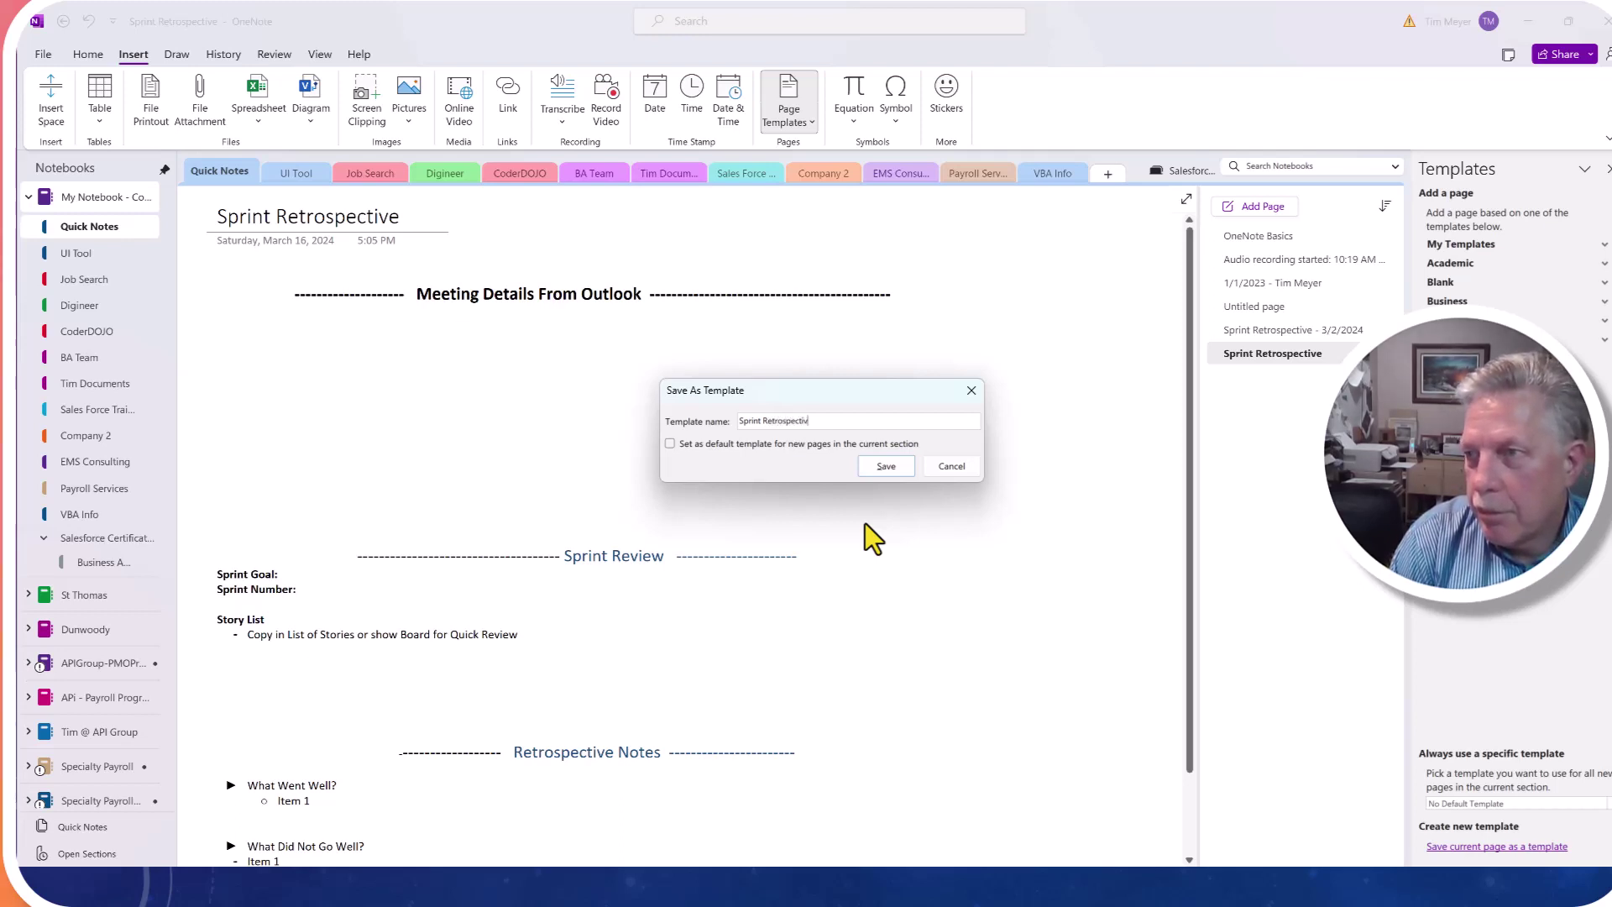
text(e Meetin)
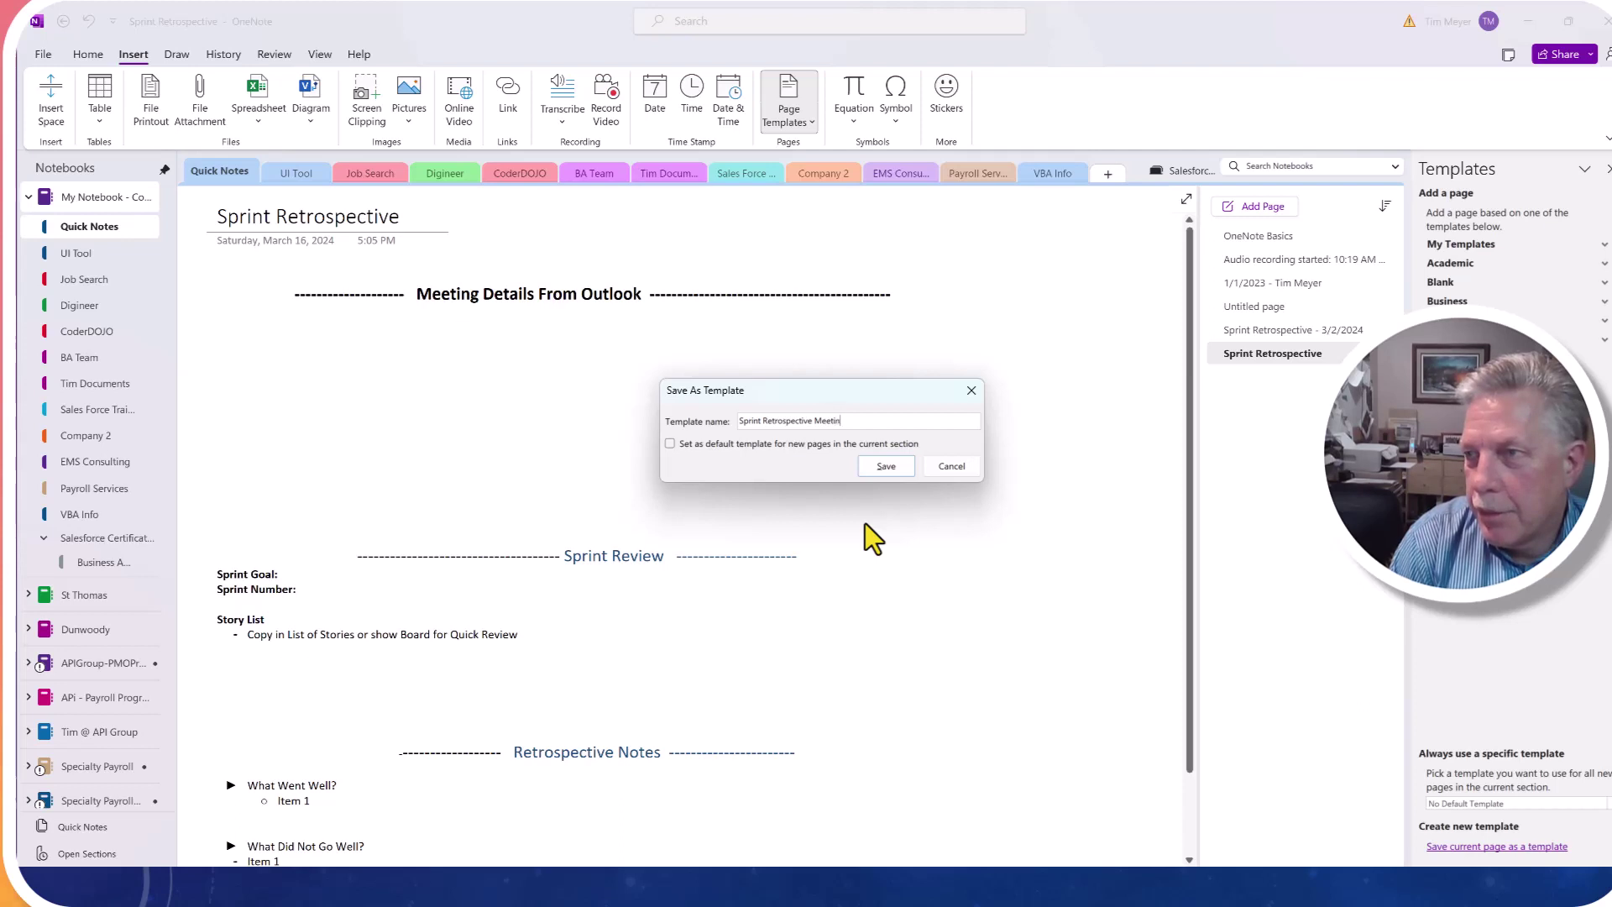
text(g)
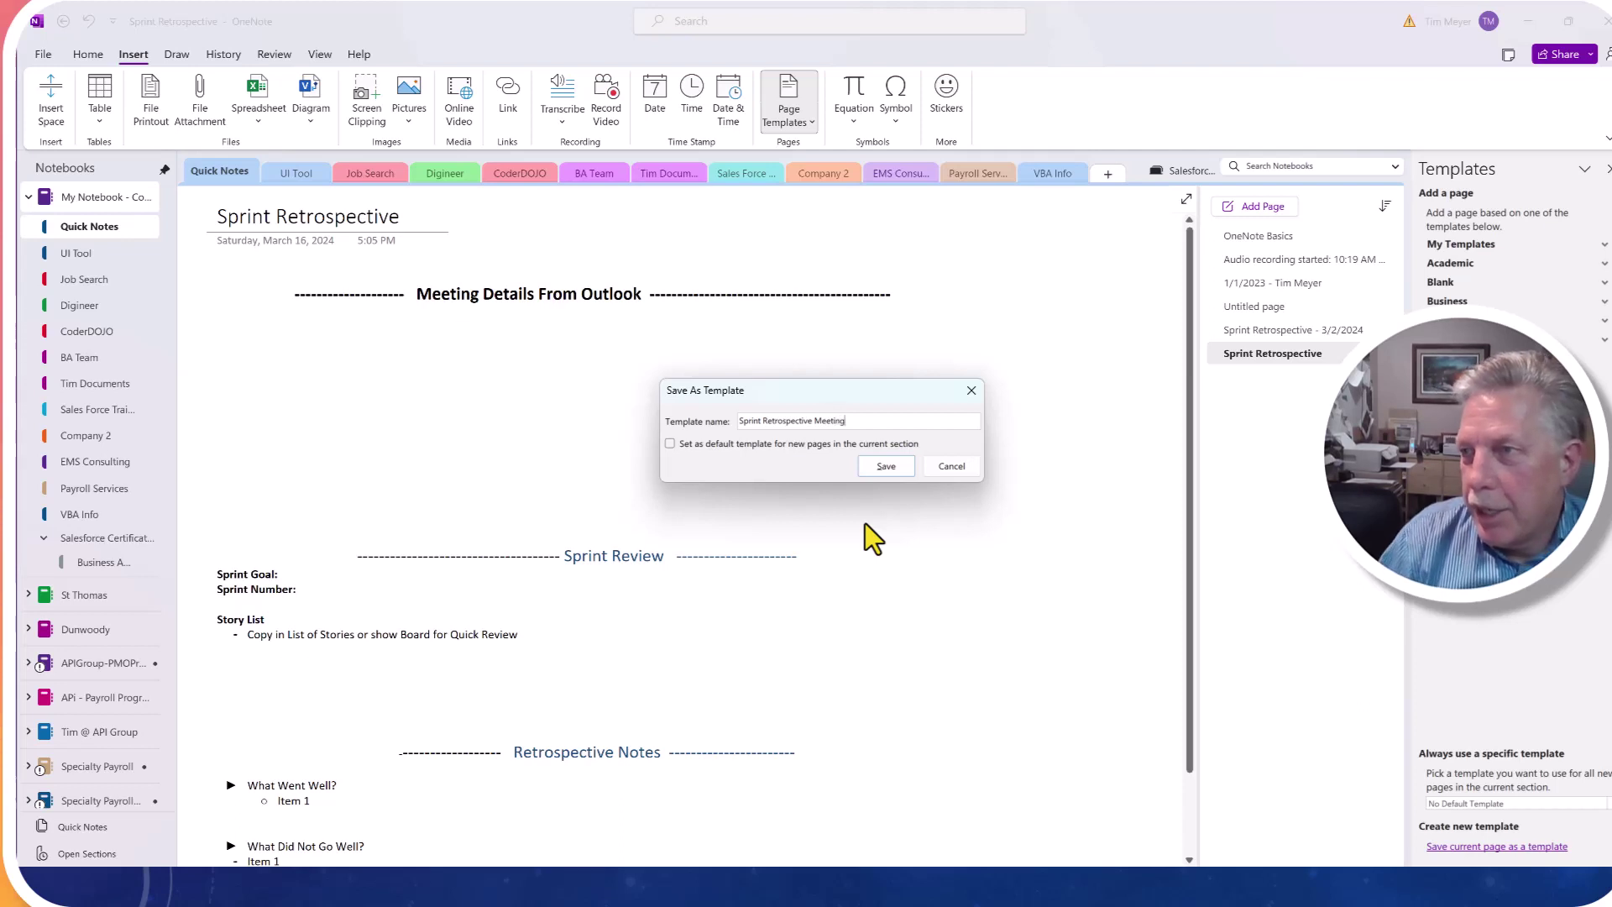
click(882, 467)
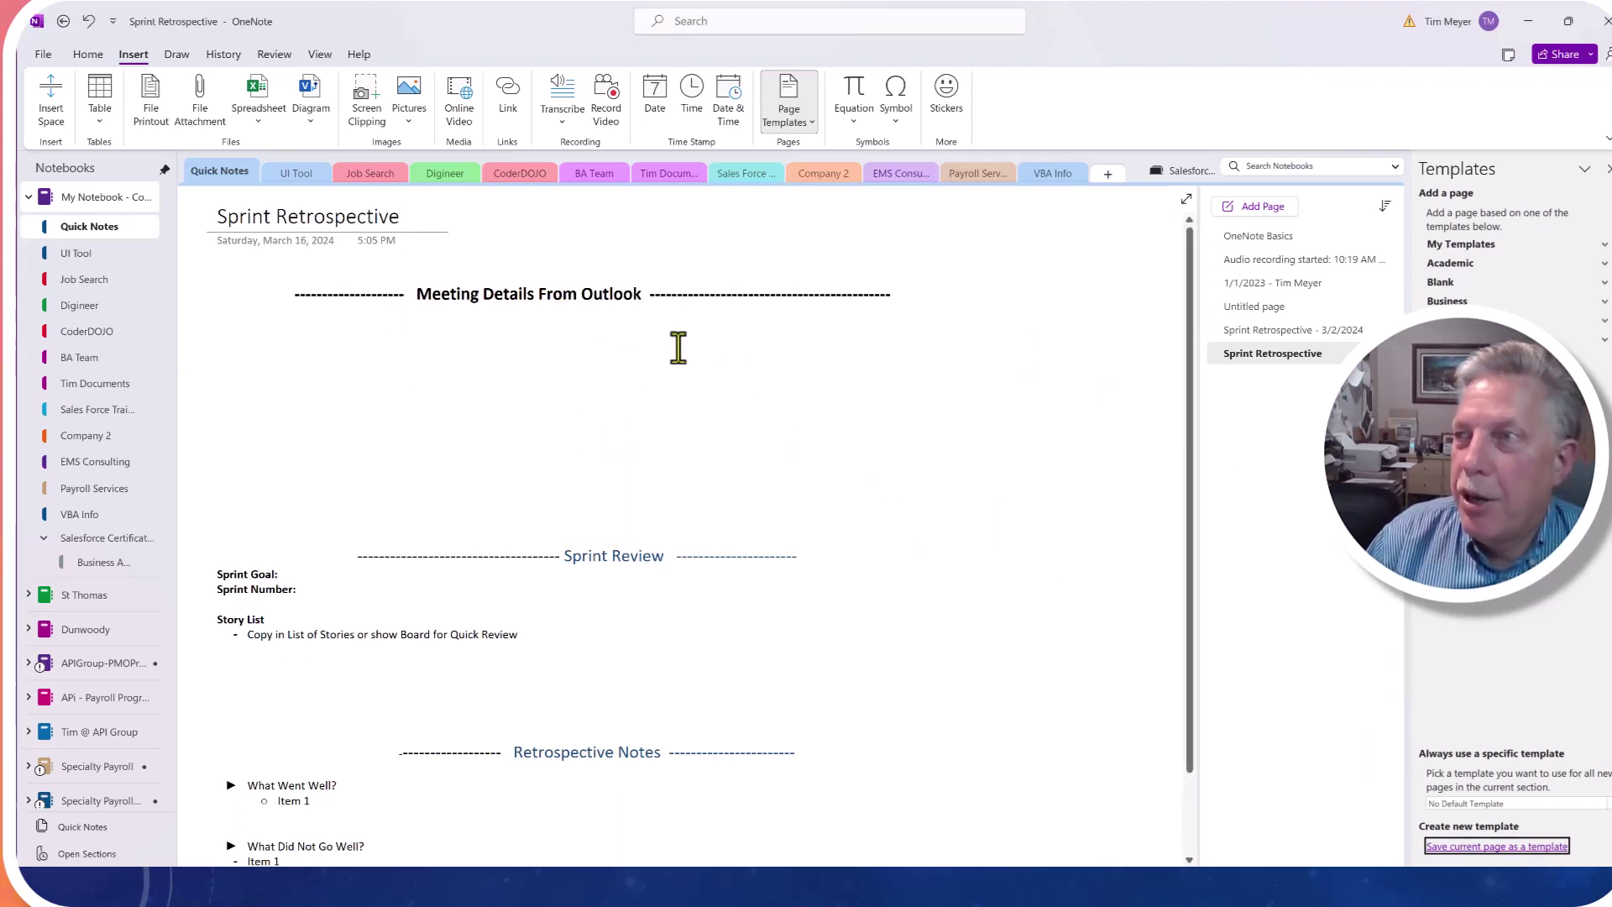
Step: Add a blank page, and create another from the last Sprint Retrospective Meeting entry in My Templates
click(1257, 209)
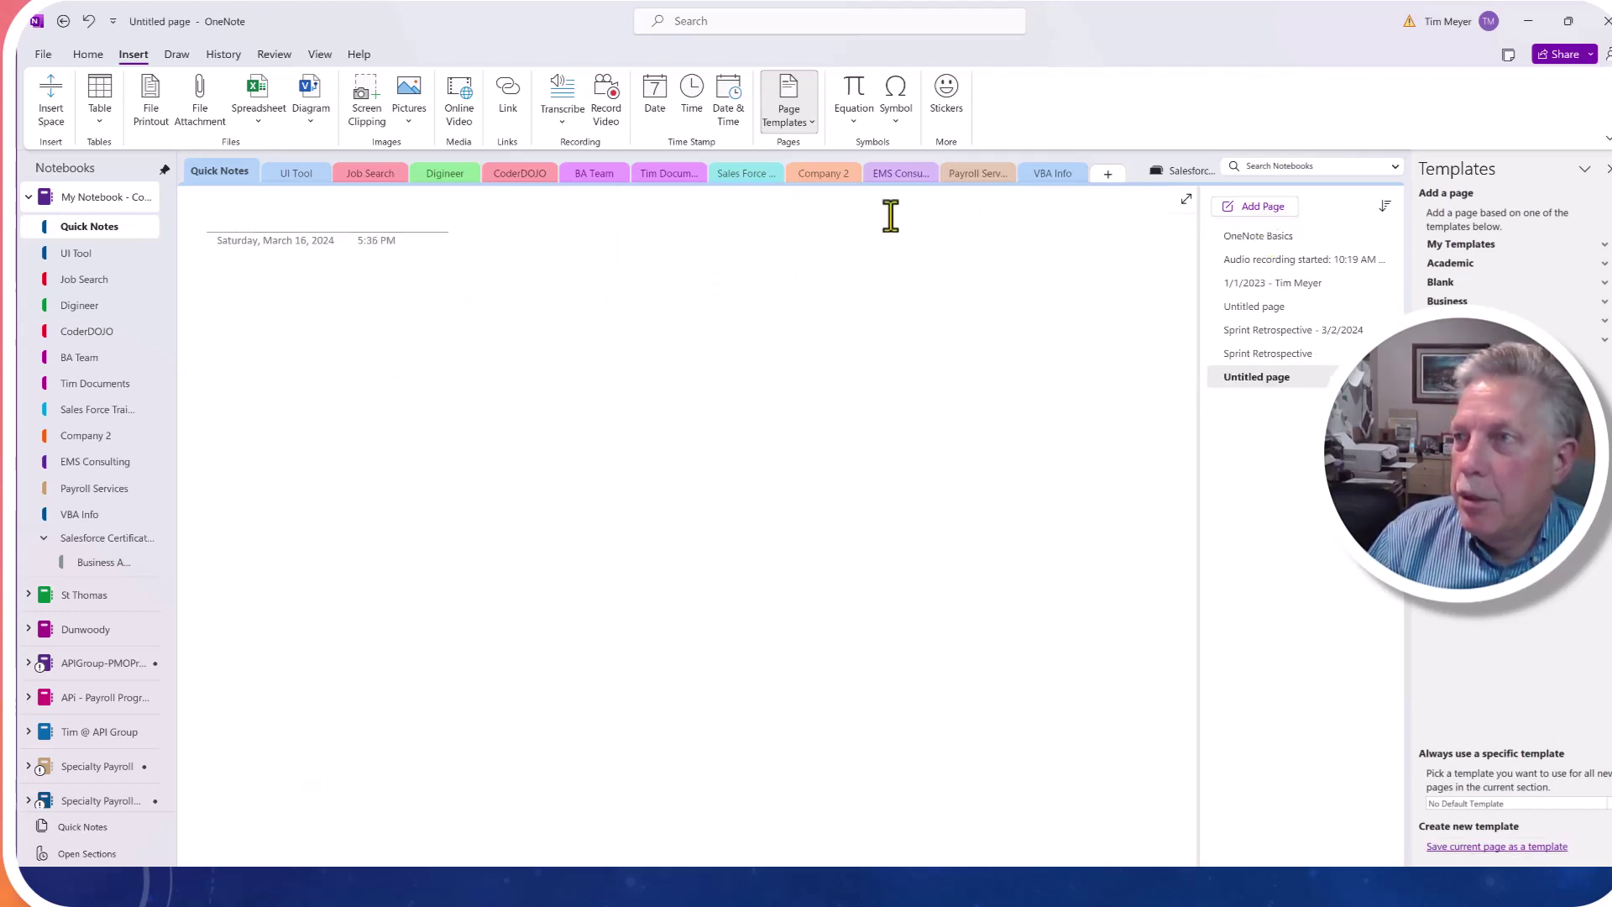
click(809, 124)
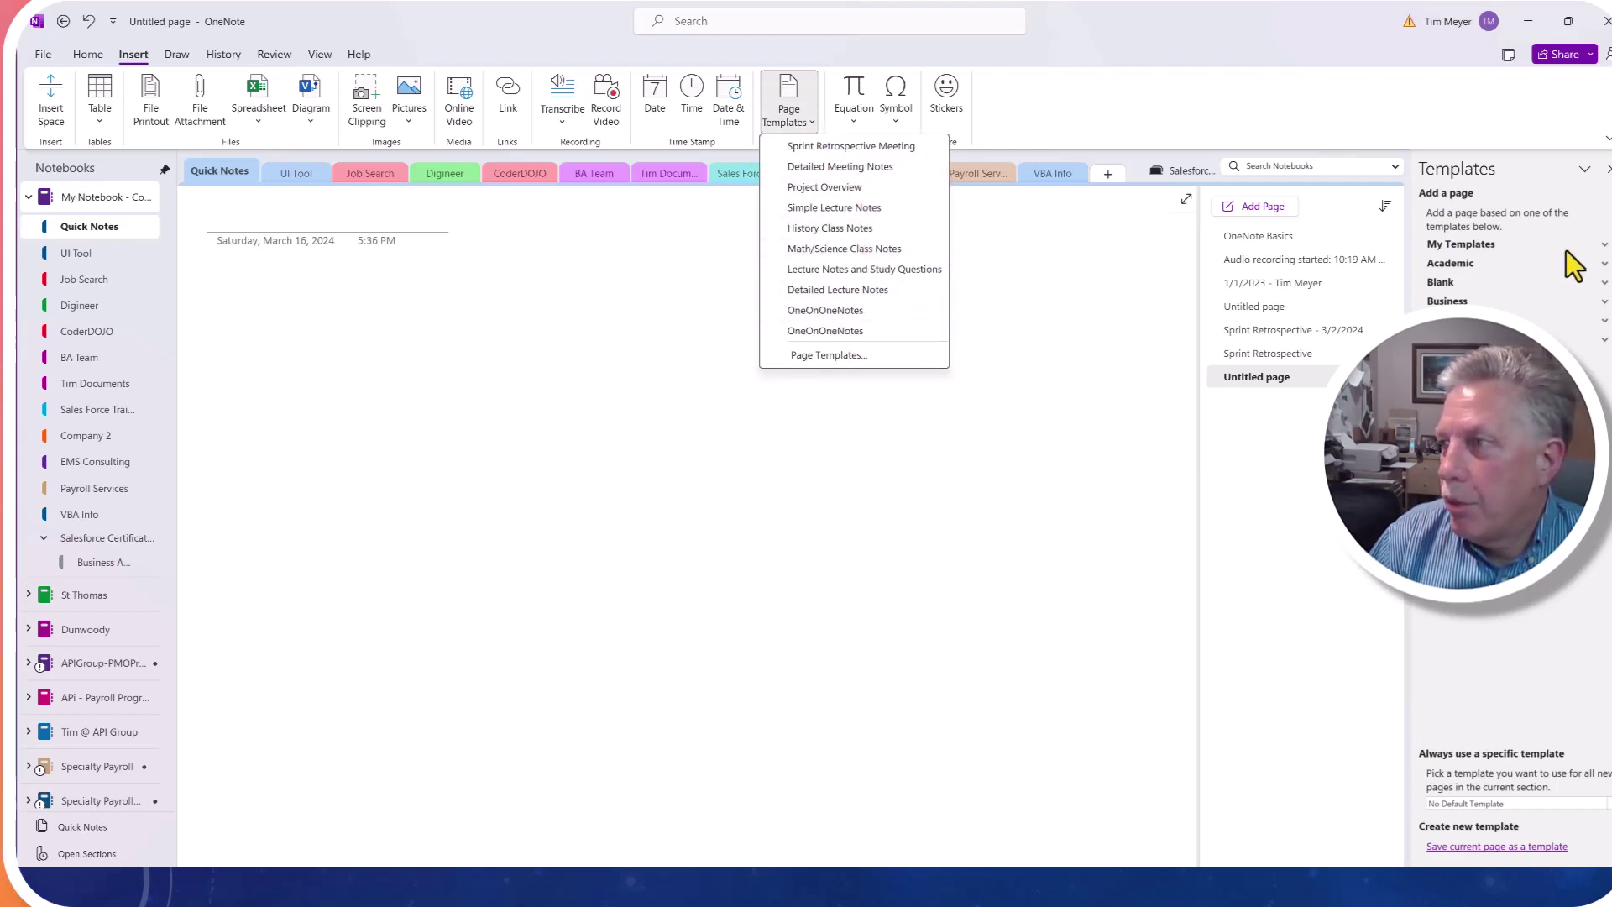
click(1601, 252)
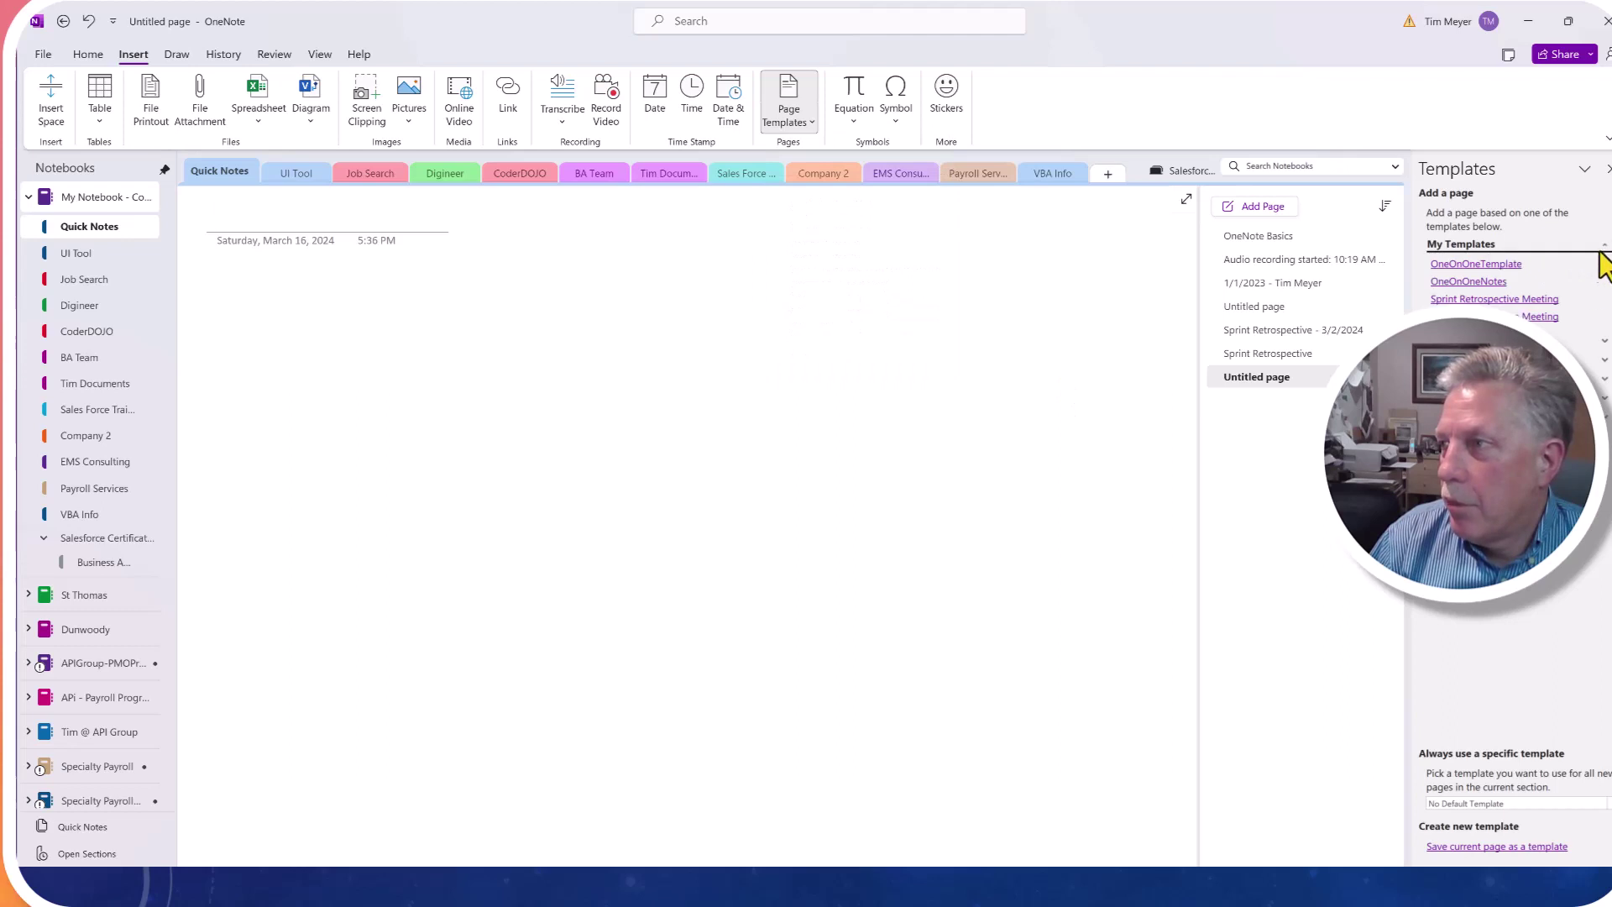
click(1530, 318)
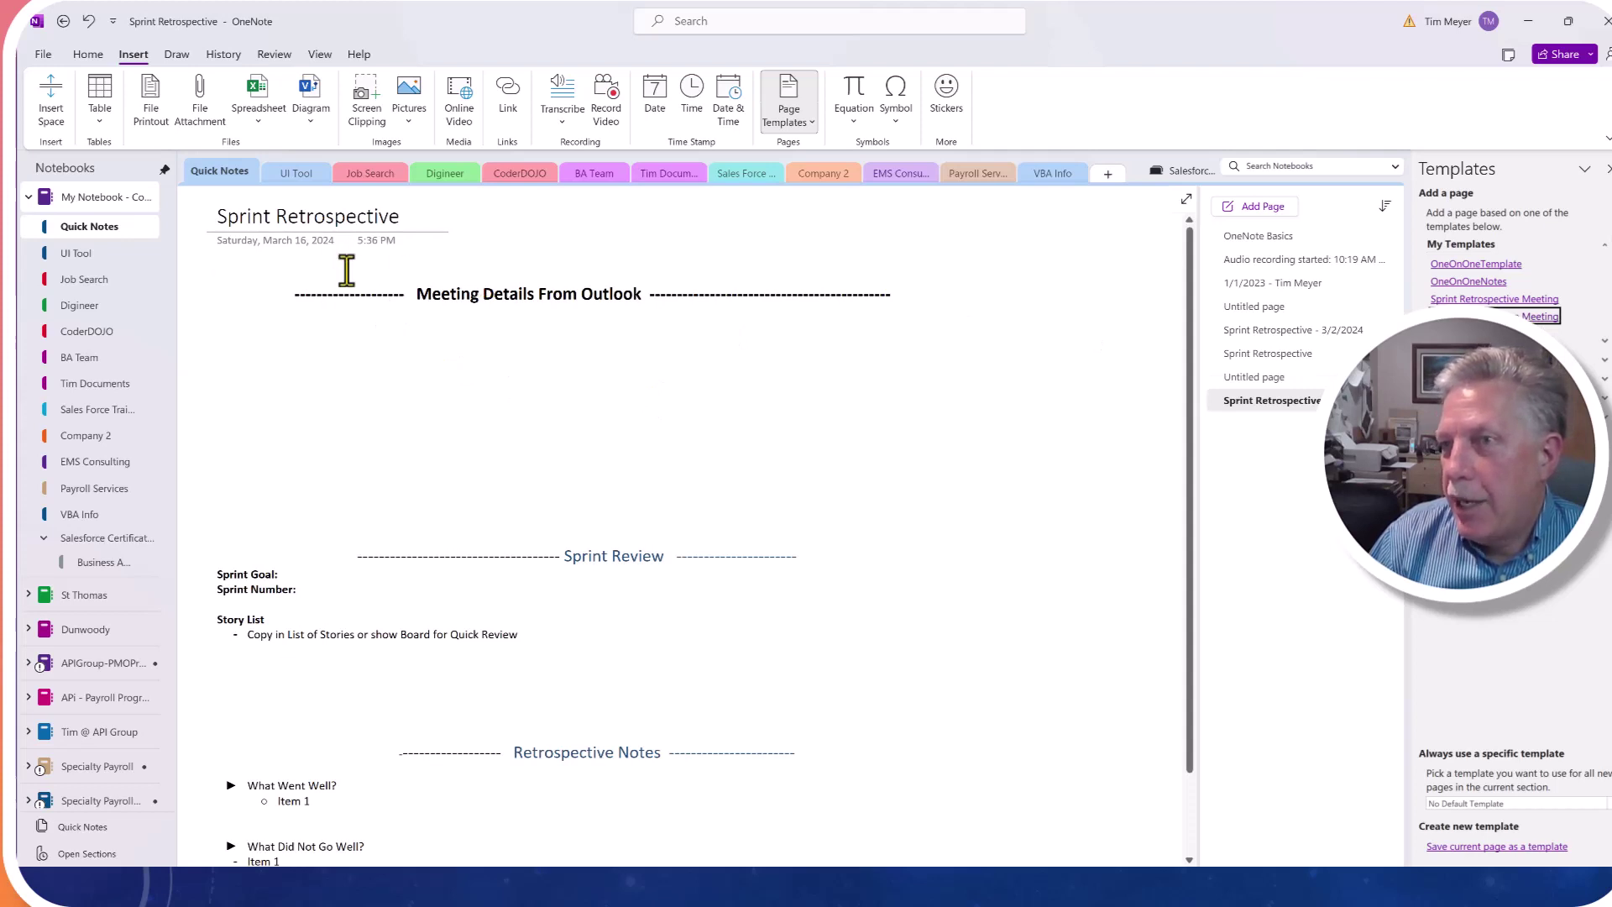
Step: Extend the new page's title to Sprint Retrospective - 3/16/2024
click(415, 220)
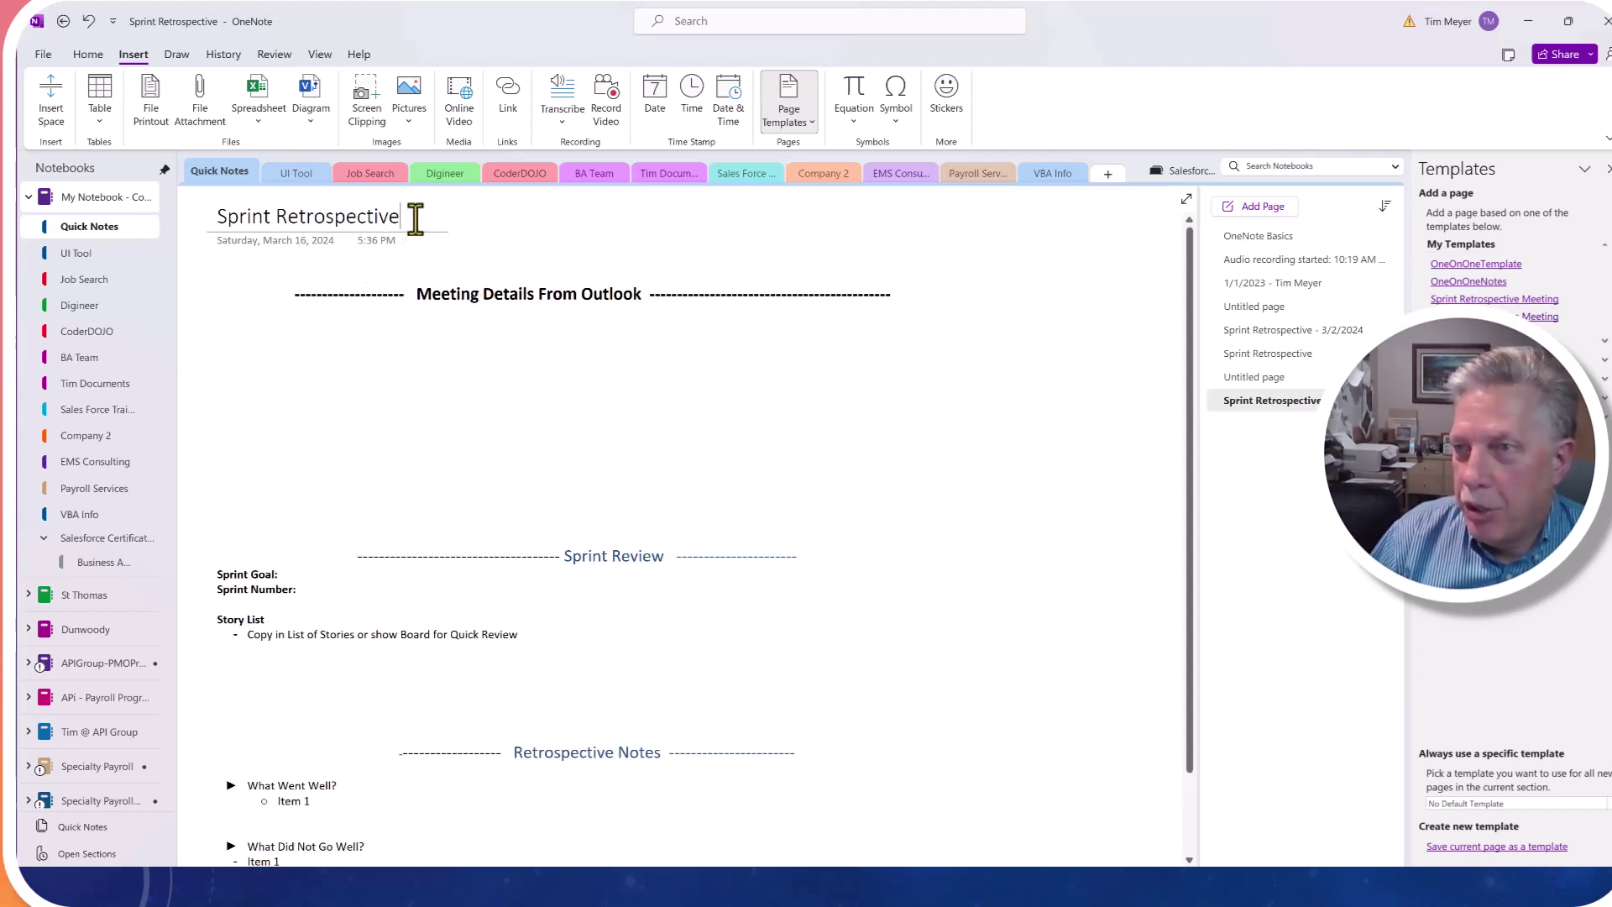
text(- 3)
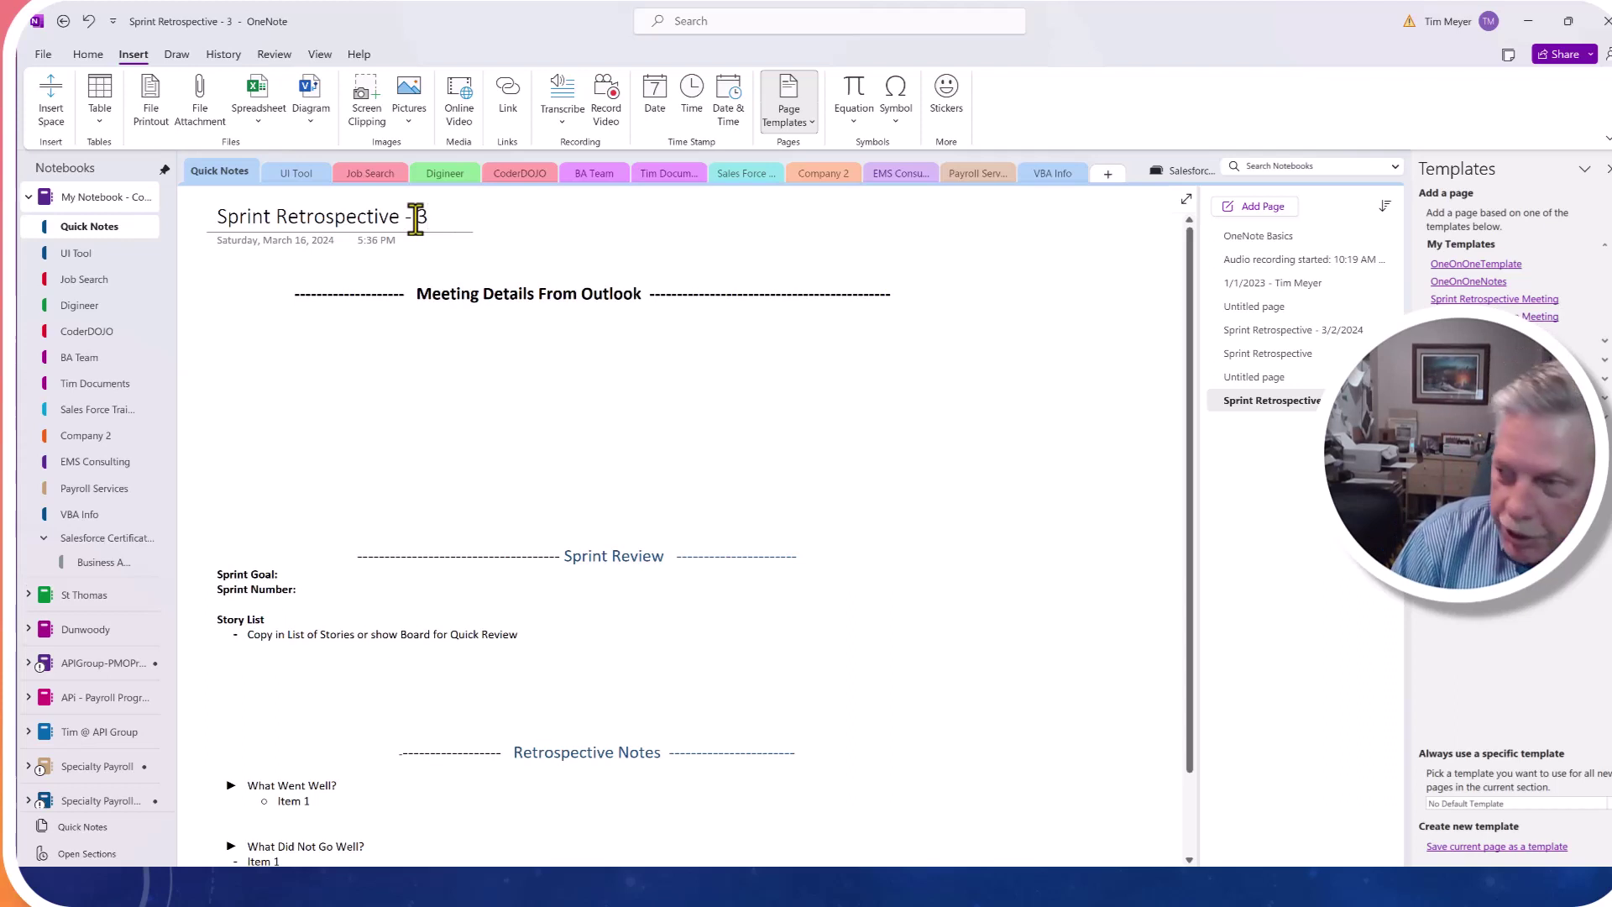
text(/16/2024)
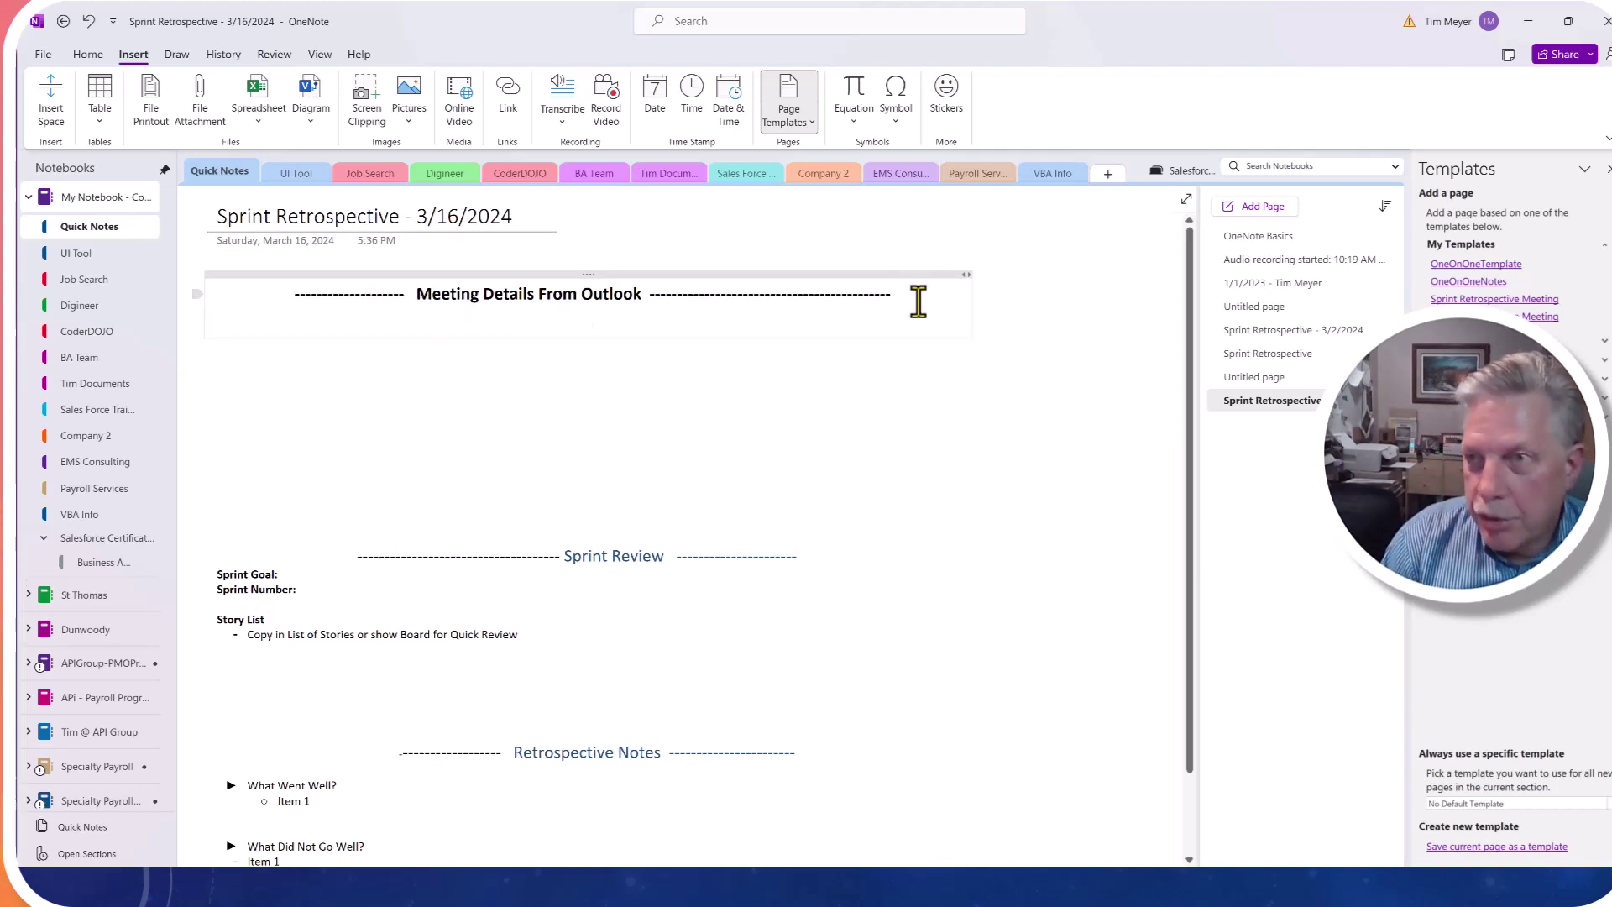
Step: Add a blank line under the Meeting Details From Outlook heading and align it left
key(Return)
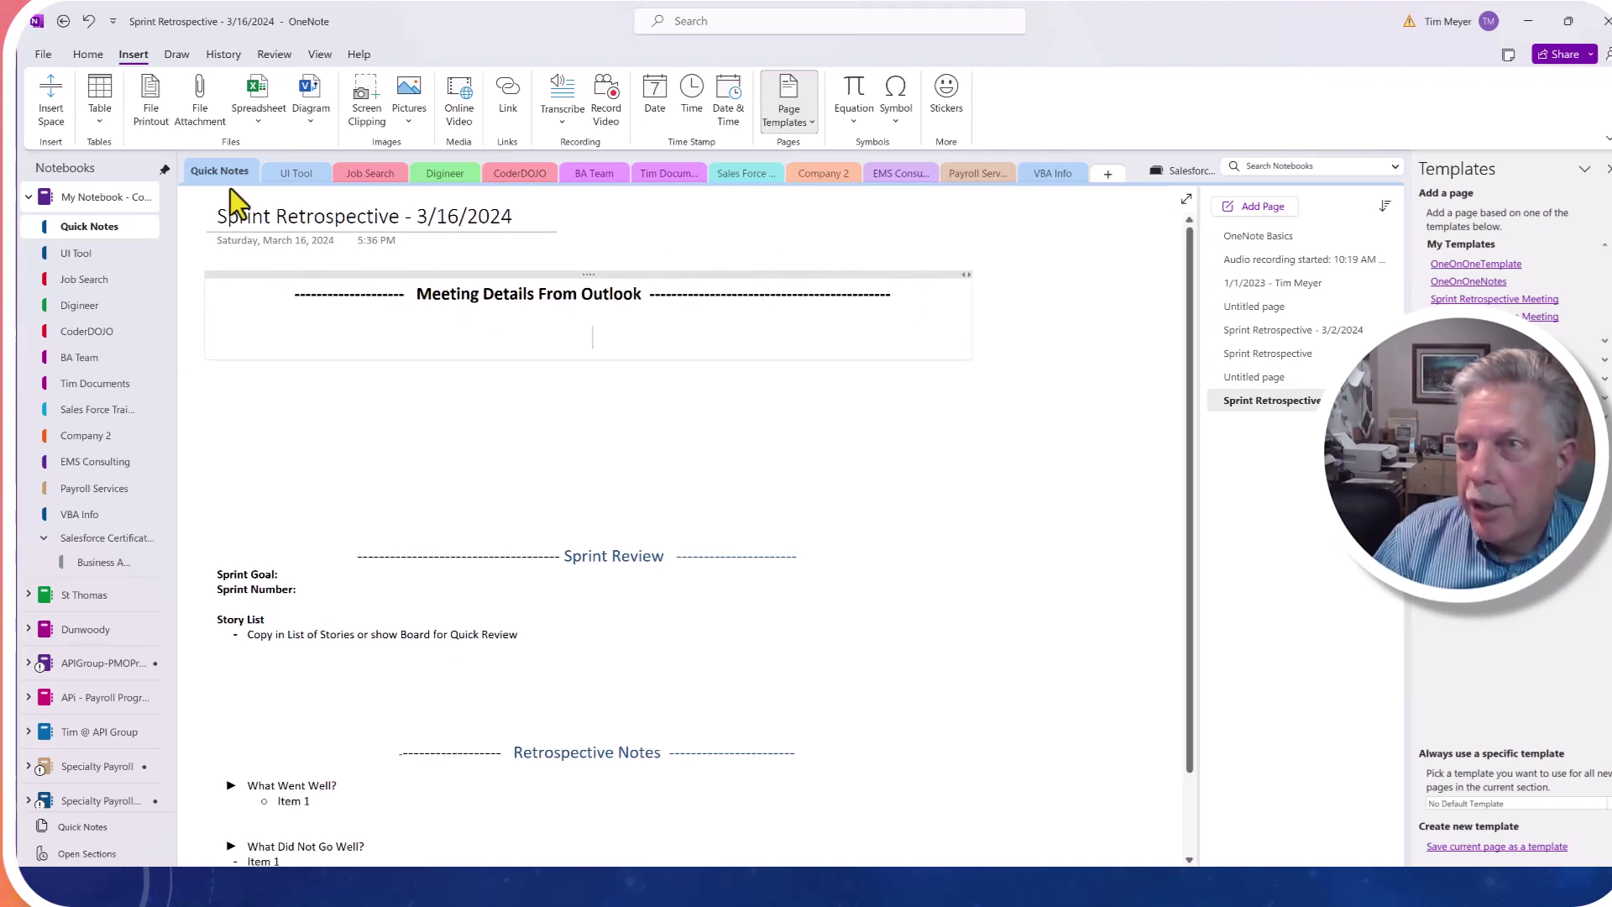
click(88, 55)
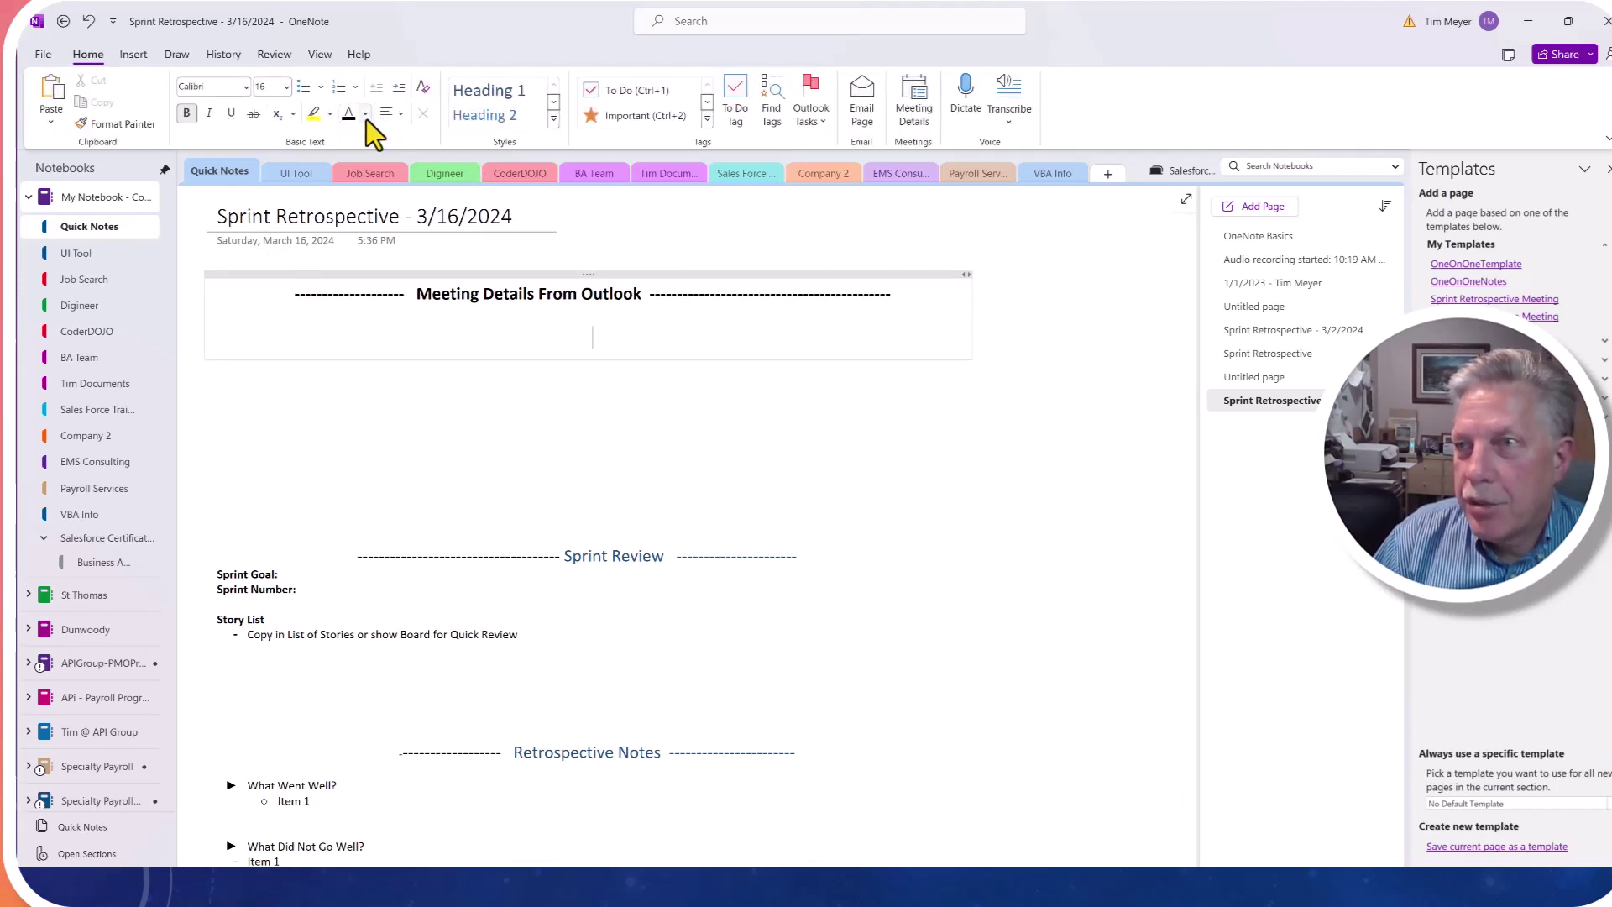
click(400, 114)
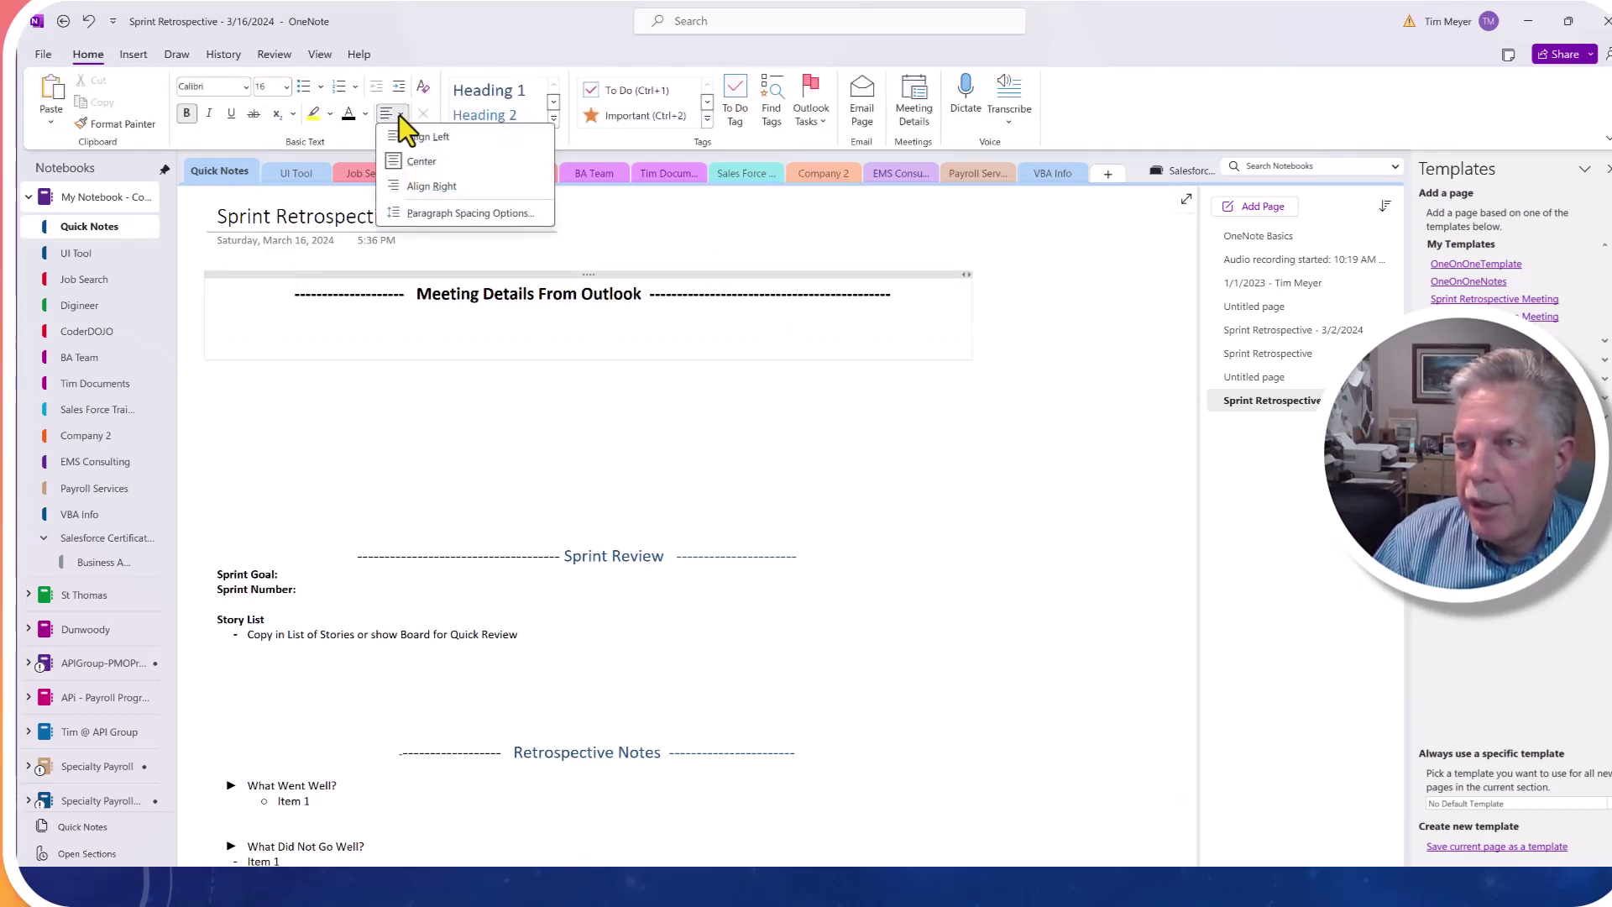
click(393, 136)
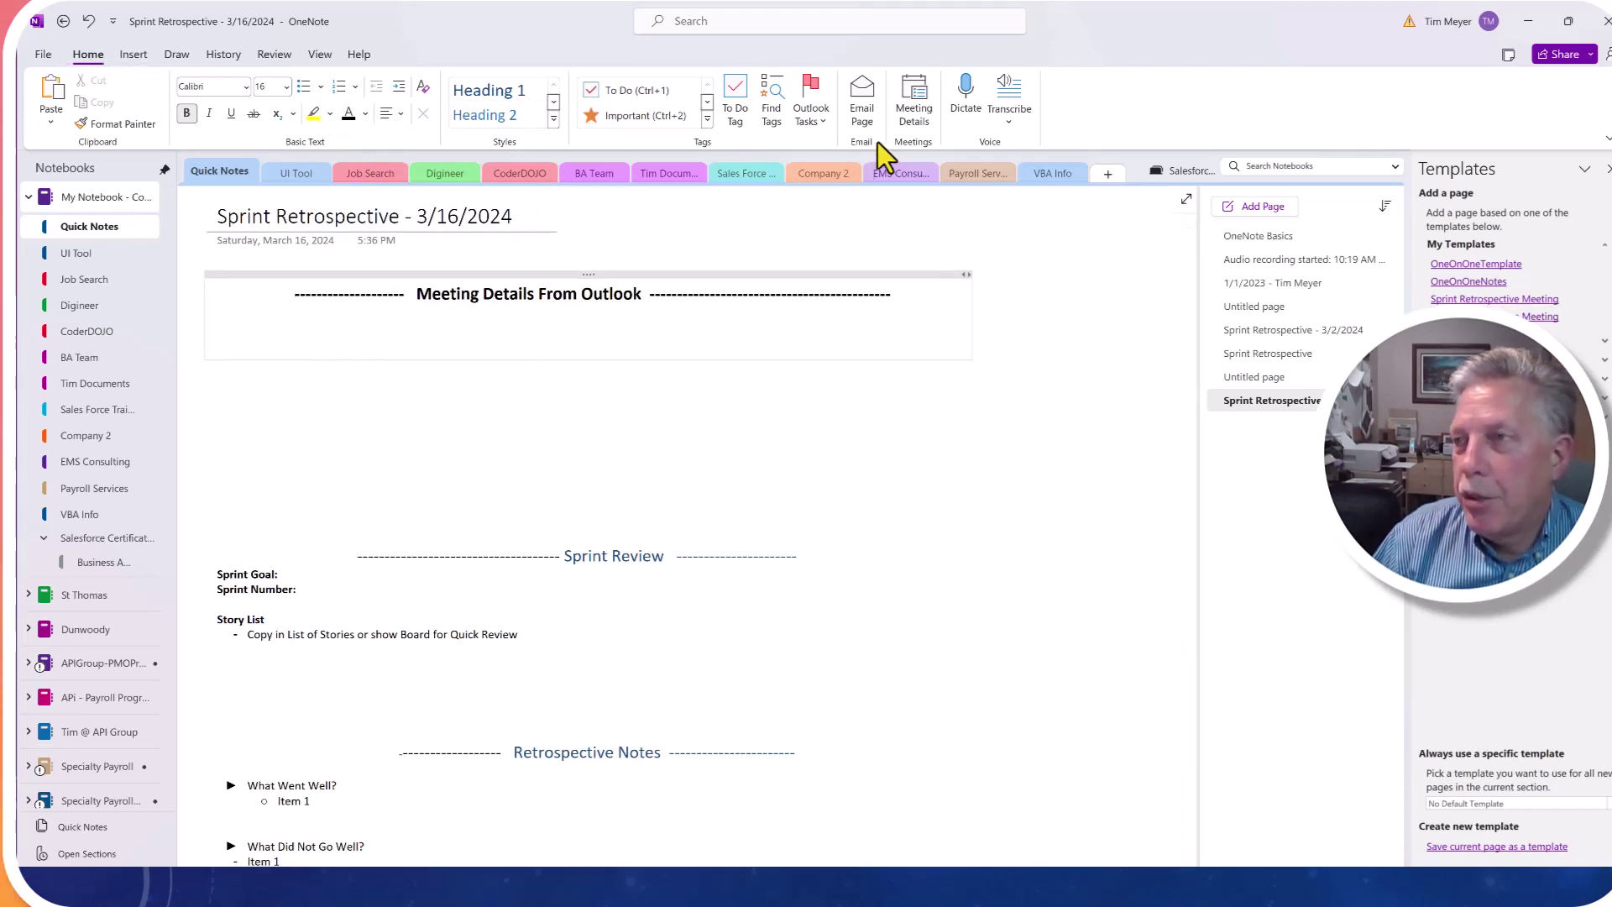
Step: Insert the Outlook details of the March 16, 2024 Retrospective Meeting below the Meeting Details From Outlook heading
click(902, 113)
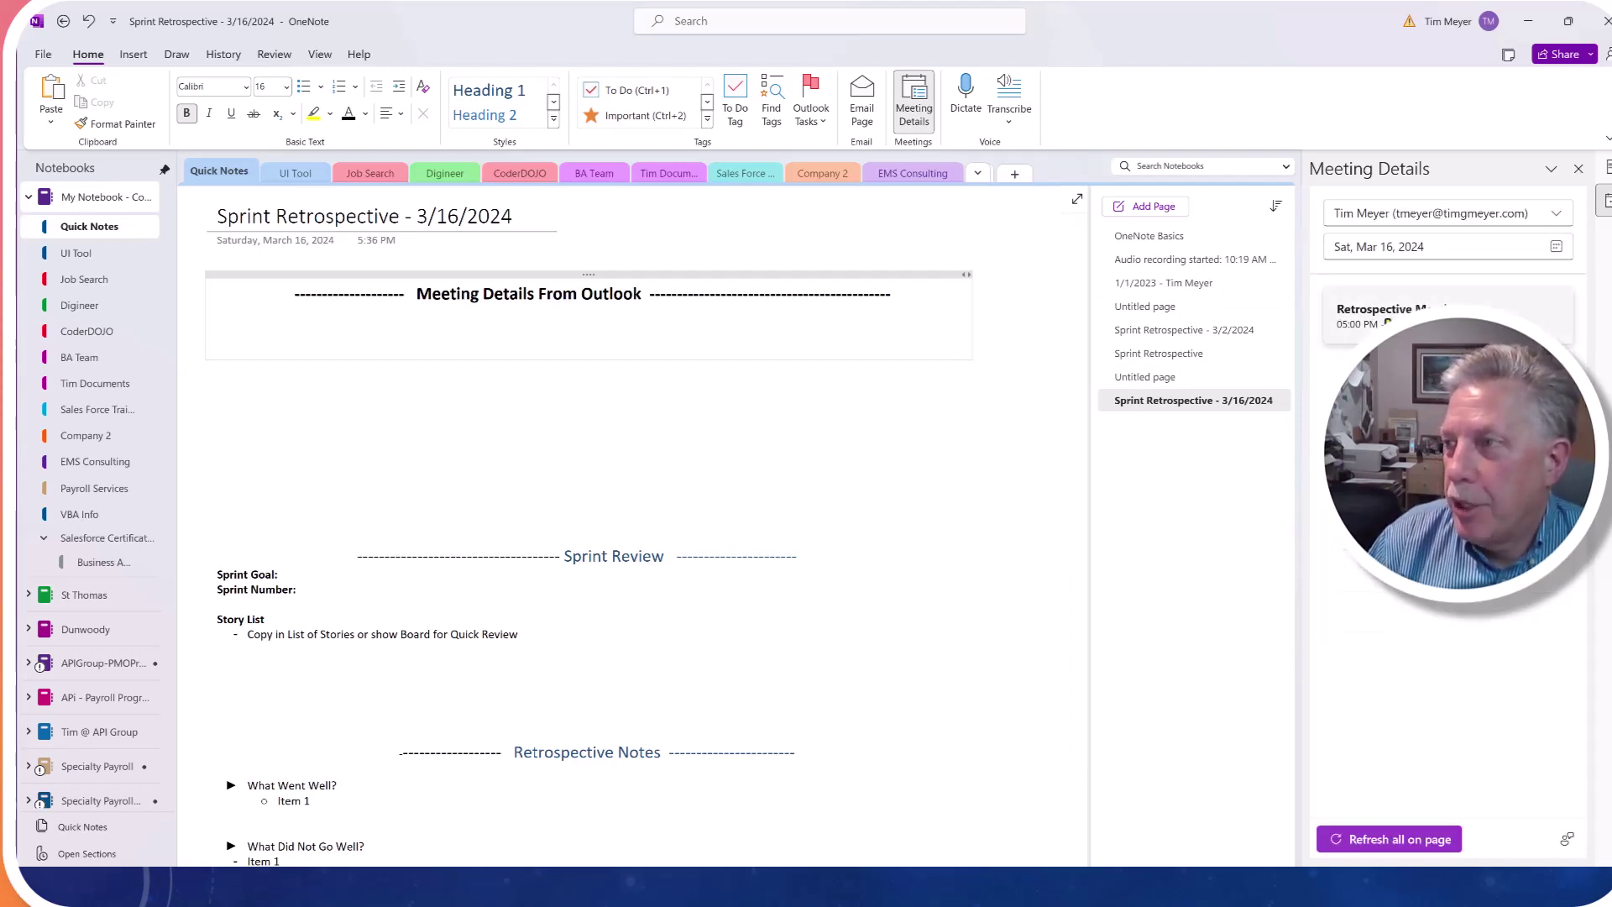
click(1387, 320)
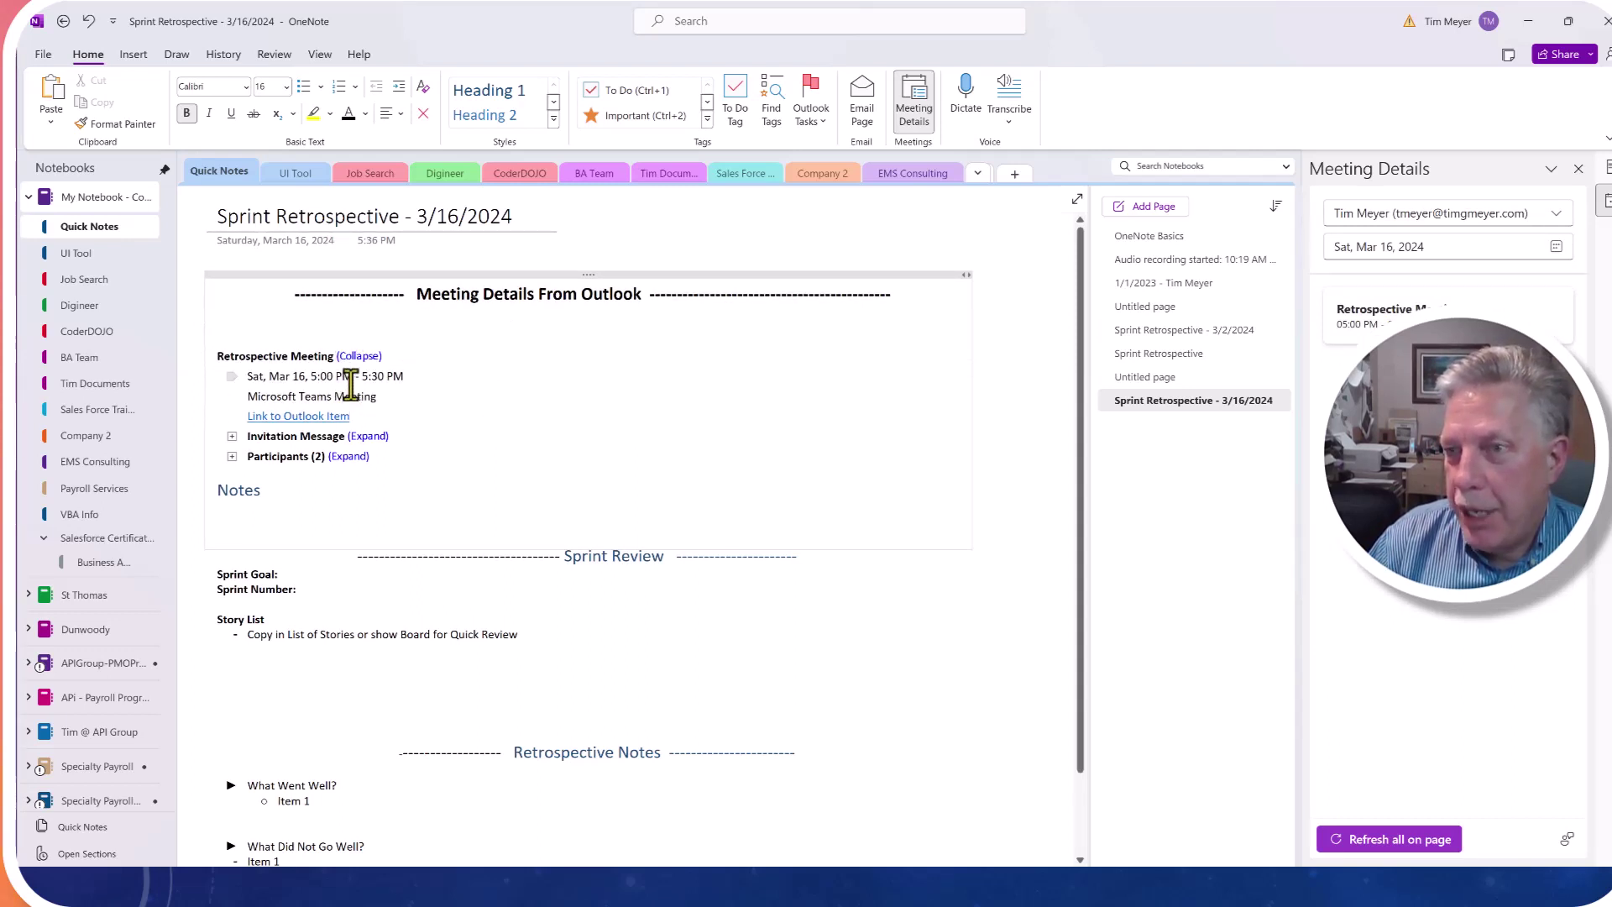
scroll(351, 386, down, 3)
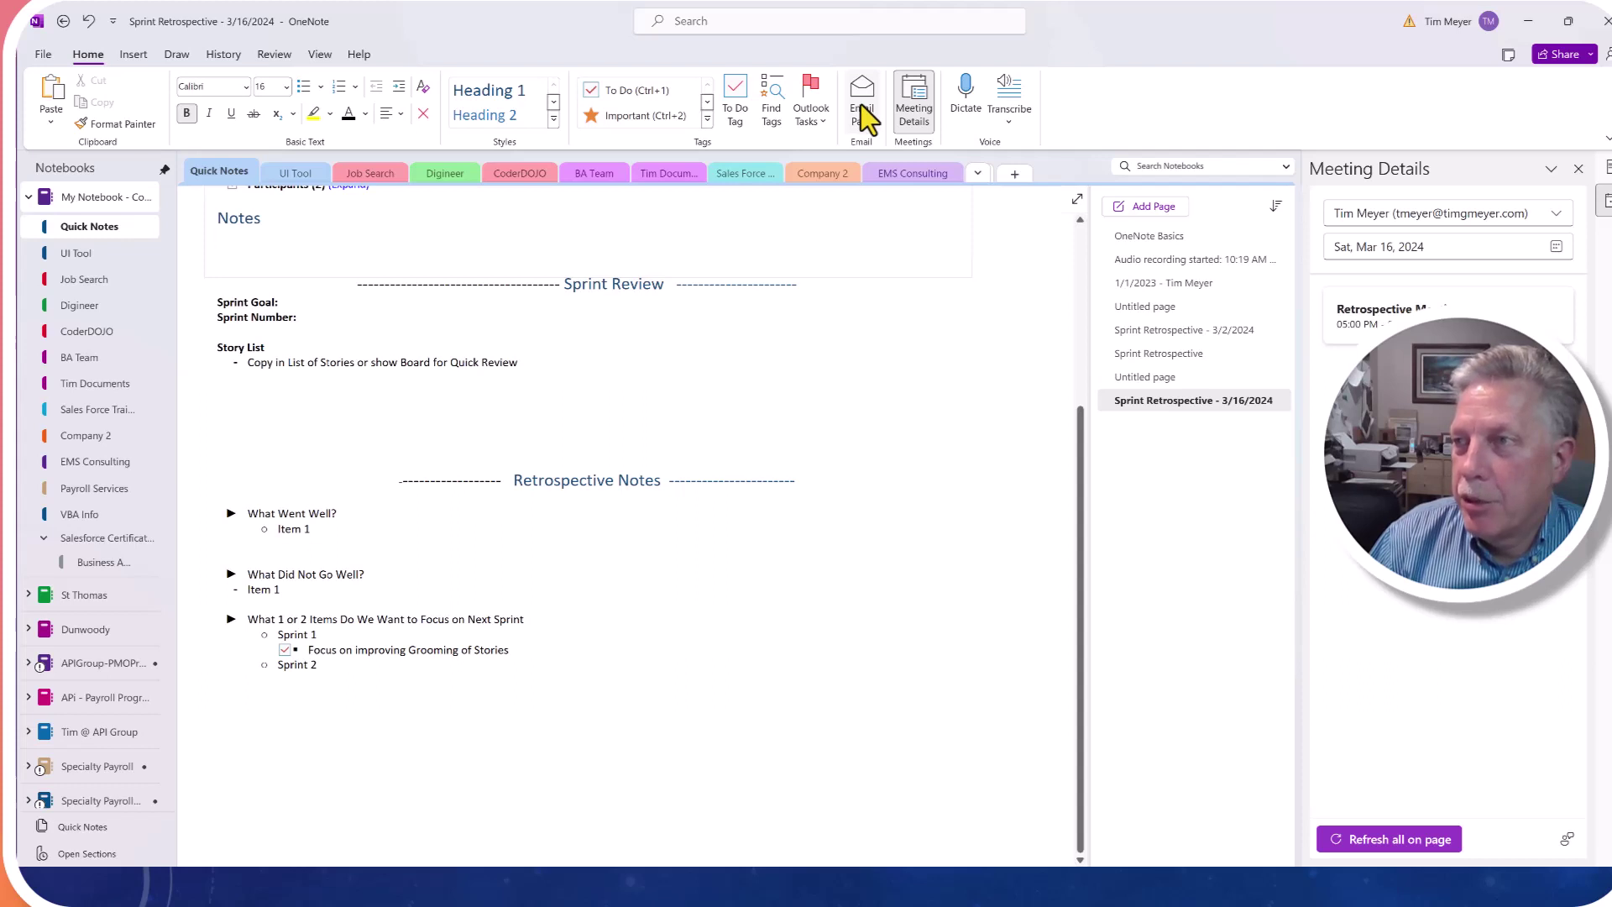
Step: Switch to the Outlook email draft of the Sprint Retrospective - 3/16/2024 page and review its meeting details, Sprint Review and Retrospective Notes
click(921, 885)
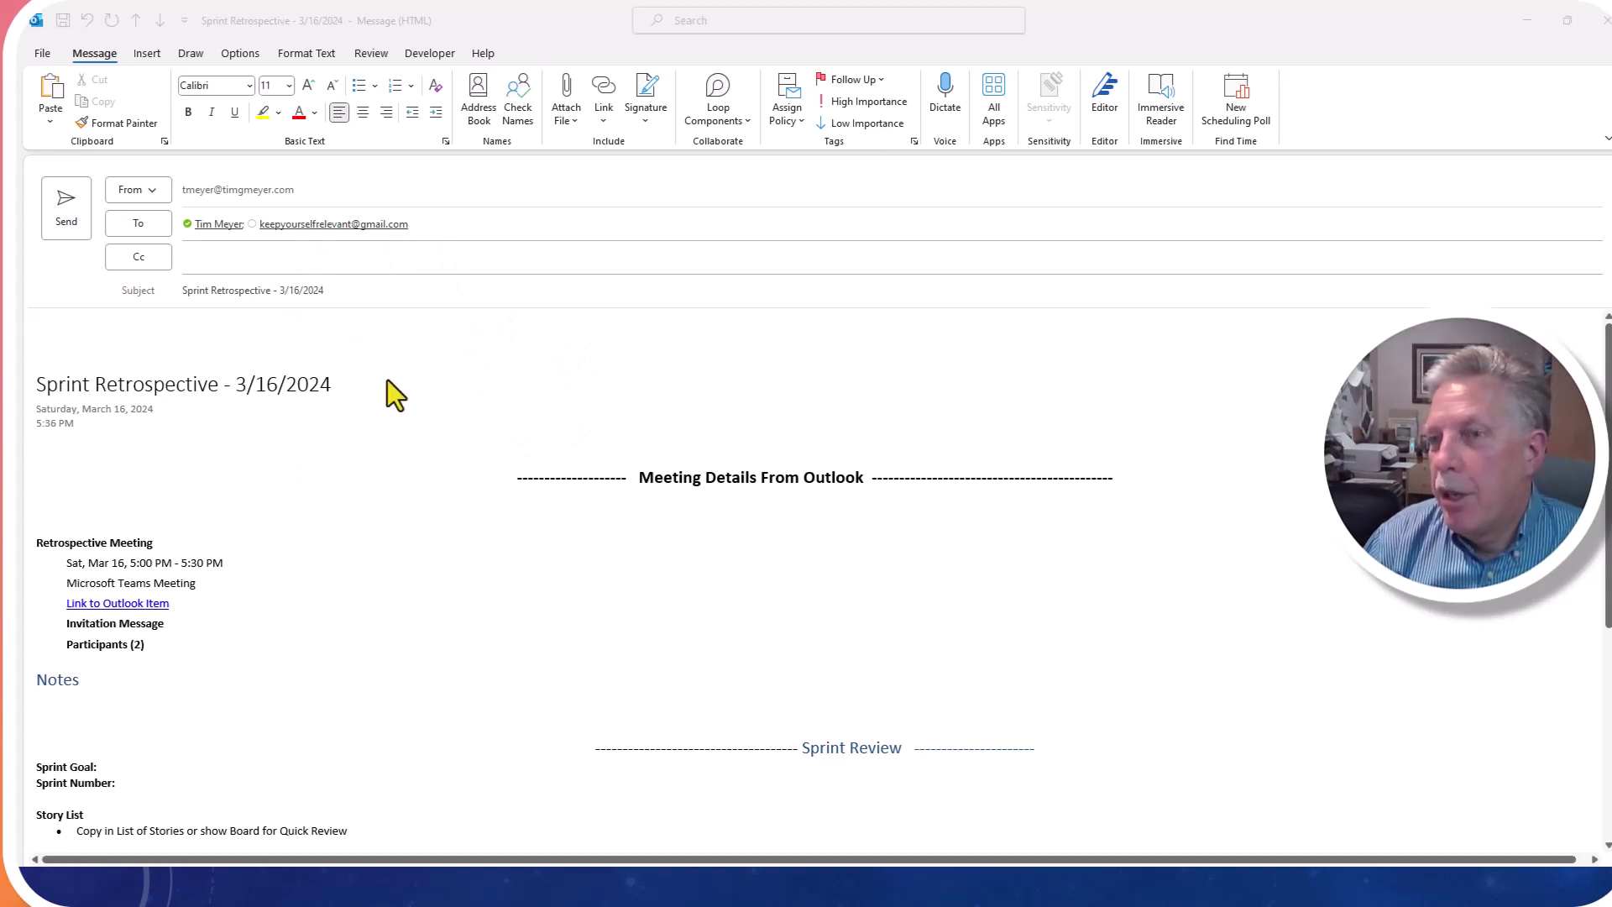
scroll(386, 380, down, 6)
scroll(463, 570, down, 2)
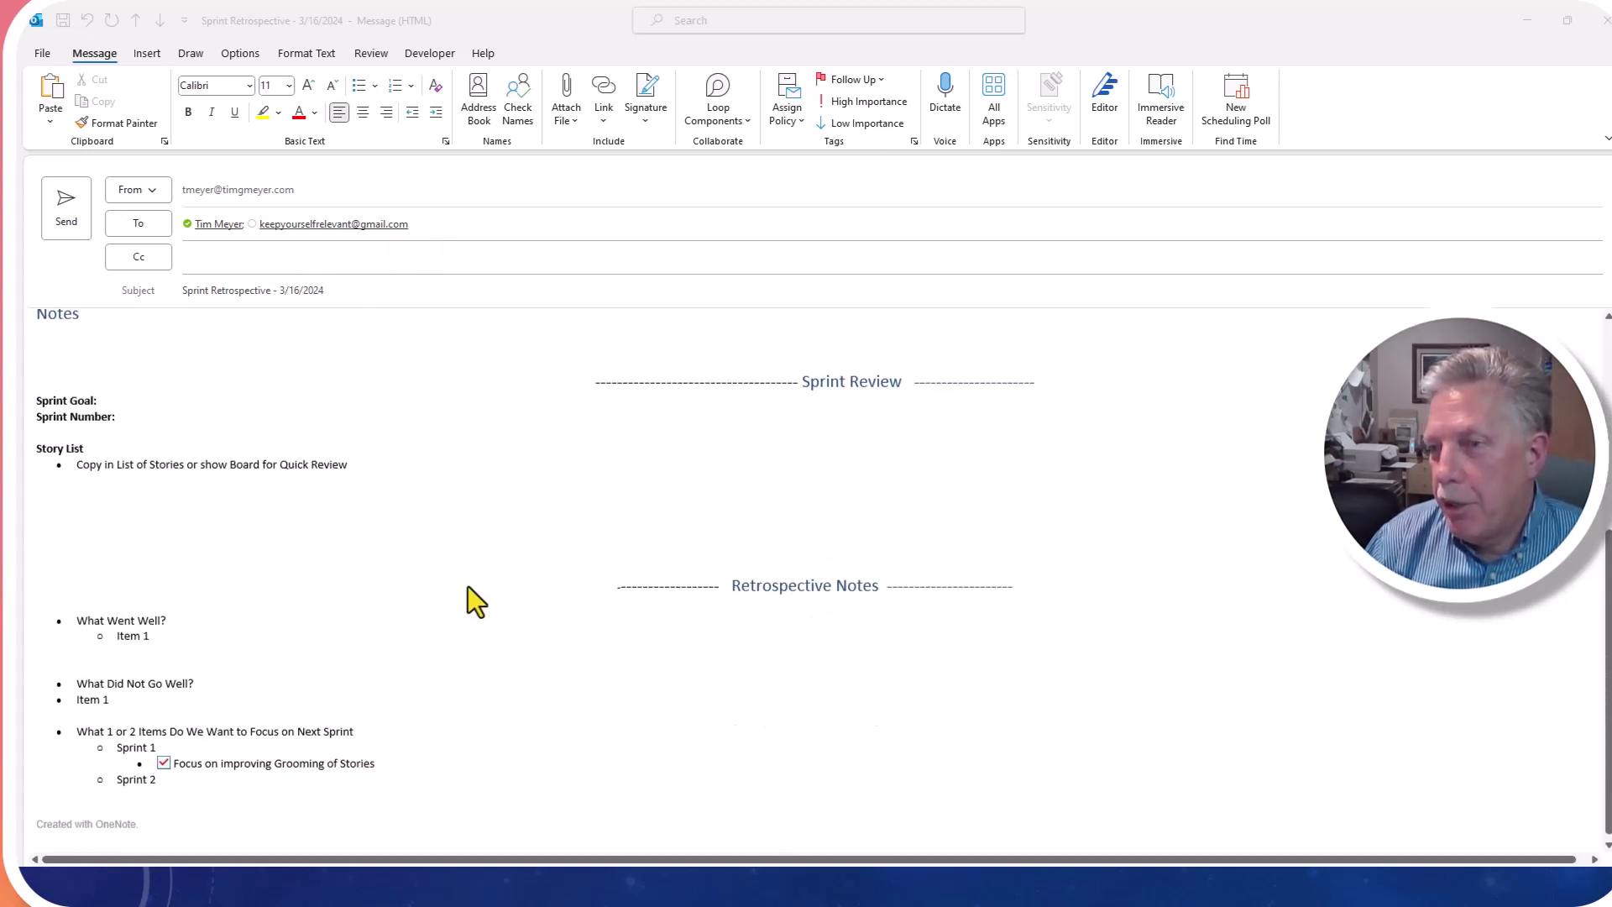
scroll(415, 604, up, 5)
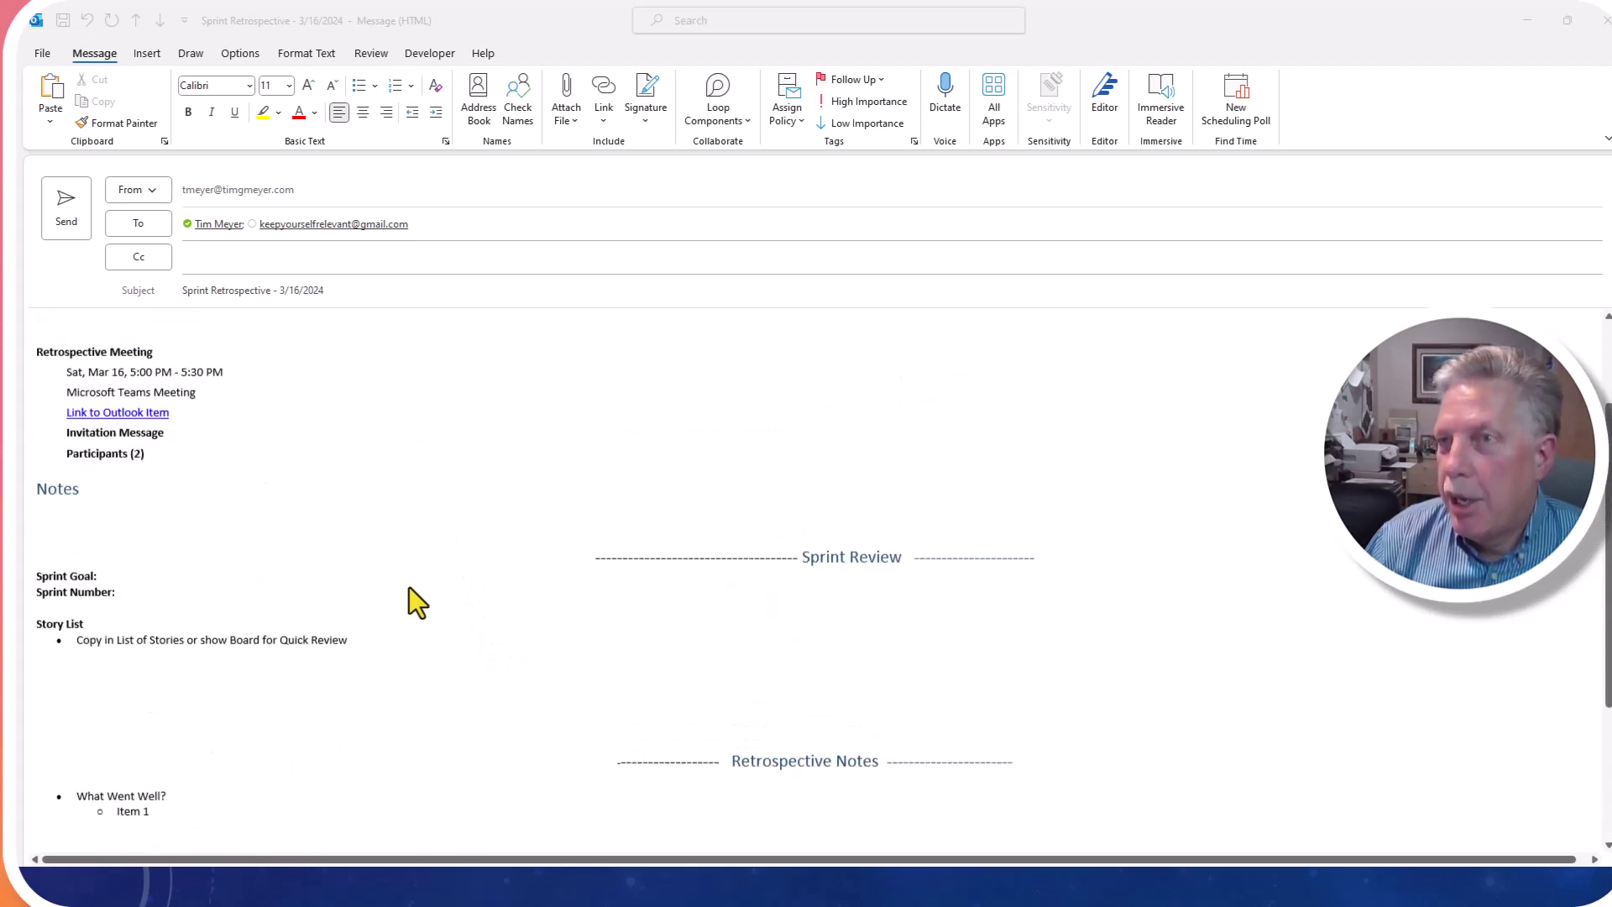